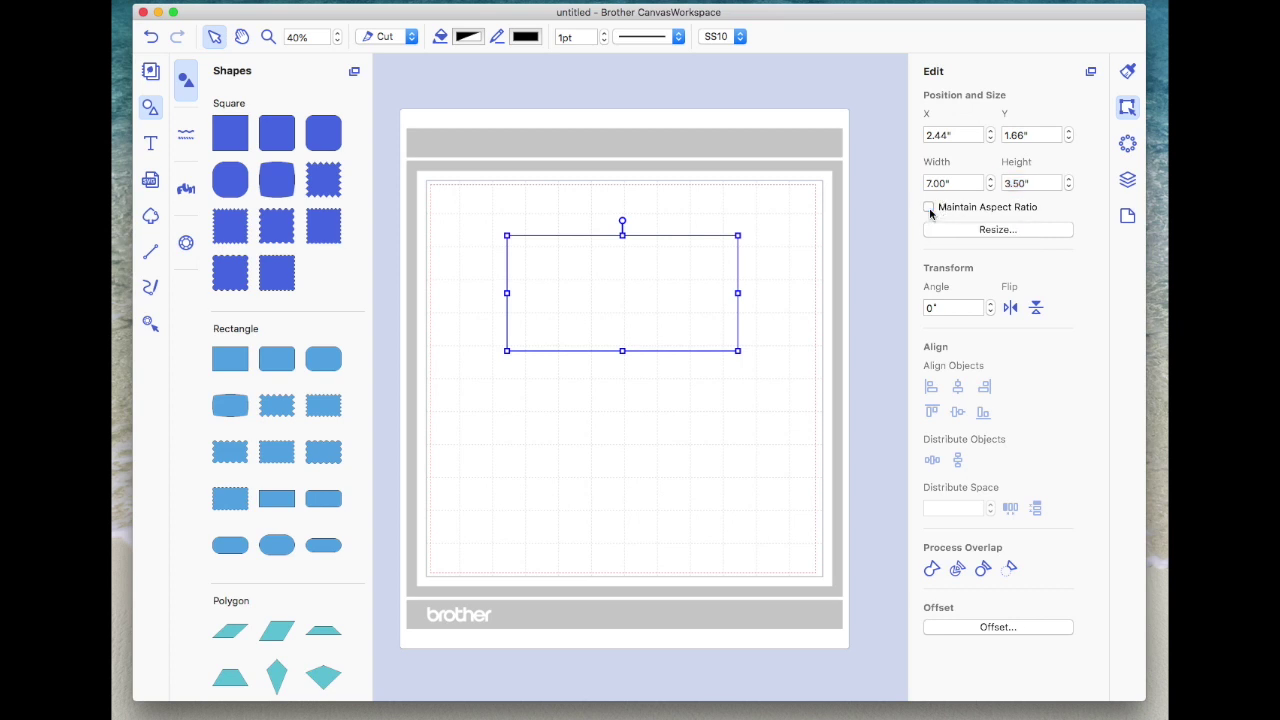
Set the selected rectangle's height to 5 inches, keeping its 7-inch width.
left_click(1008, 183)
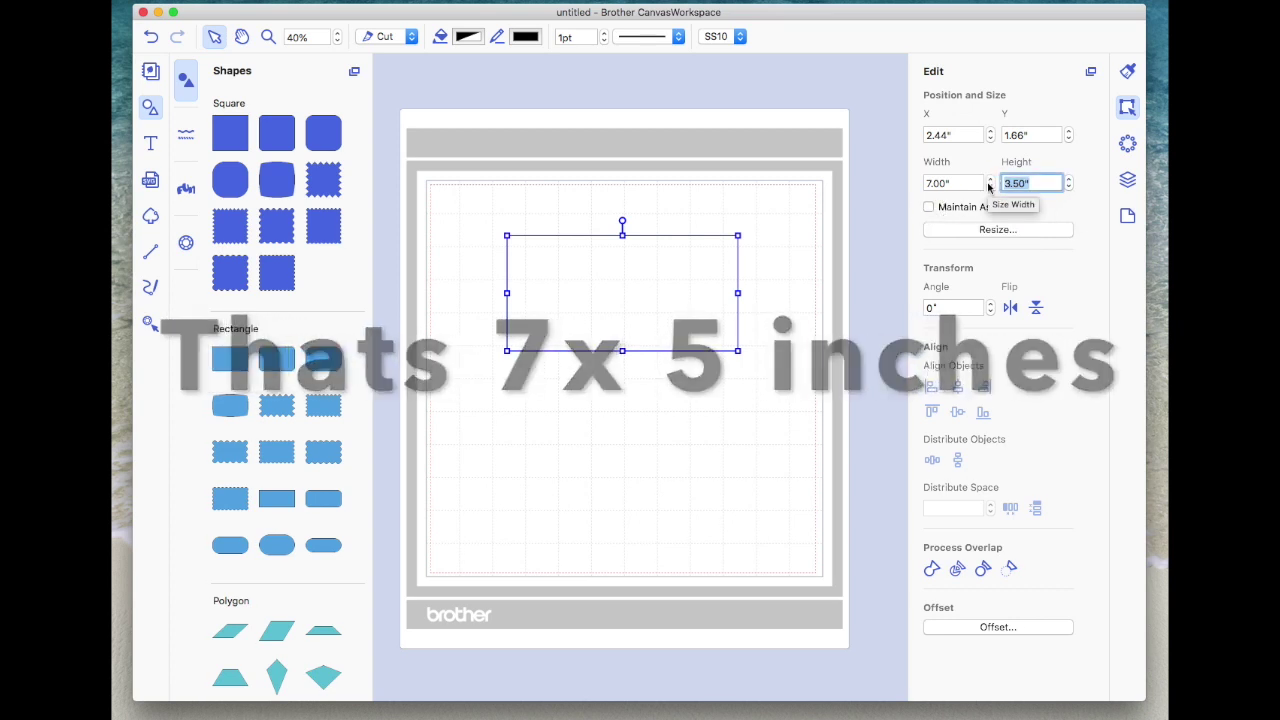
type("5")
key("Return")
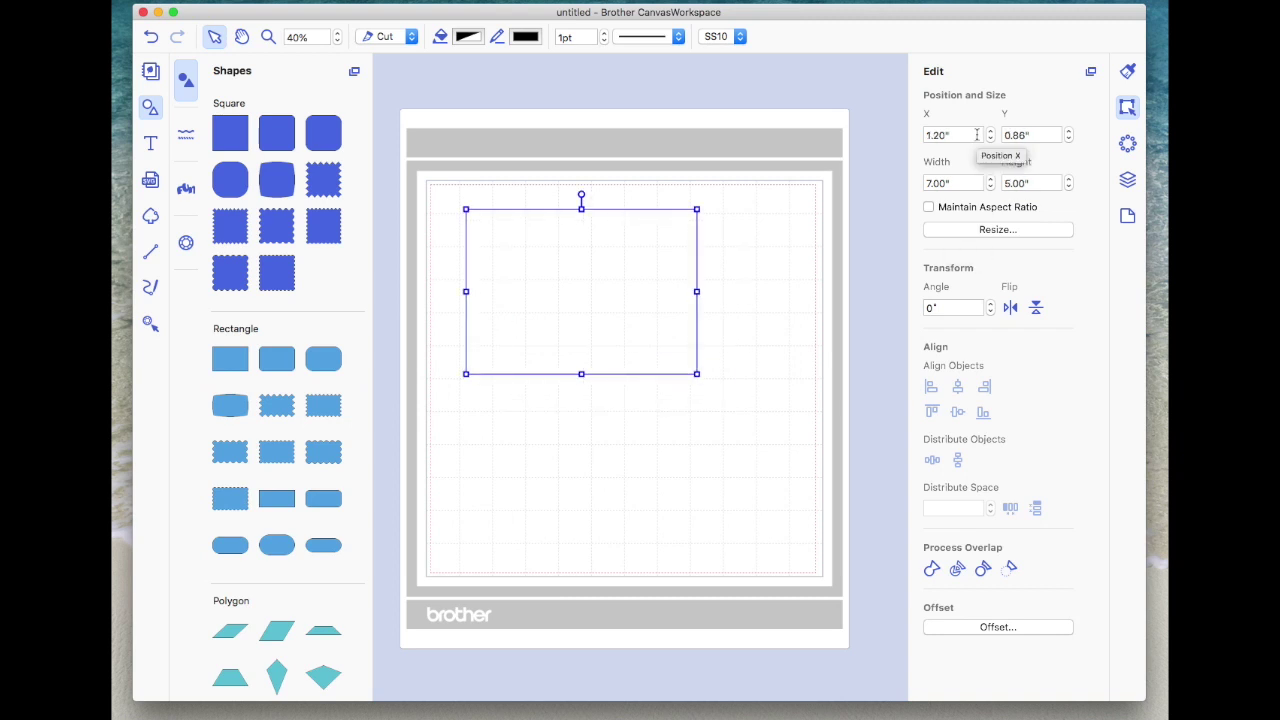
Position the 7 x 5 inch rectangle at the mat's origin with X 0 and Y 0.
left_click(927, 135)
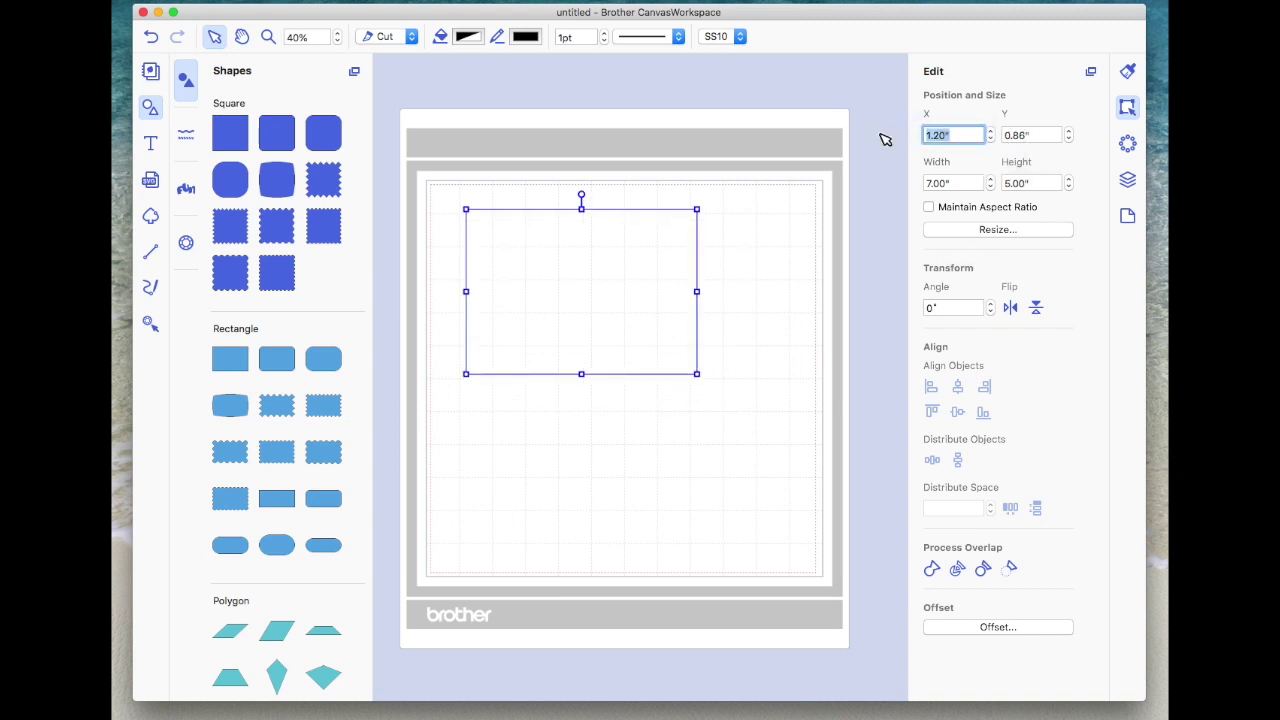
type("0")
key("Return")
left_click(1040, 135)
type("0")
key("Return")
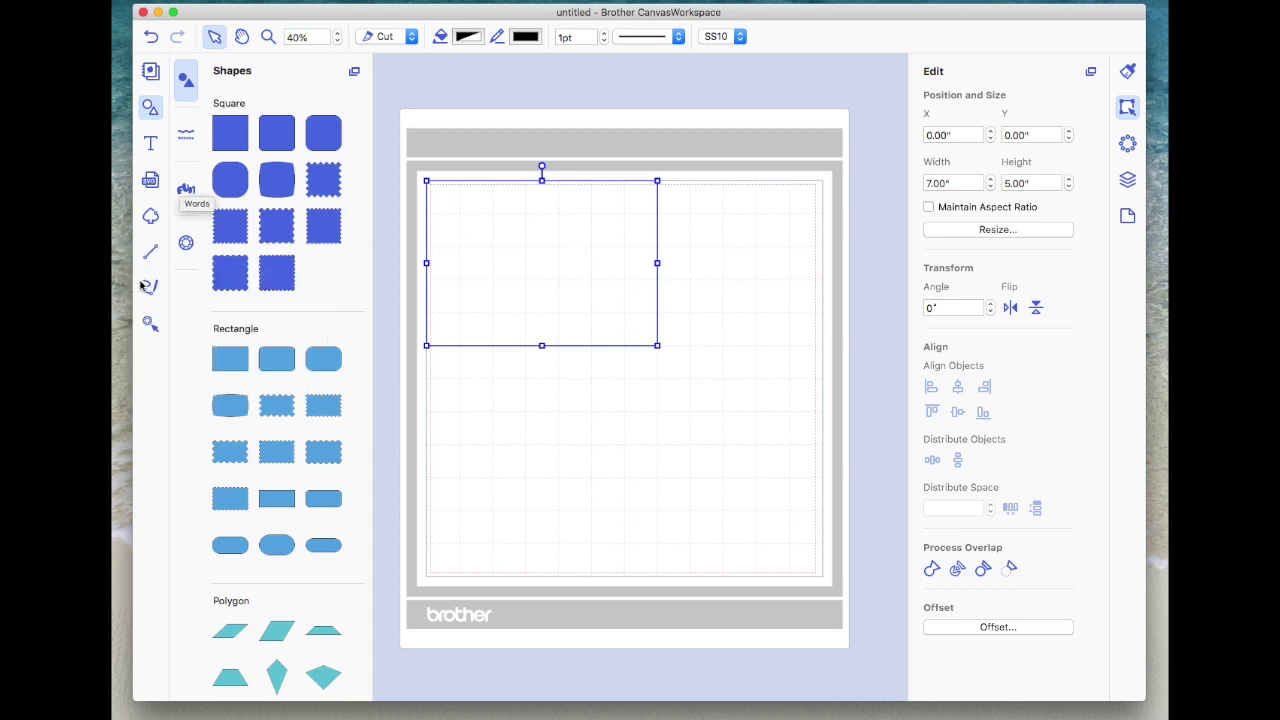
Draw a vertical straight line on the mat beside the rectangle and set its height to 5 inches.
left_click(151, 252)
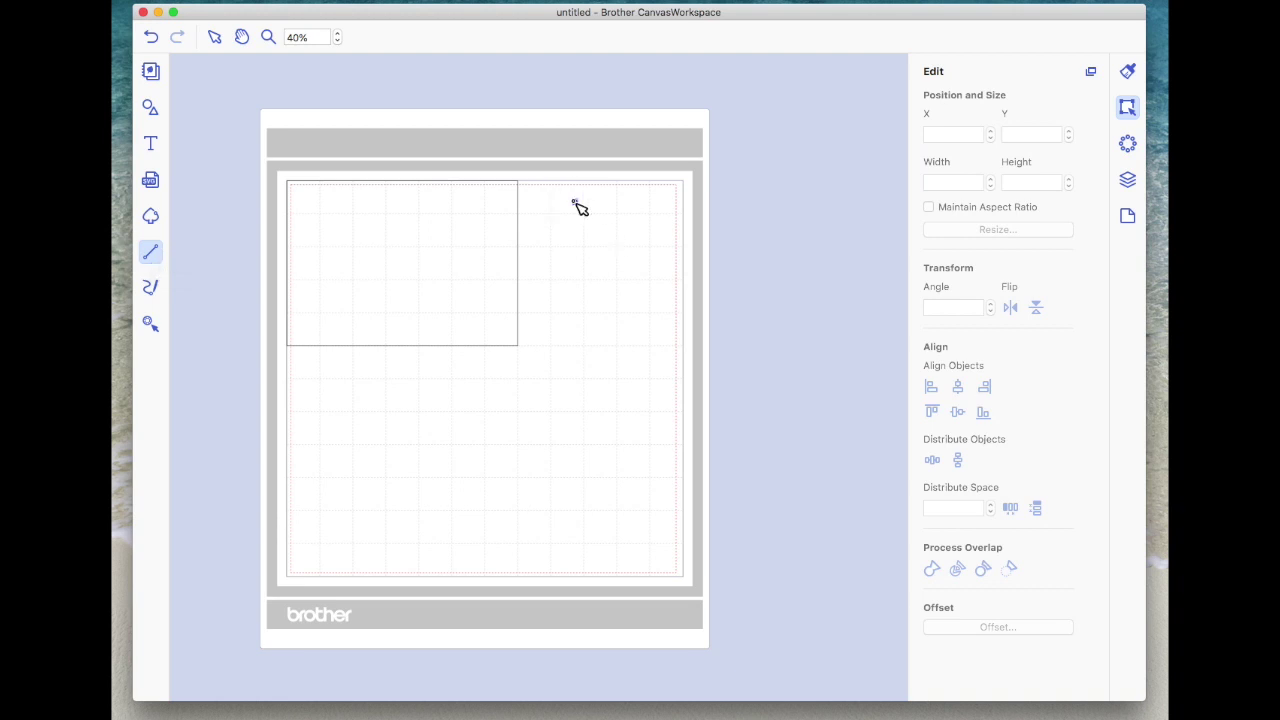
left_click(575, 203)
double_click(578, 361)
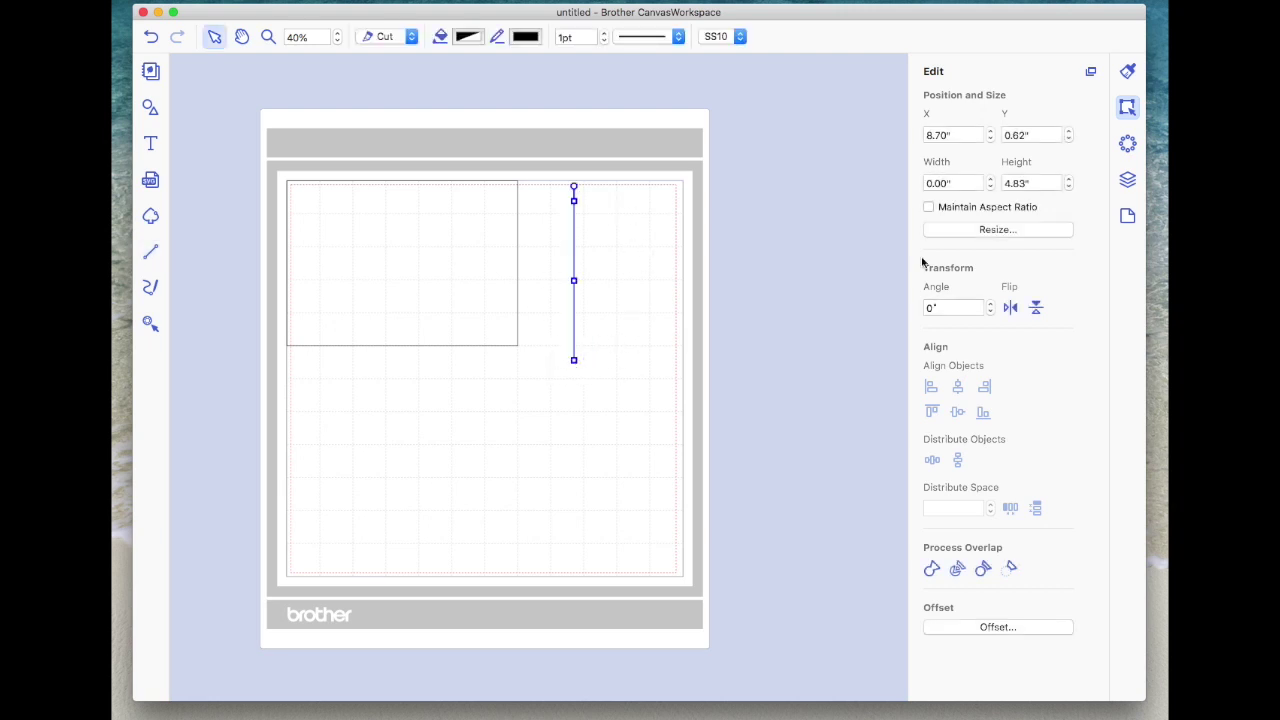
left_click(1043, 186)
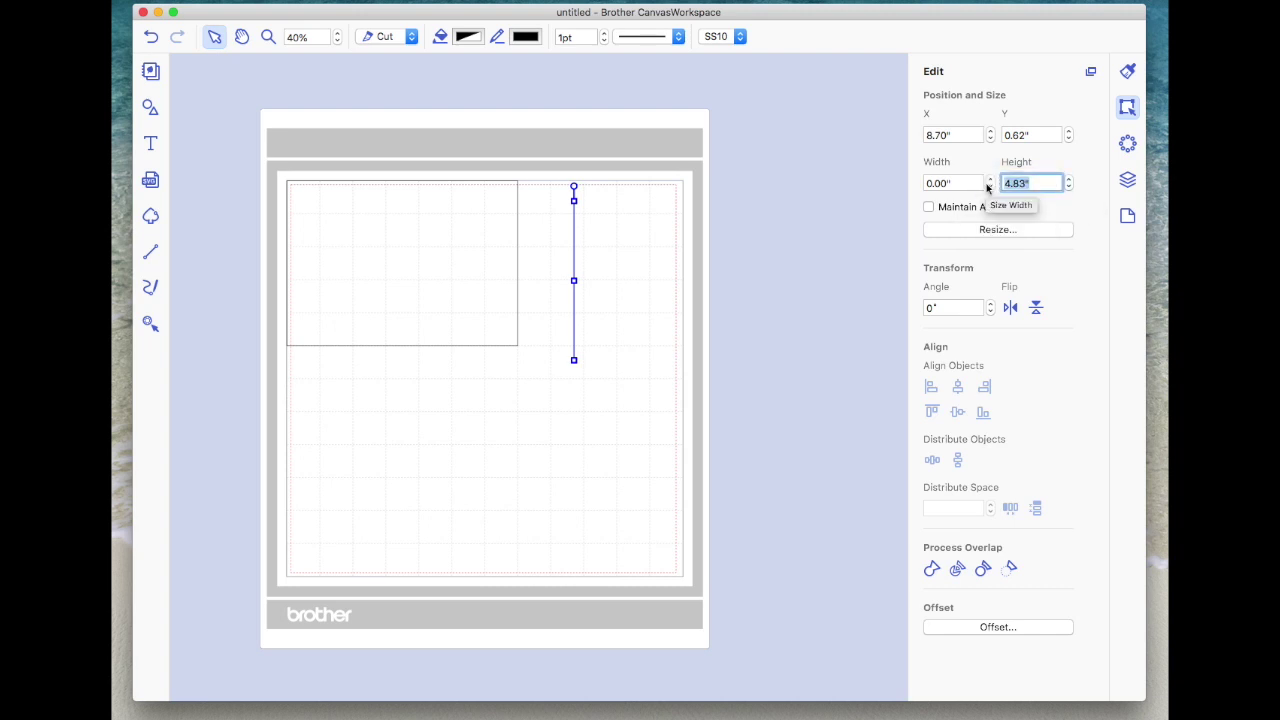
type("5")
key("Return")
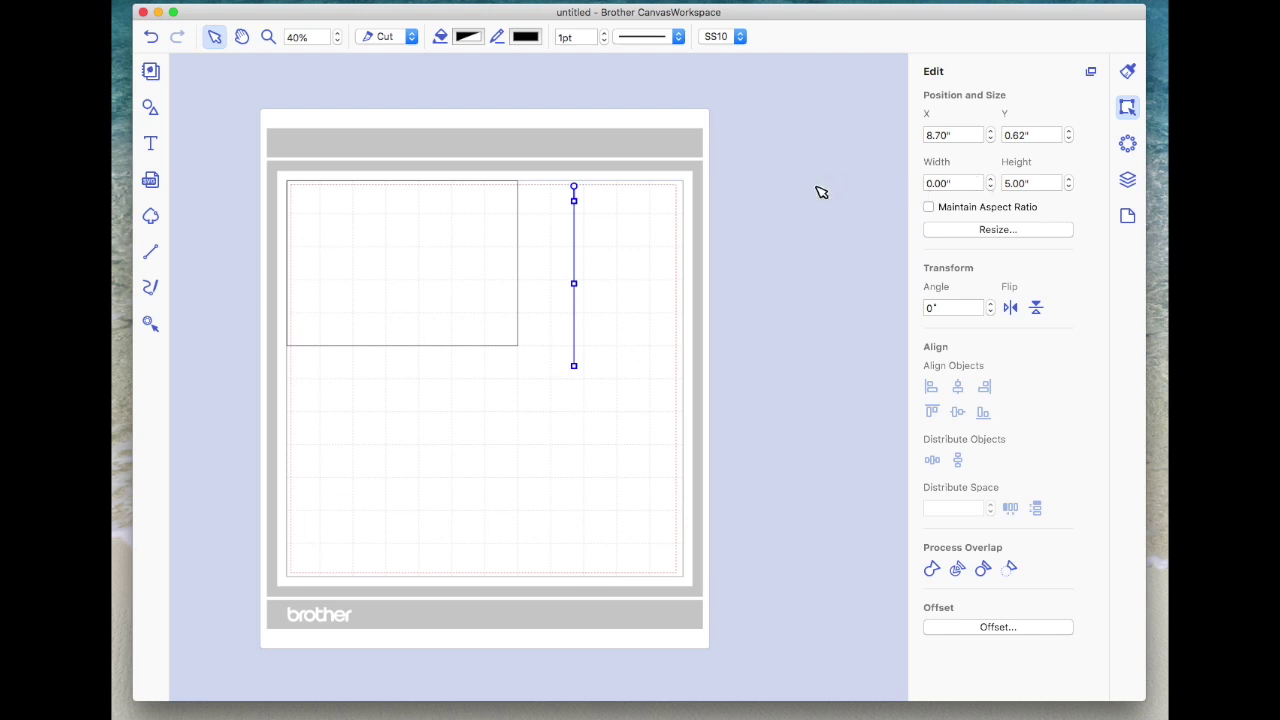
Duplicate the 5-inch vertical line and position the copy at X 2 inches, Y 0 inside the rectangle.
left_click(1127, 181)
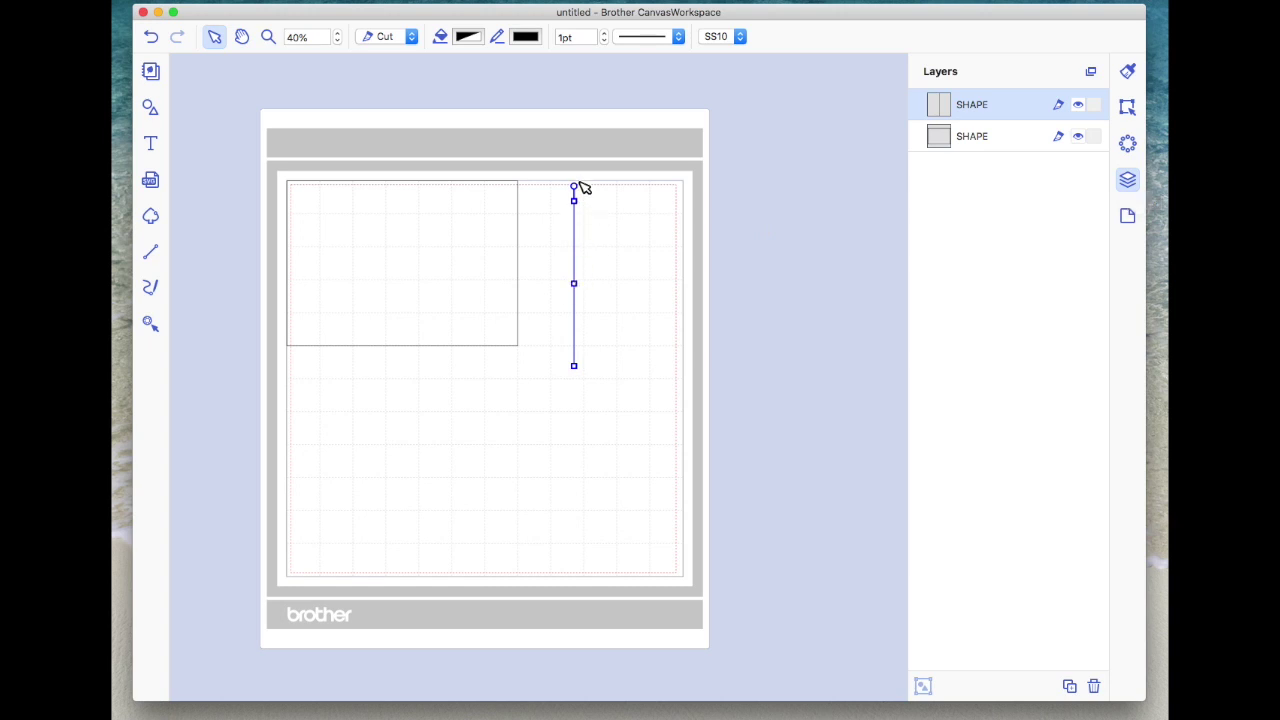
left_click(1069, 687)
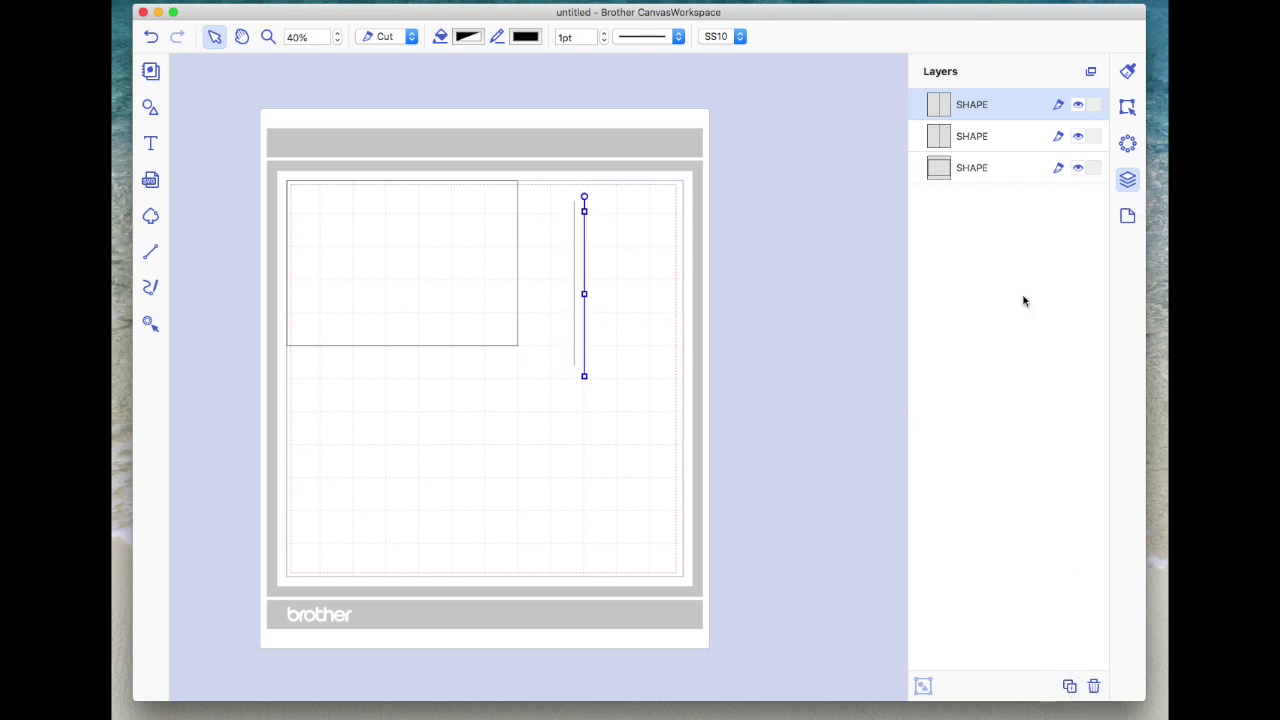
left_click(1126, 106)
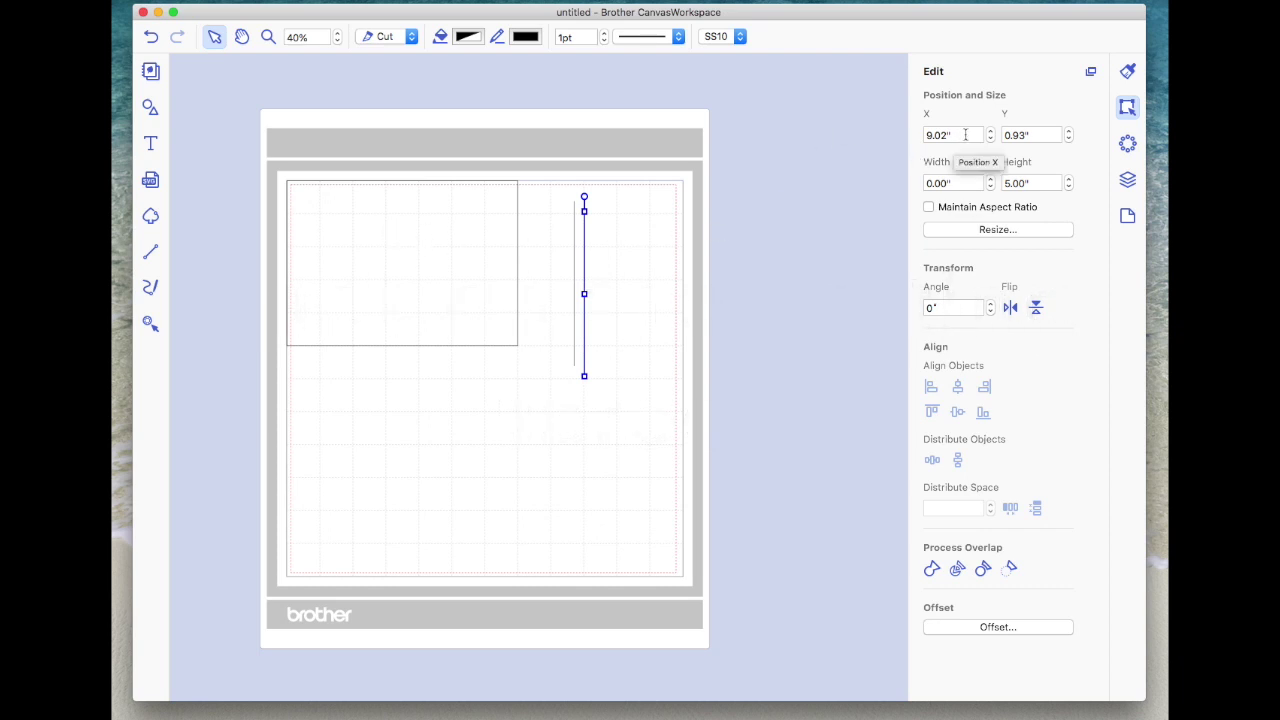
left_click_drag(965, 134, 914, 134)
type("0")
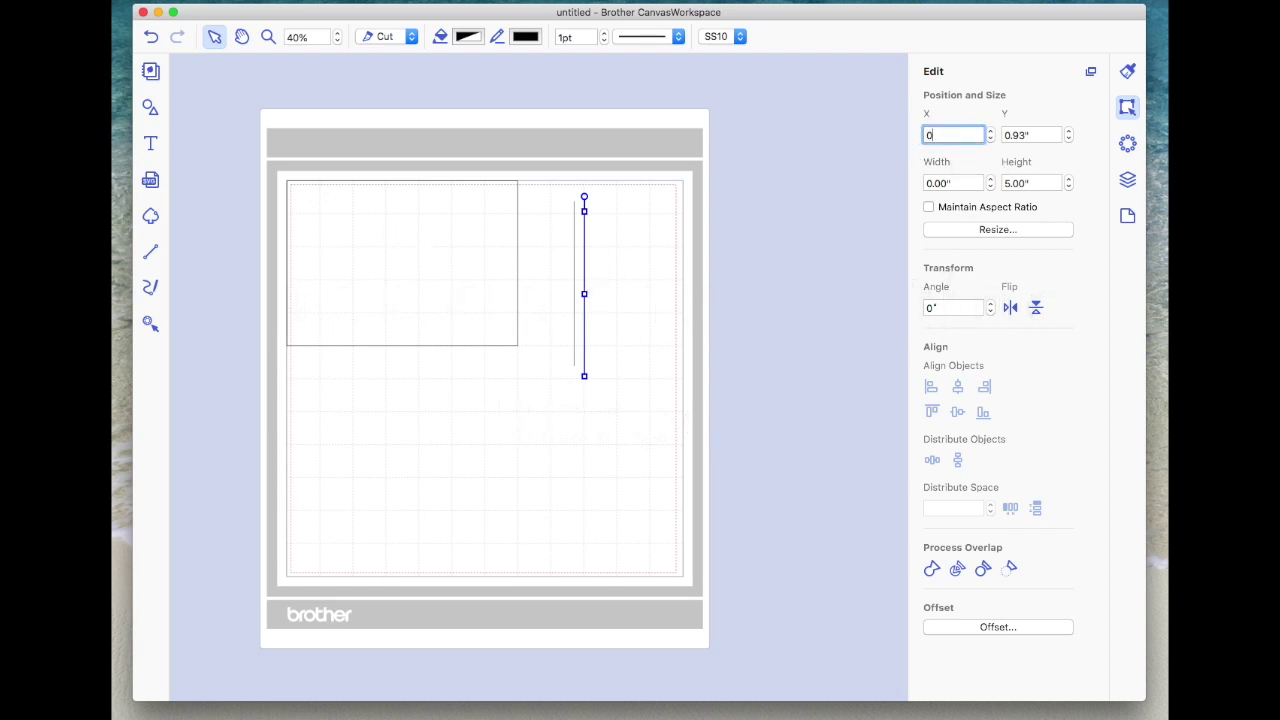
left_click_drag(965, 134, 905, 134)
type("2")
key("Return")
left_click_drag(1048, 134, 985, 131)
type("0")
key("Return")
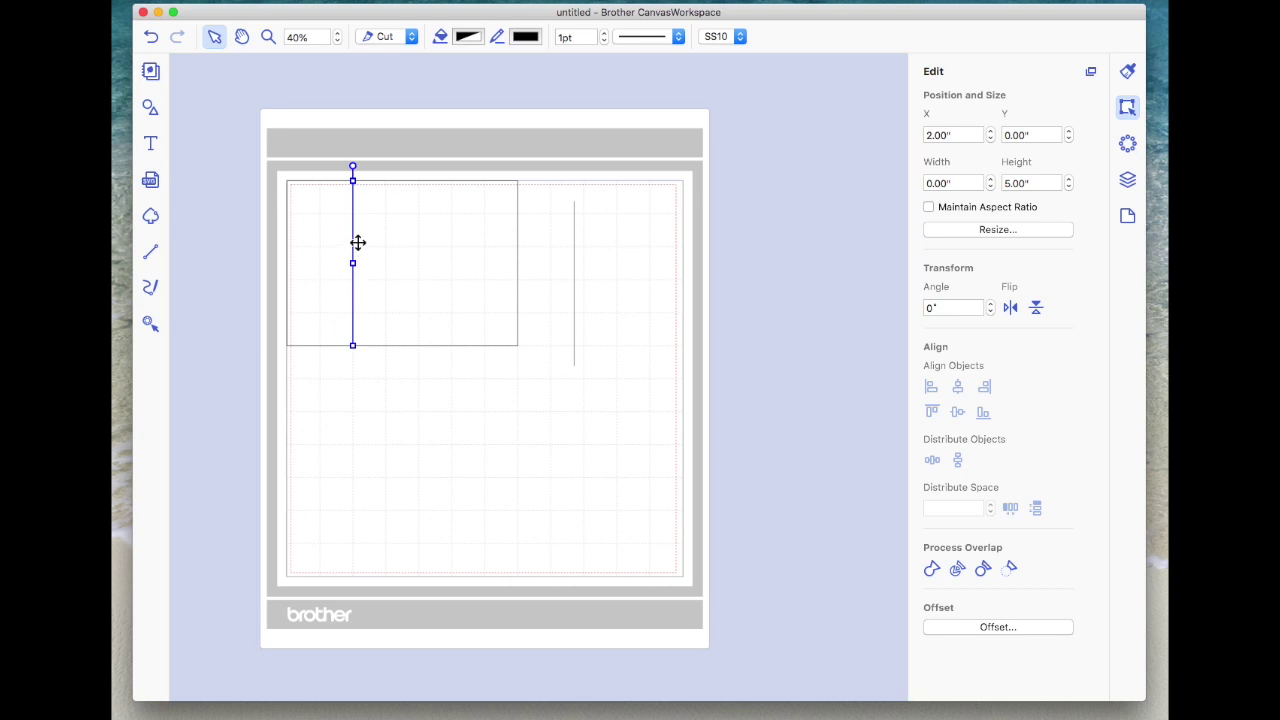
Change the line at X 2 inches to the dashed style with short dashes and wide gaps, and deselect it.
left_click(678, 37)
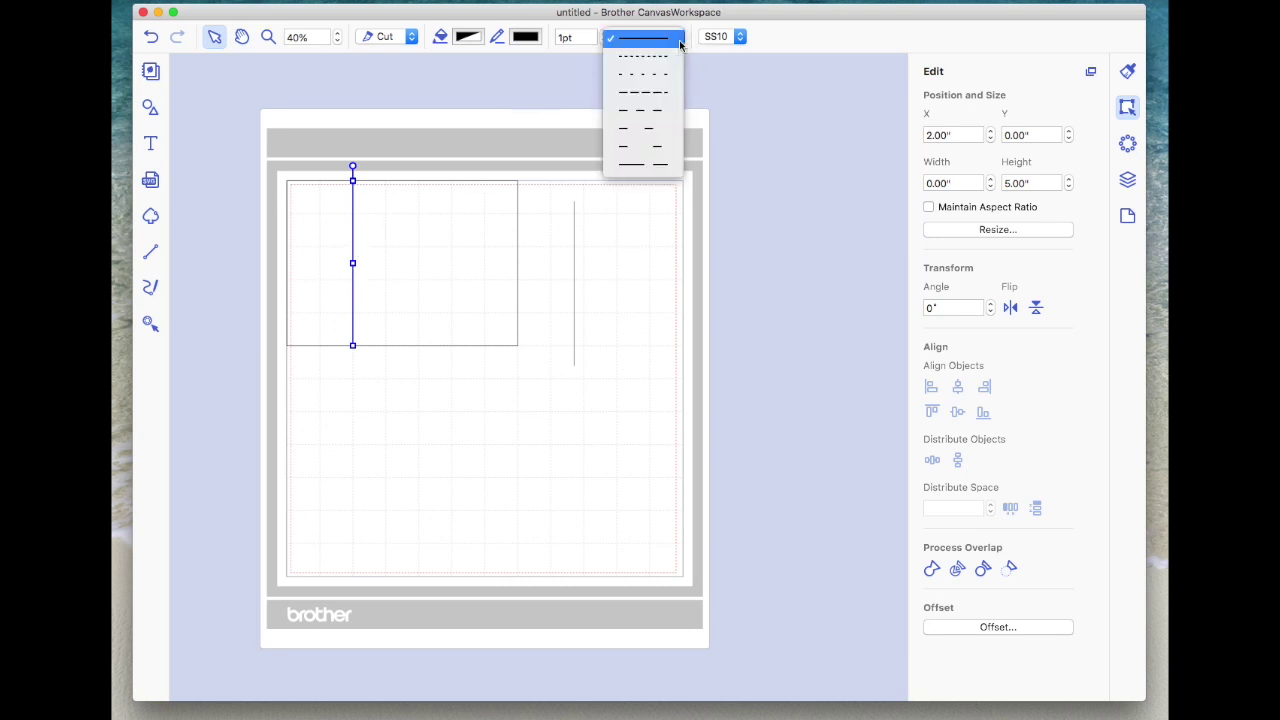
left_click(659, 74)
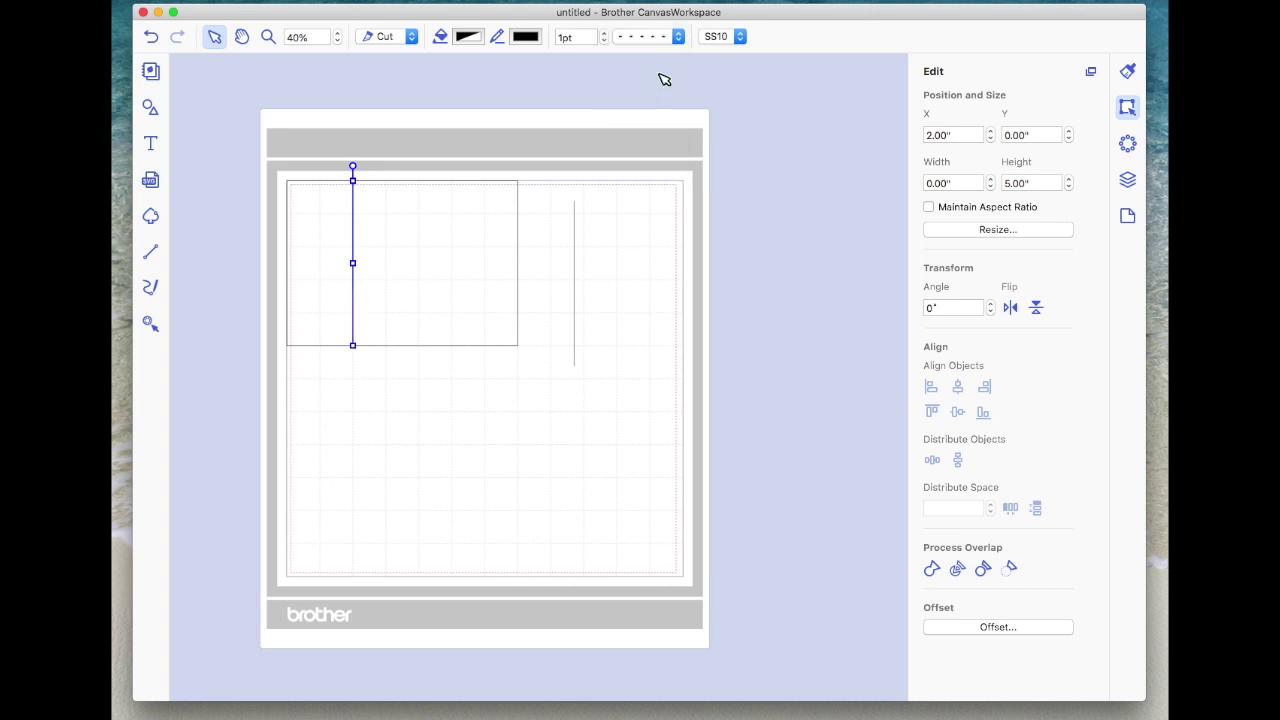
left_click(608, 257)
Move the original vertical line outside the rectangle to X 5 inches, Y 0.
left_click(578, 193)
left_click_drag(582, 197, 617, 379)
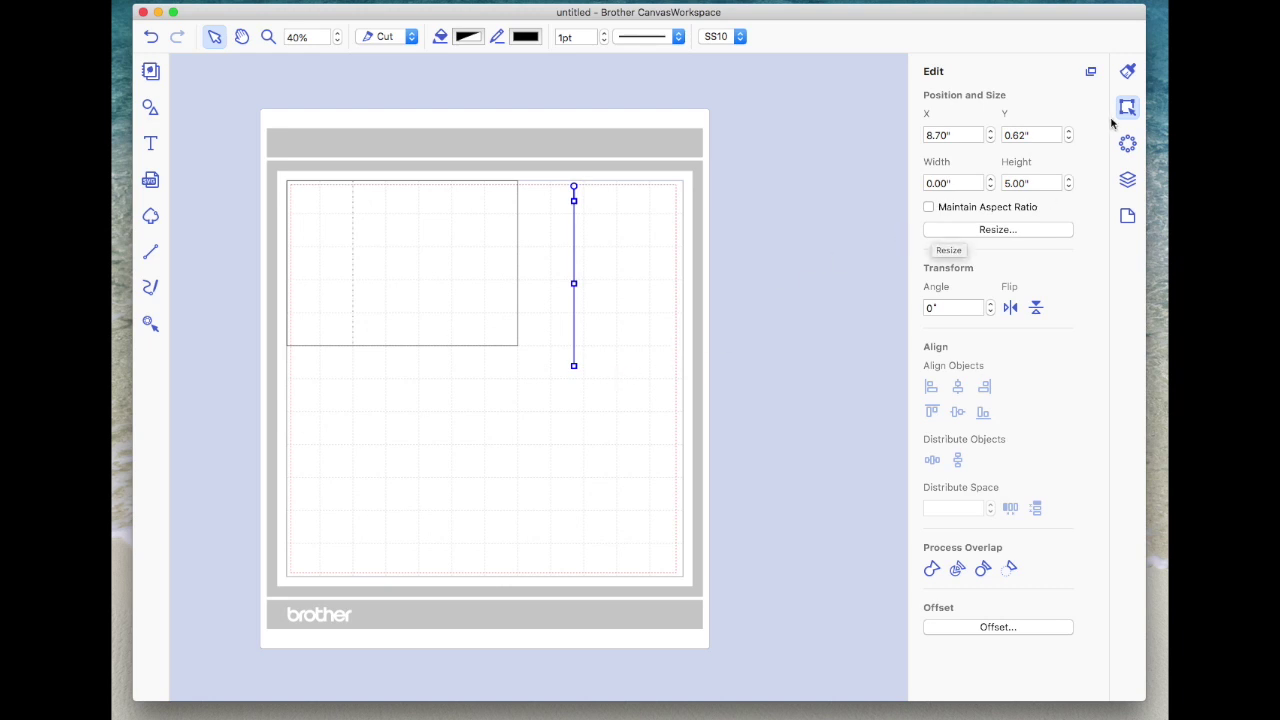
left_click(930, 134)
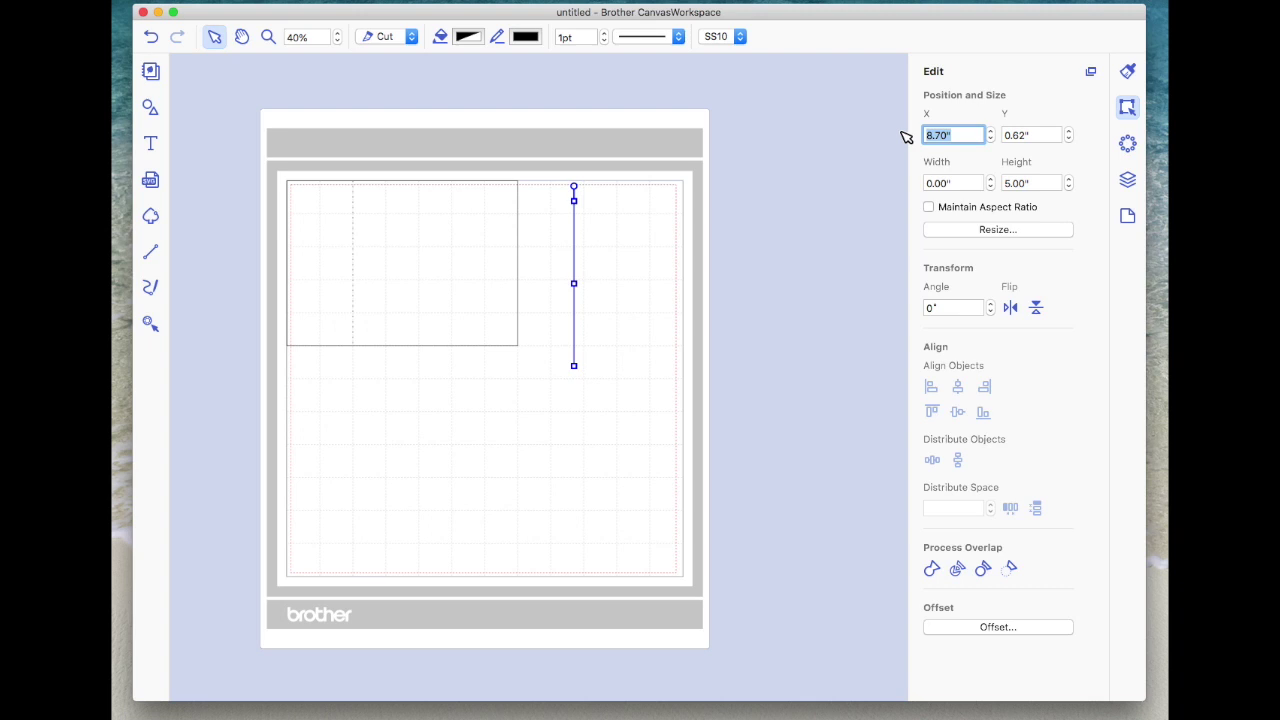
type("5")
key("Tab")
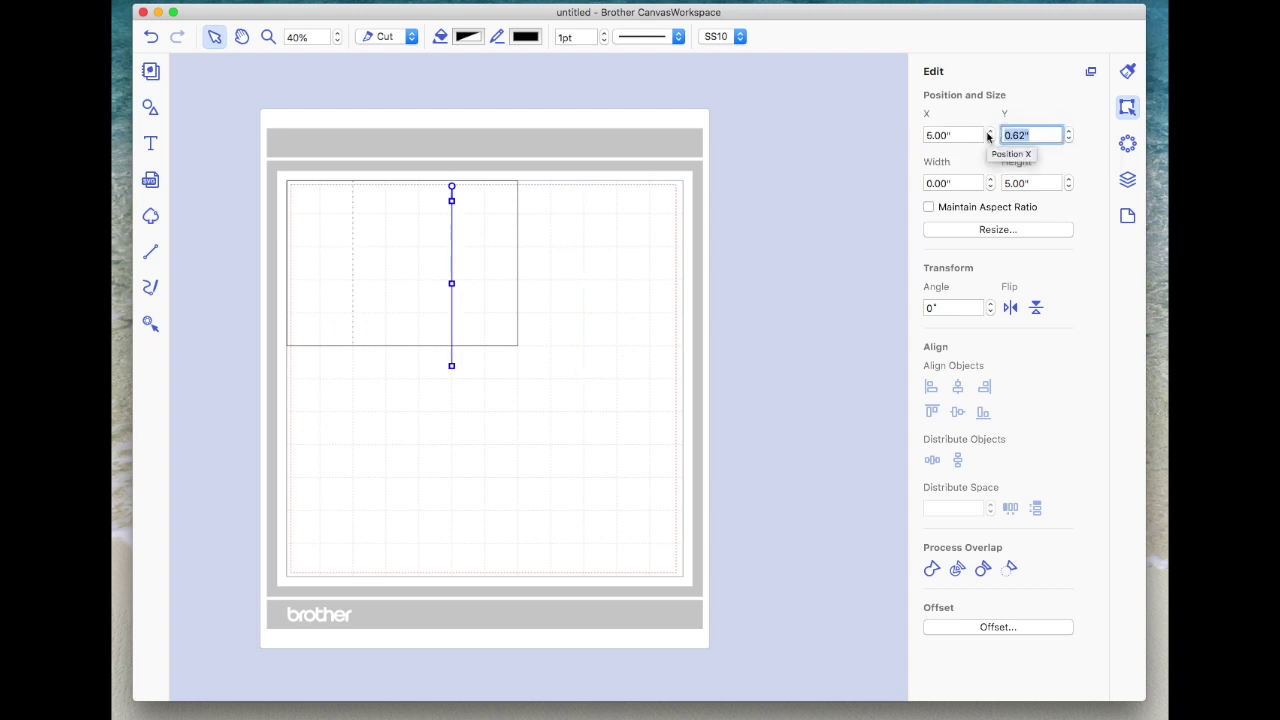
type("0")
key("Return")
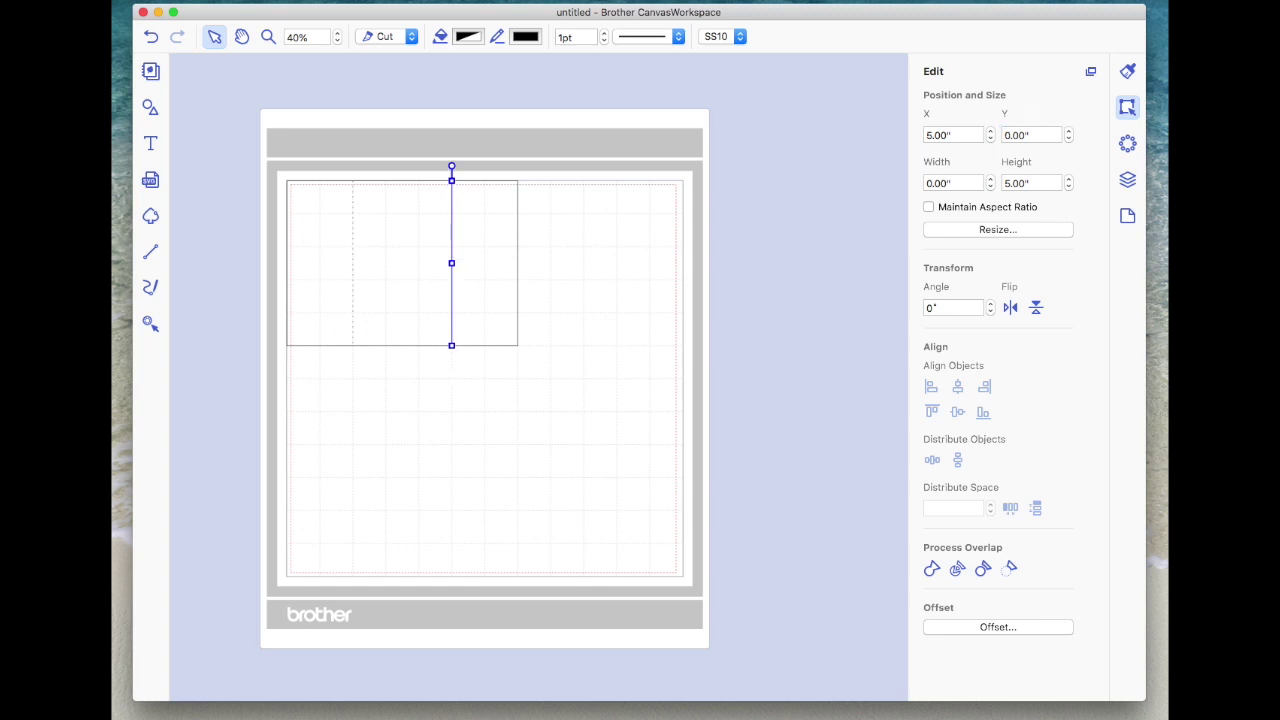
Give the line at X 5 inches the same widely spaced short-dash style and deselect it.
scroll(830, 130, "down", 3)
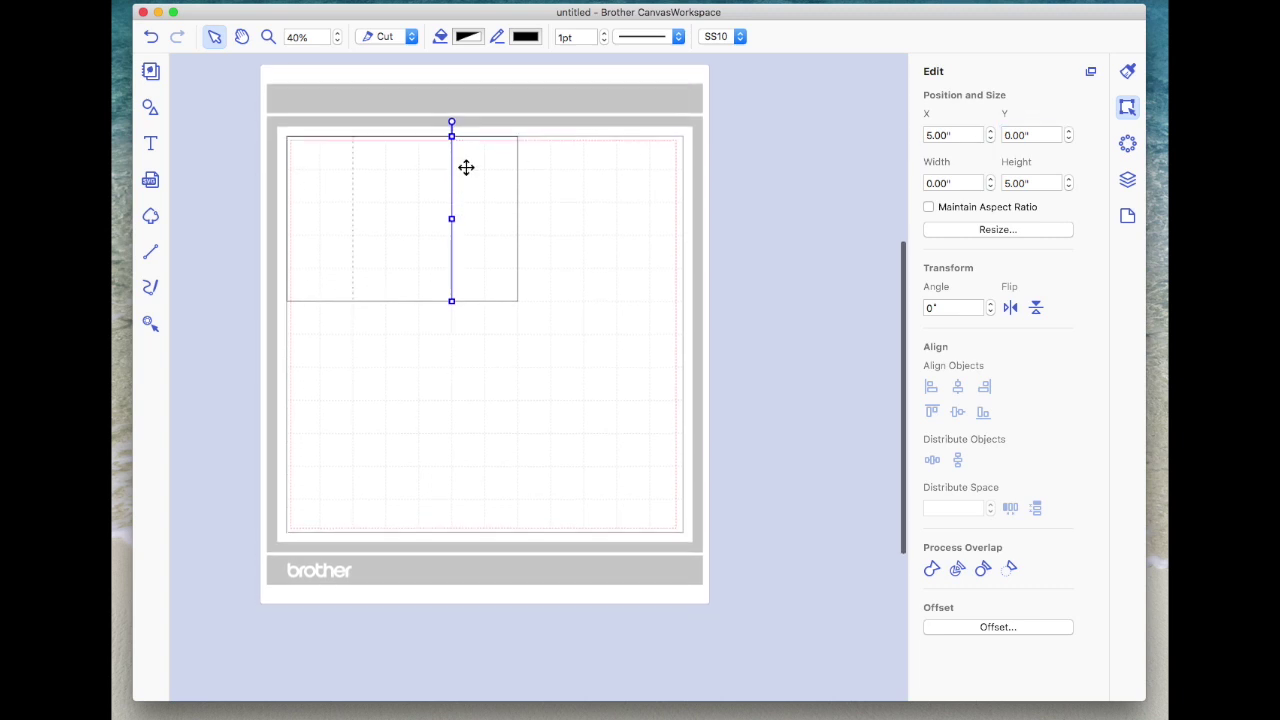
left_click(676, 38)
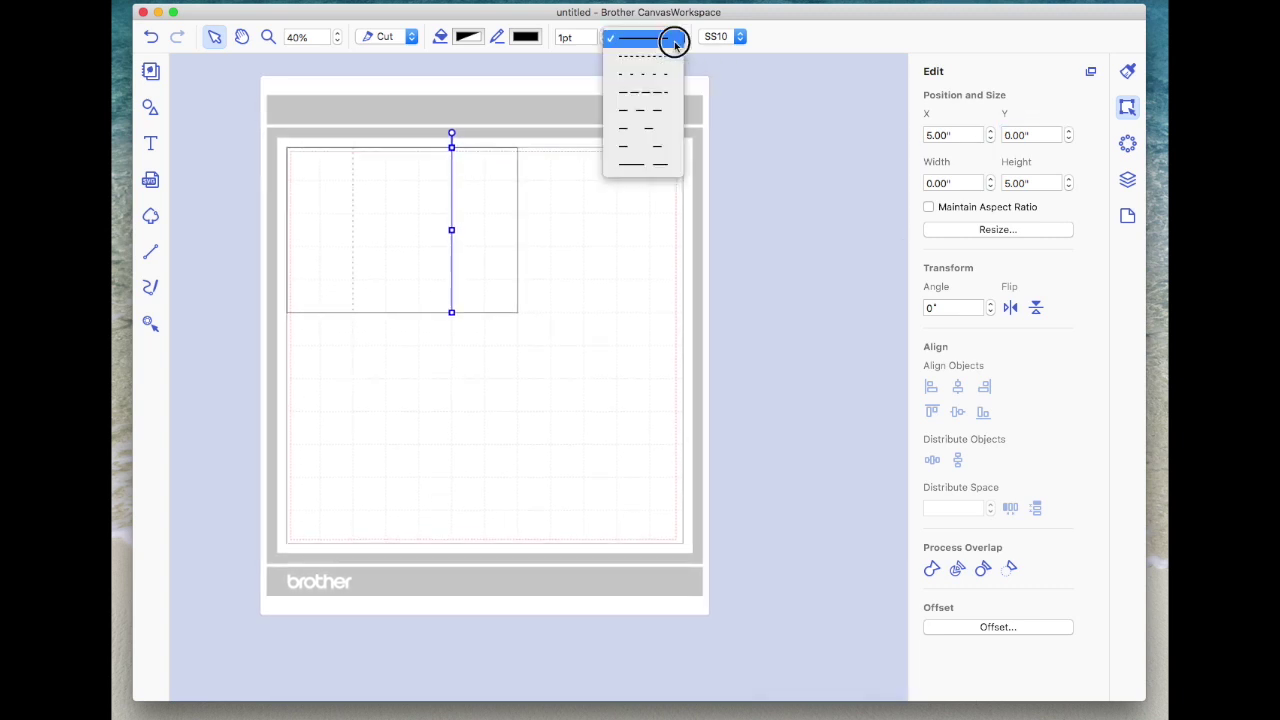
left_click(665, 75)
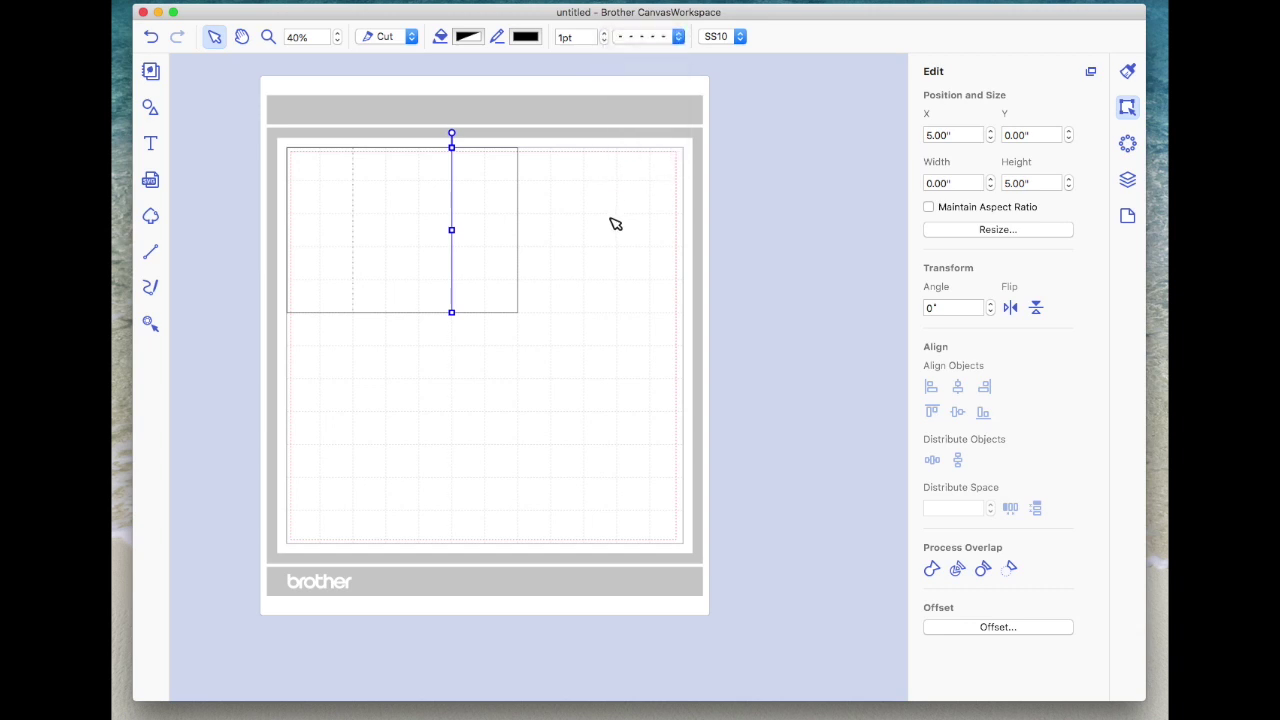
left_click(615, 224)
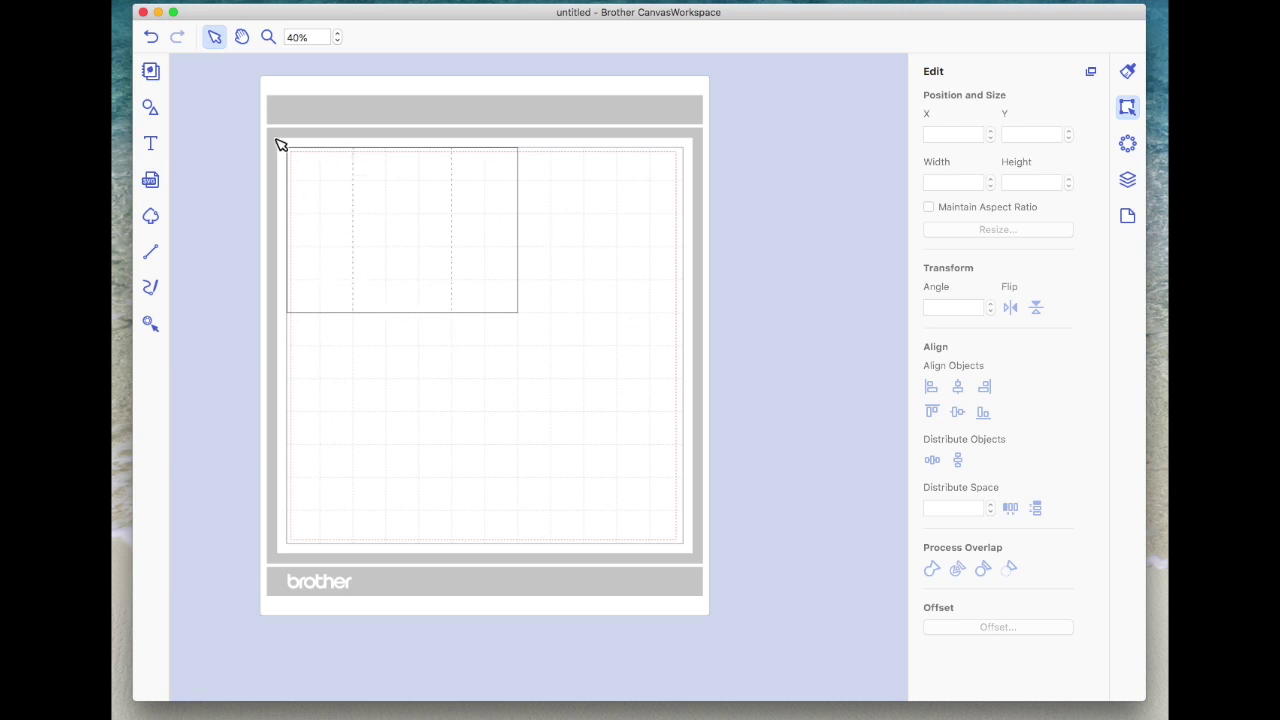
Group the rectangle with its two dashed lines and move the group to about X 11.15, Y -1.50 inches, partly off the mat.
left_click_drag(271, 131, 562, 350)
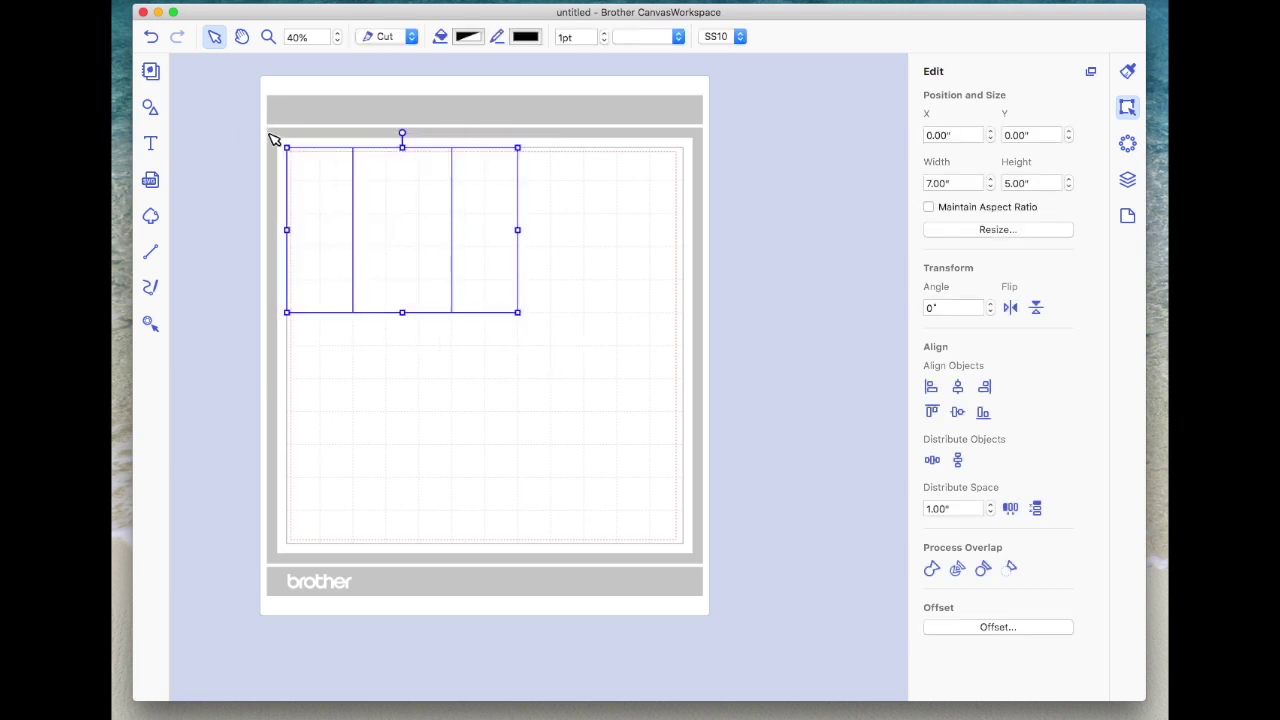
right_click(478, 258)
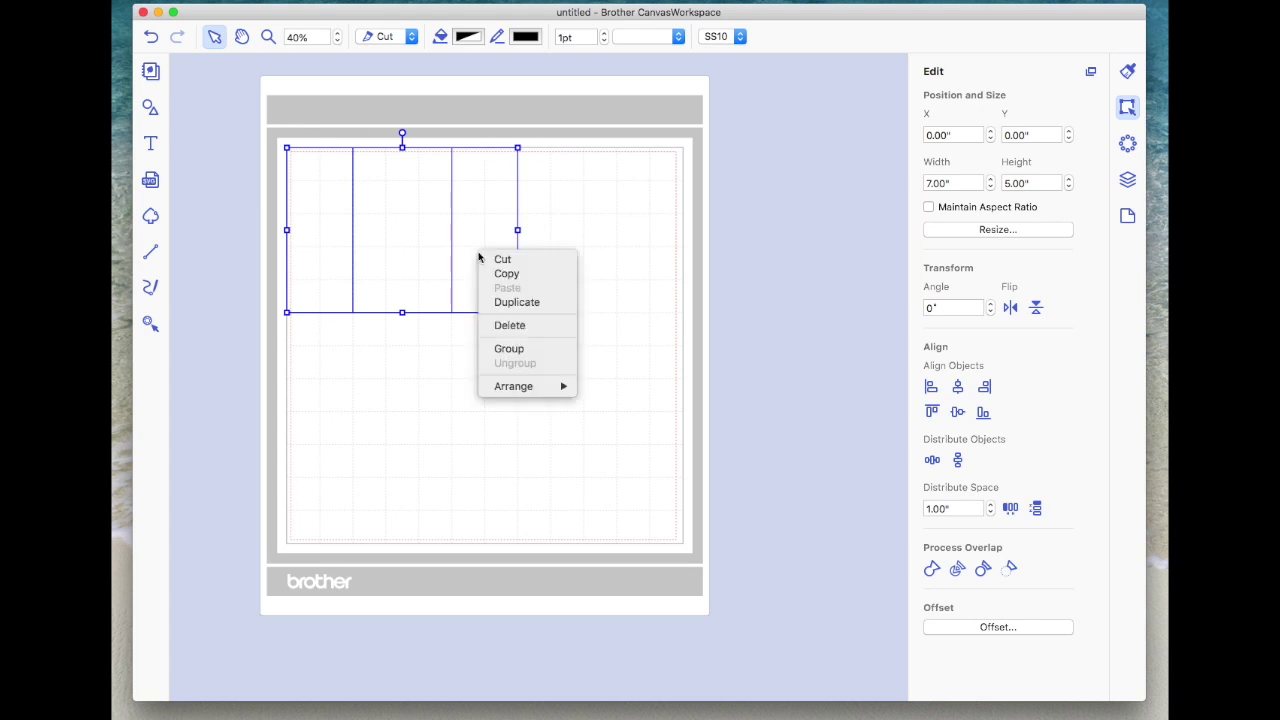
left_click(522, 350)
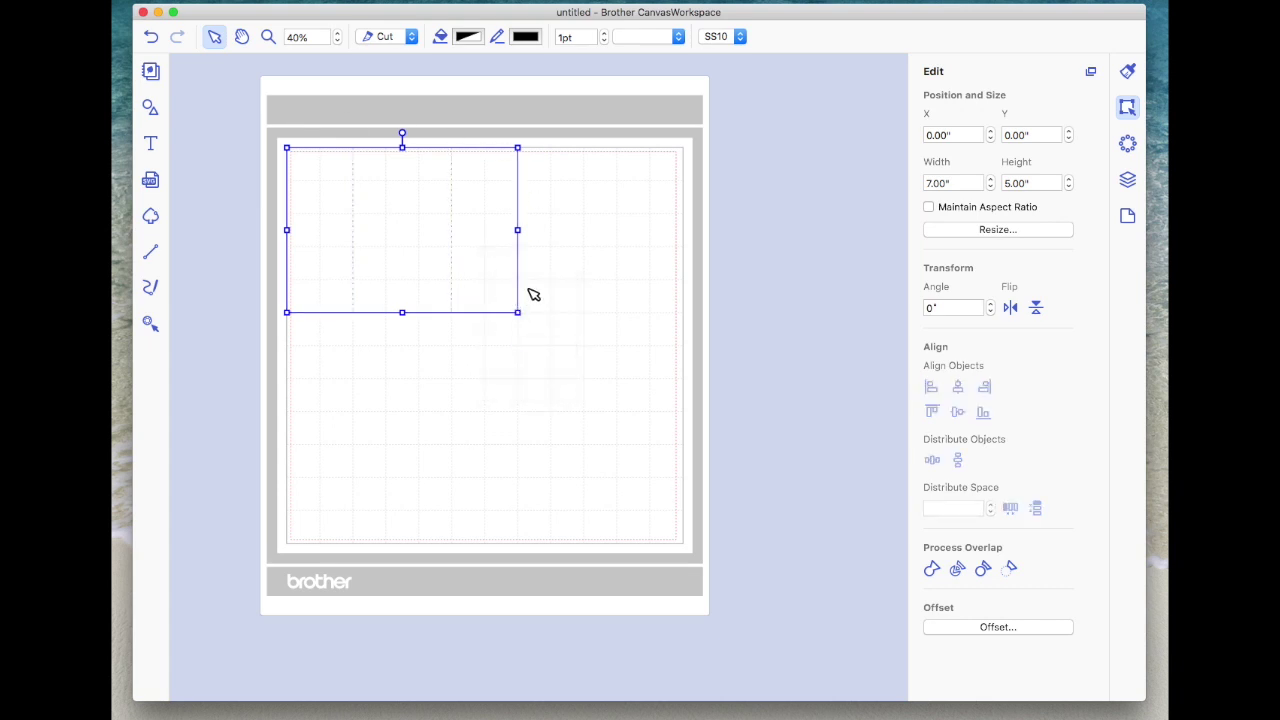
left_click_drag(414, 195, 780, 146)
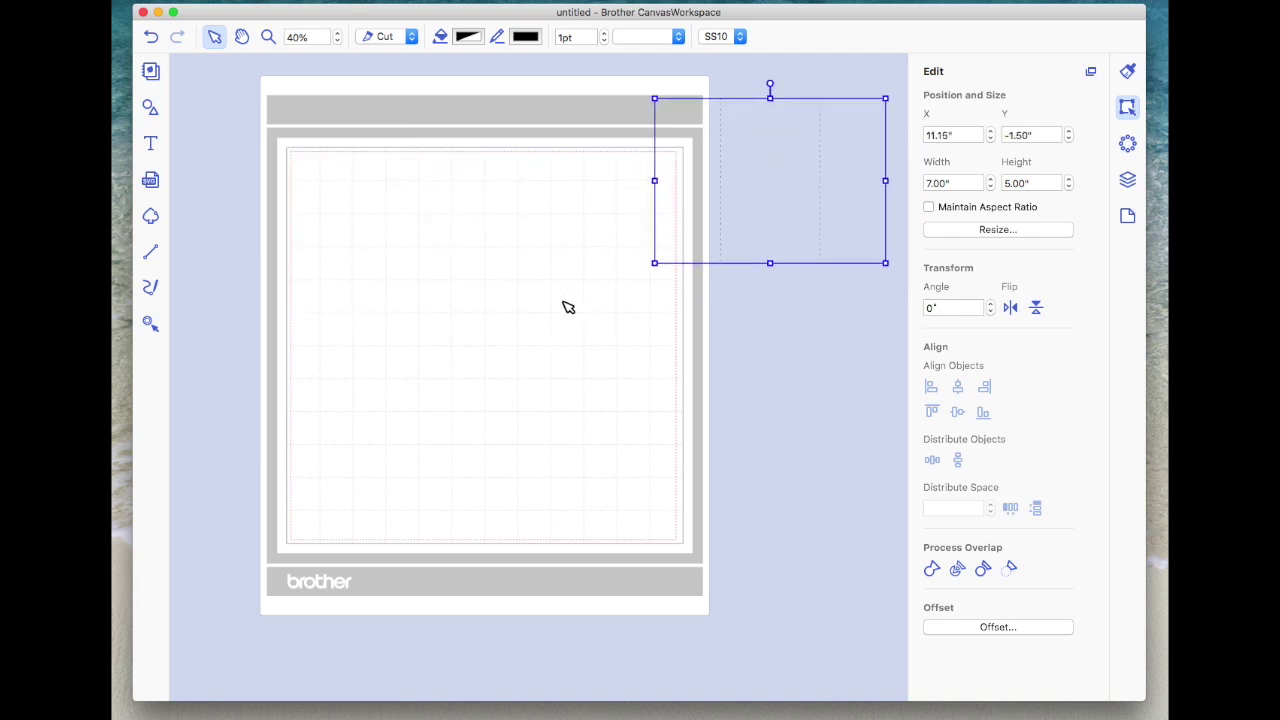
Add a second plain rectangle to the mat and size it 7 inches wide by 1 inch high.
left_click(150, 110)
left_click(277, 499)
left_click_drag(277, 499, 560, 420)
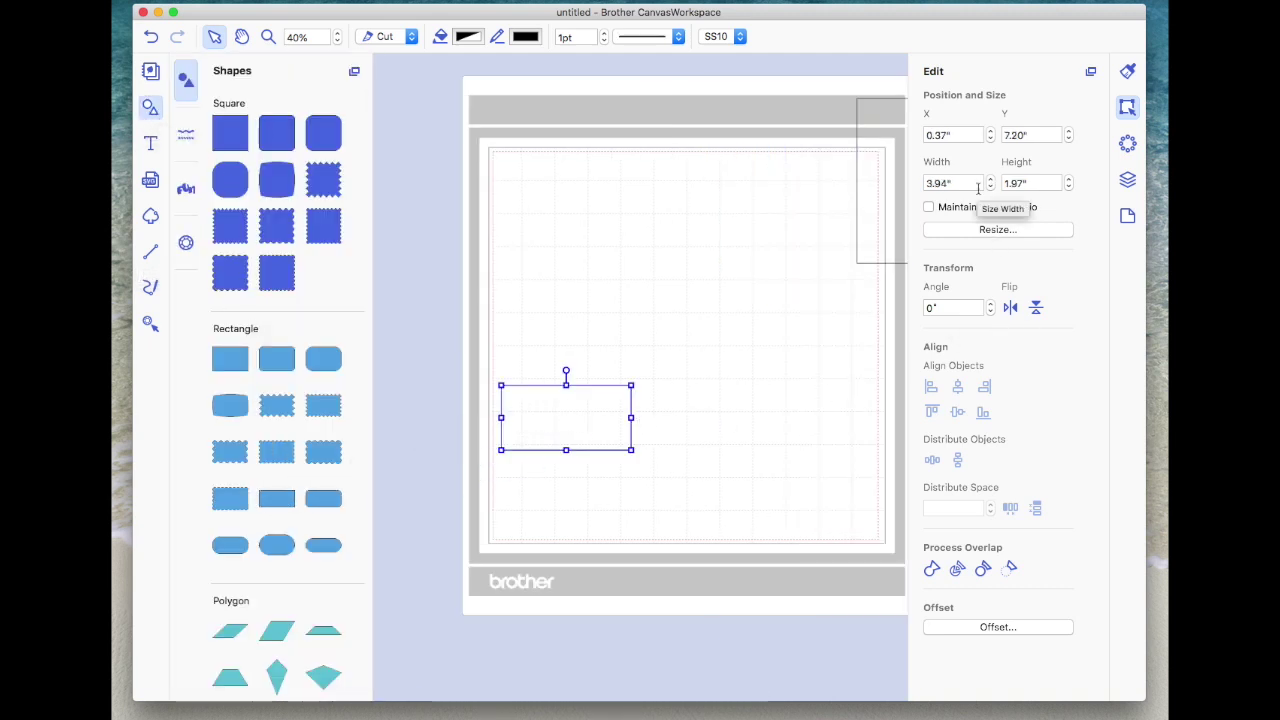
double_click(940, 182)
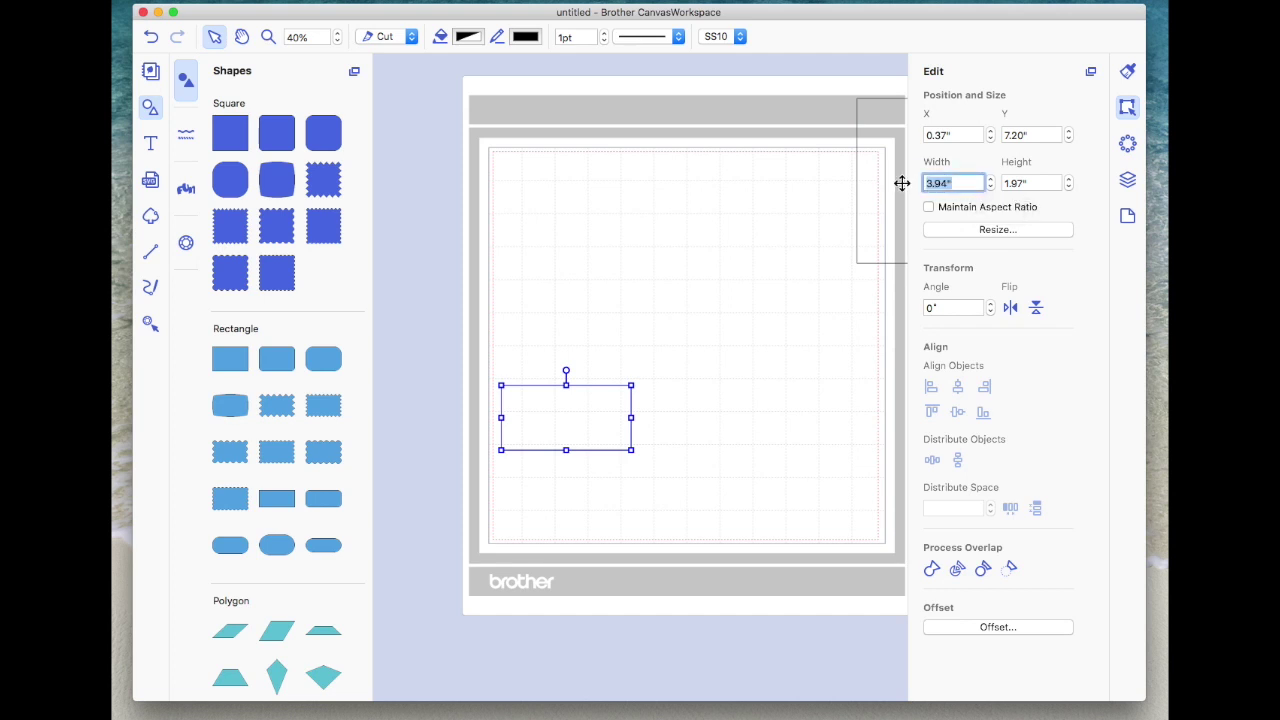
type("7")
key("Tab")
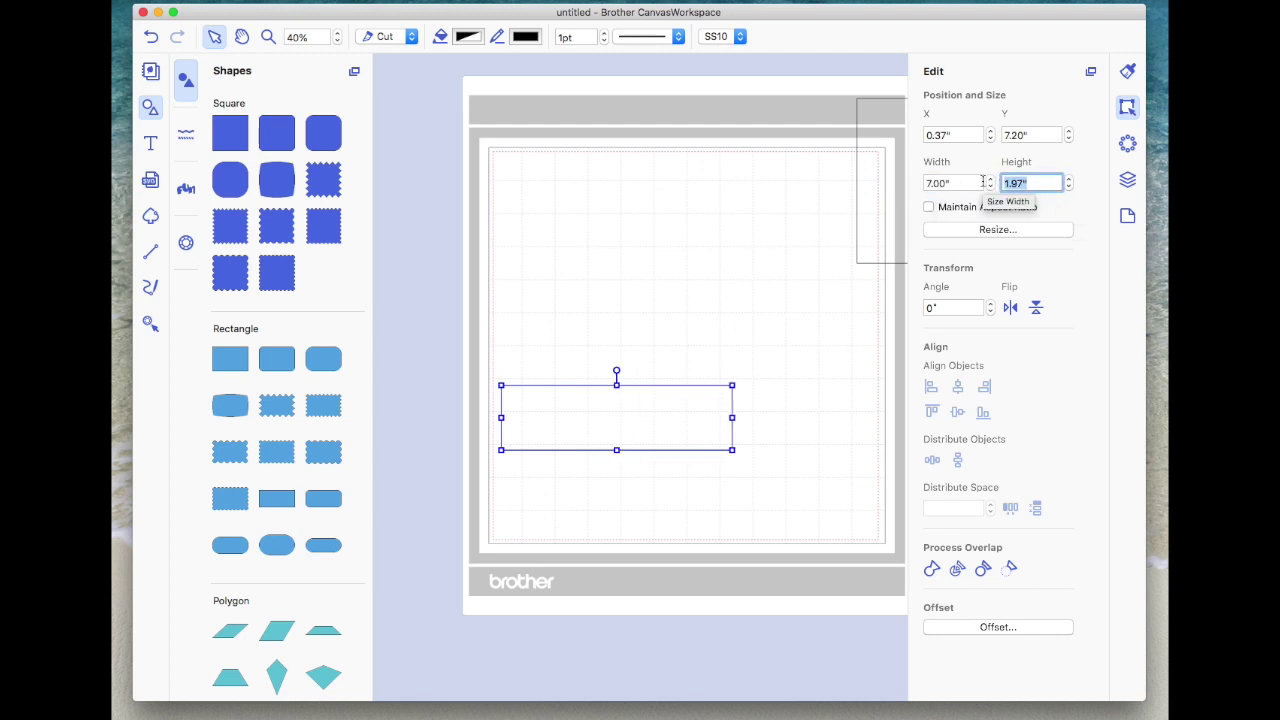
type("1")
key("Return")
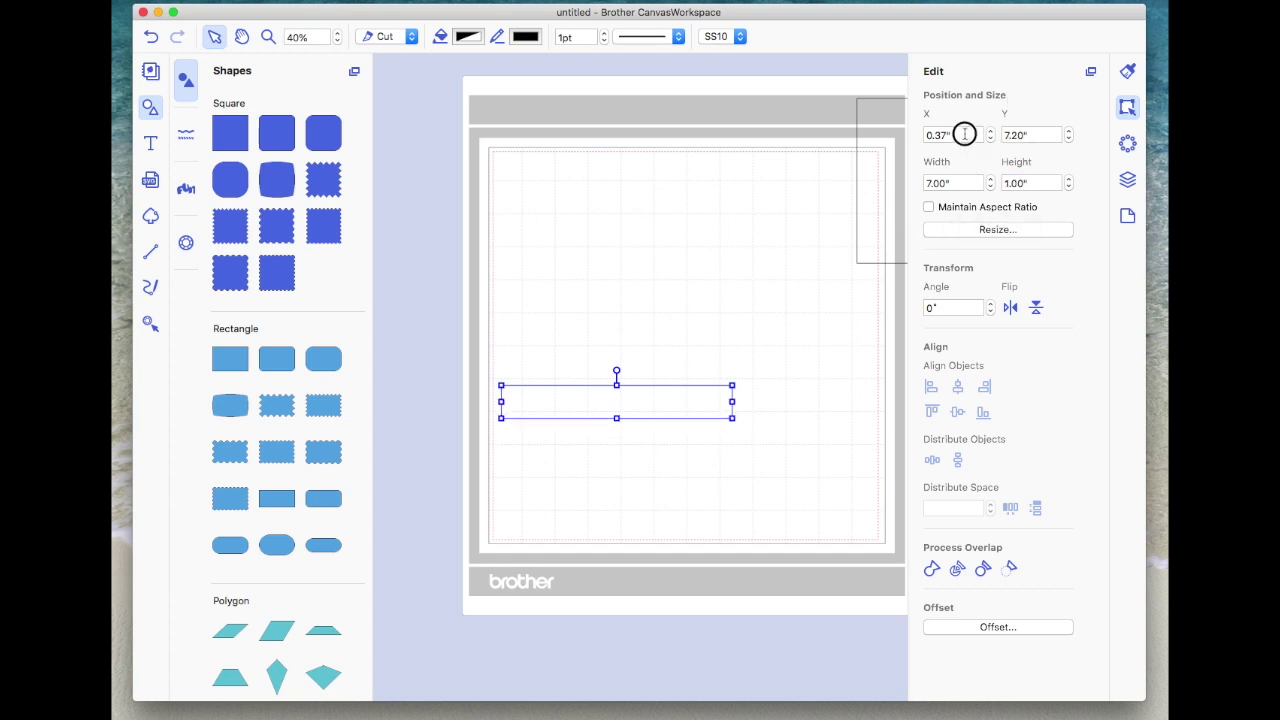
Position the 7 x 1 inch rectangle at X 0 and Y 0 on the mat.
left_click_drag(963, 134, 906, 134)
type("0")
left_click_drag(1037, 131, 991, 131)
type("0")
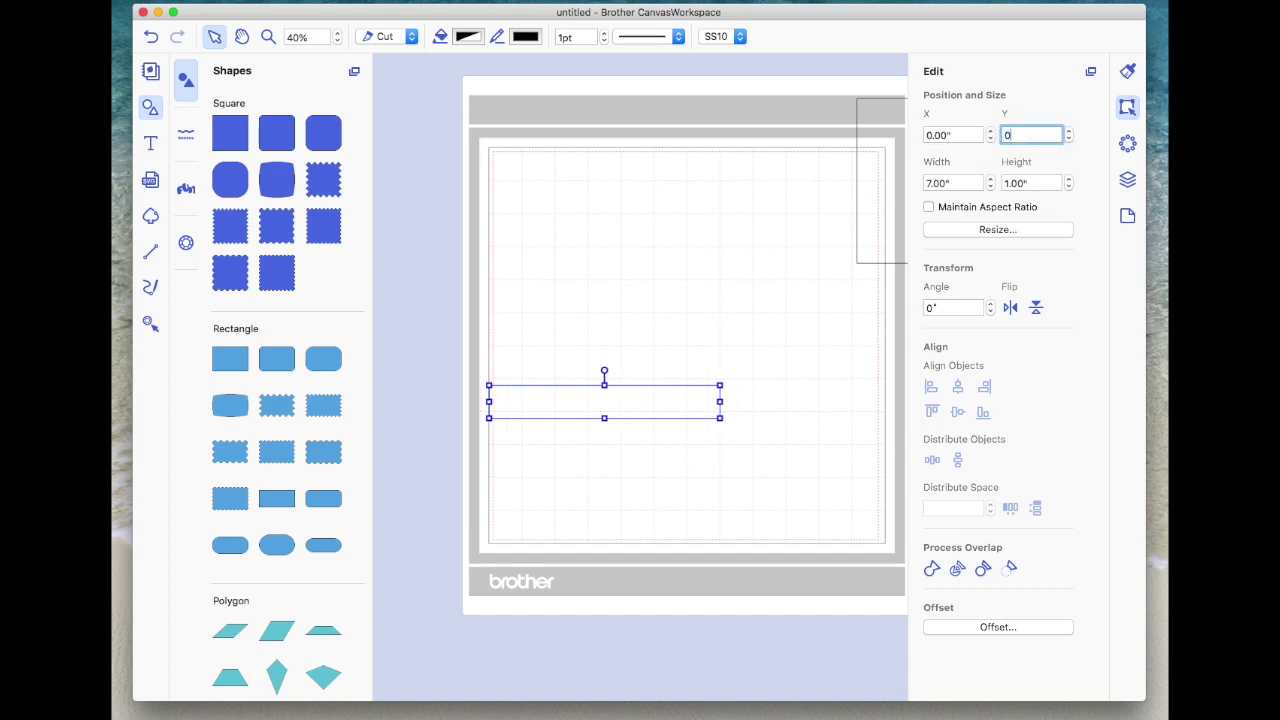
key("Return")
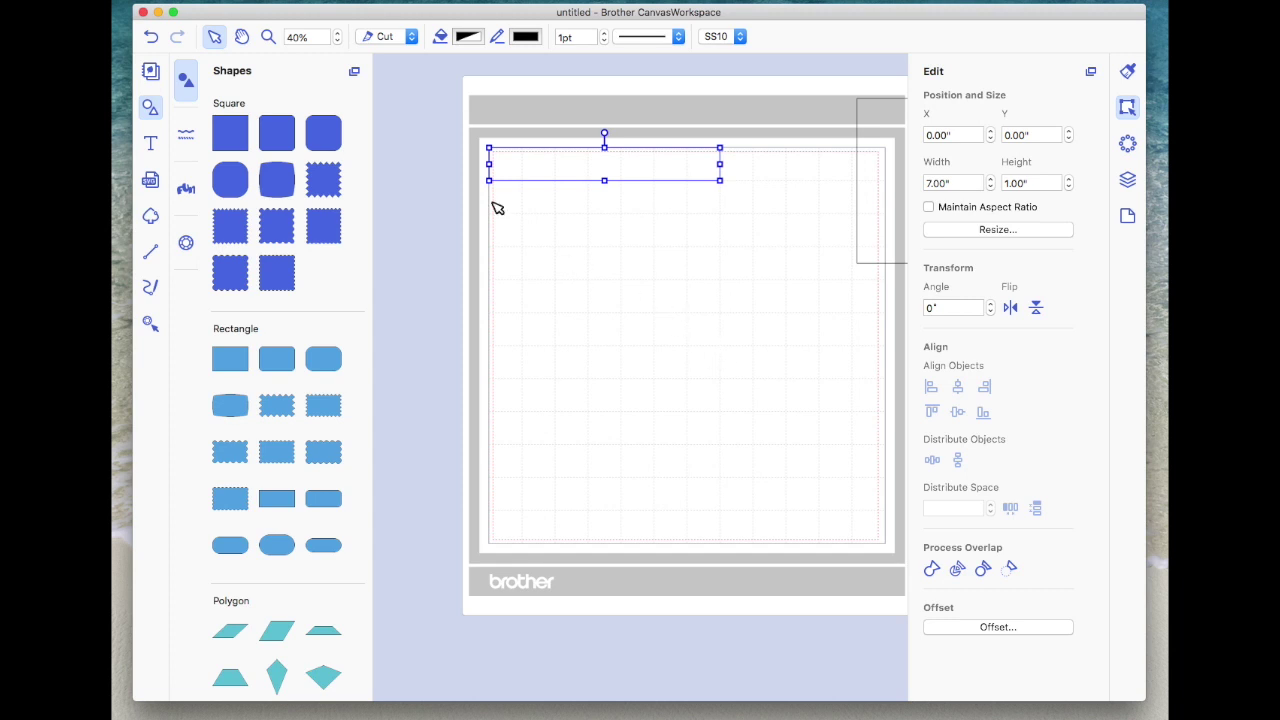
Draw a vertical straight line about 2.15 inches tall on the mat, beside the 7 x 1 inch rectangle.
left_click(149, 252)
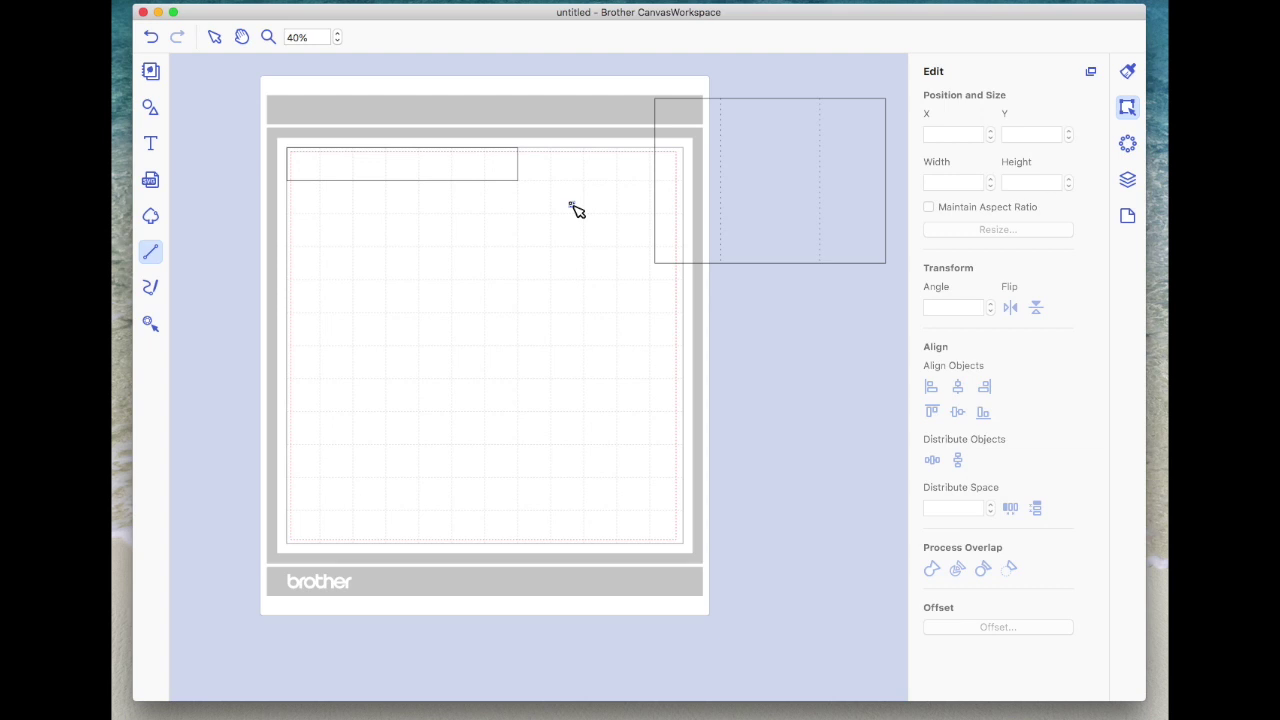
left_click_drag(572, 205, 572, 277)
double_click(572, 280)
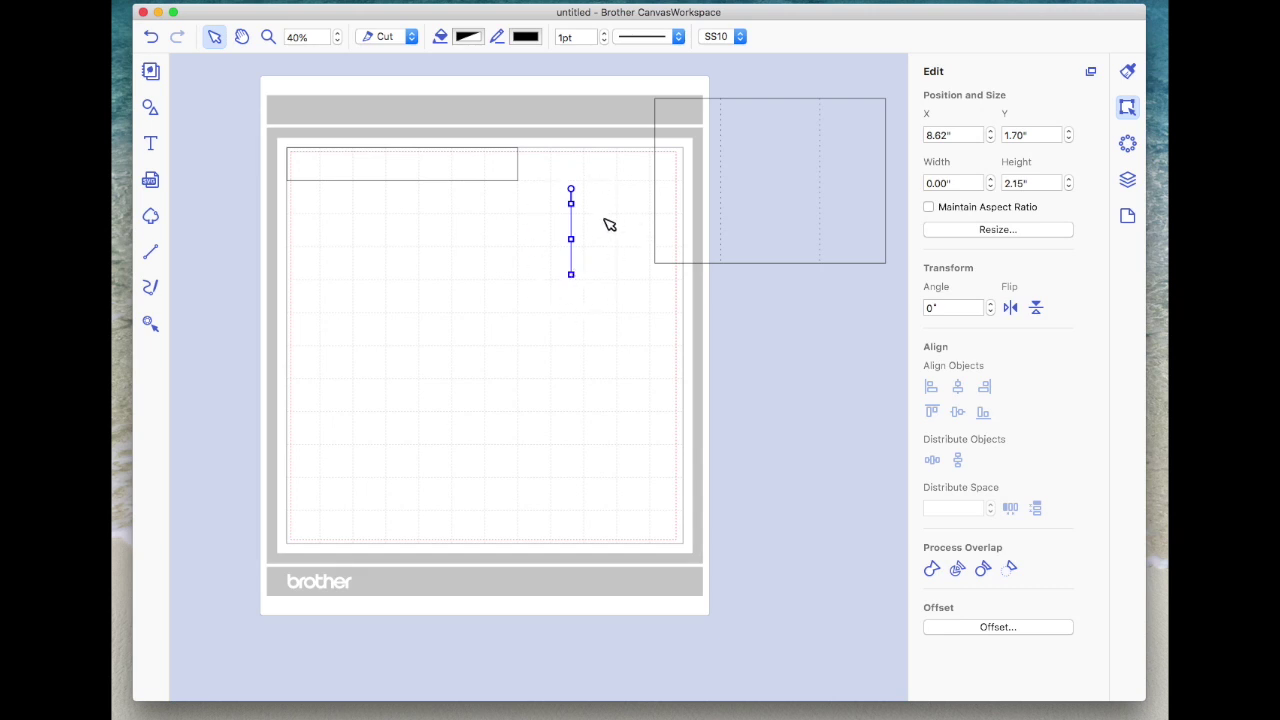
Set the vertical line's height to 1 inch and give it the short-dash line style.
left_click(1035, 183)
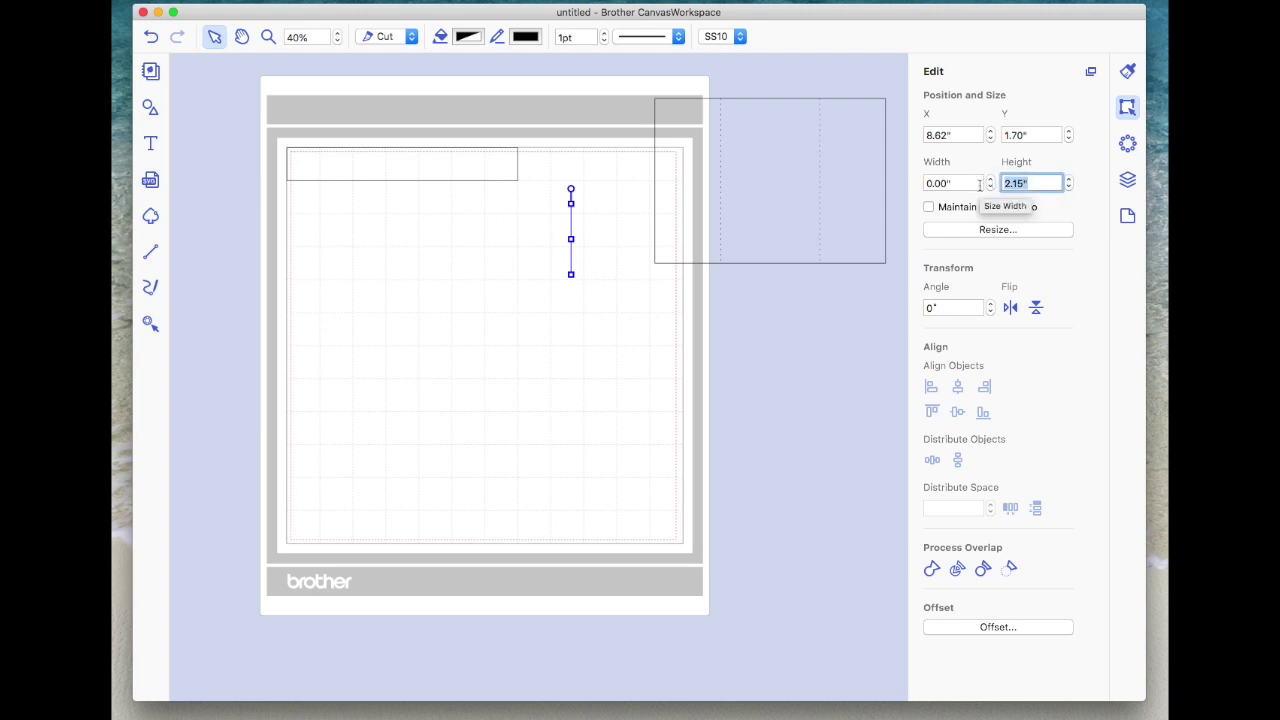
type("1")
key("Return")
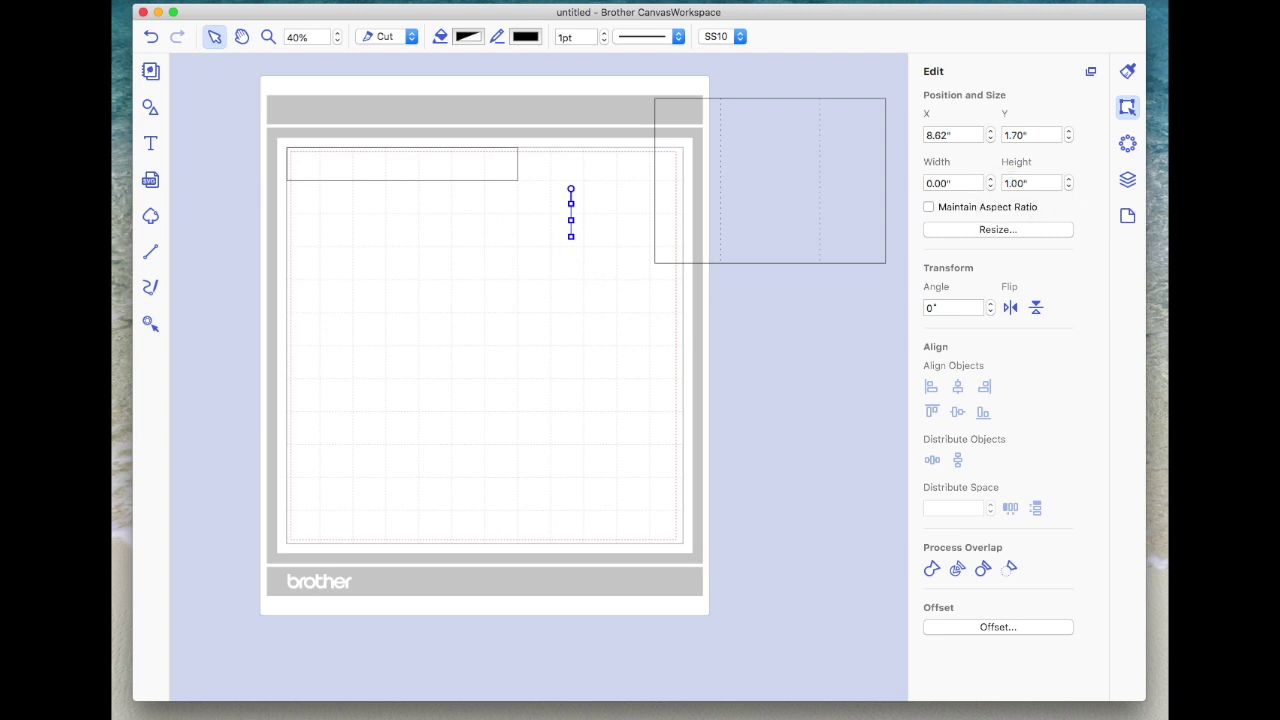
left_click(678, 38)
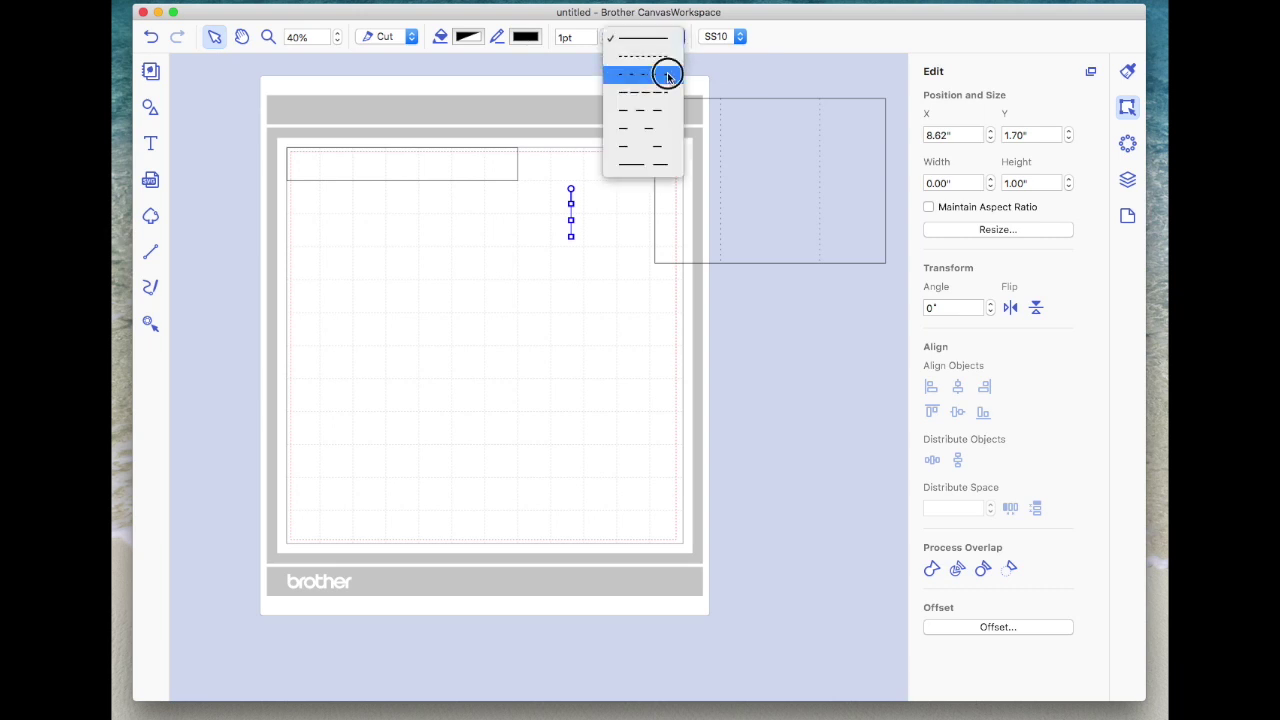
left_click(665, 73)
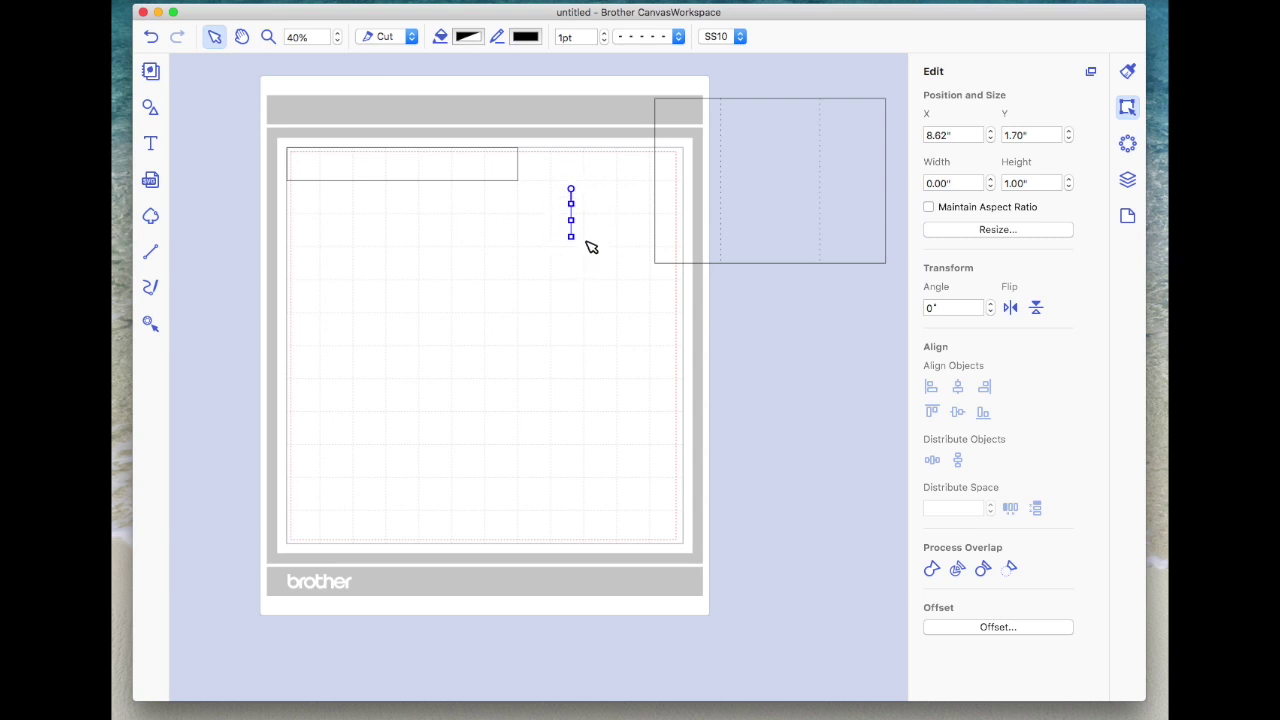
Position the dashed line at X 2 and Y 0 inches on the 7 x 1 inch rectangle.
left_click(924, 135)
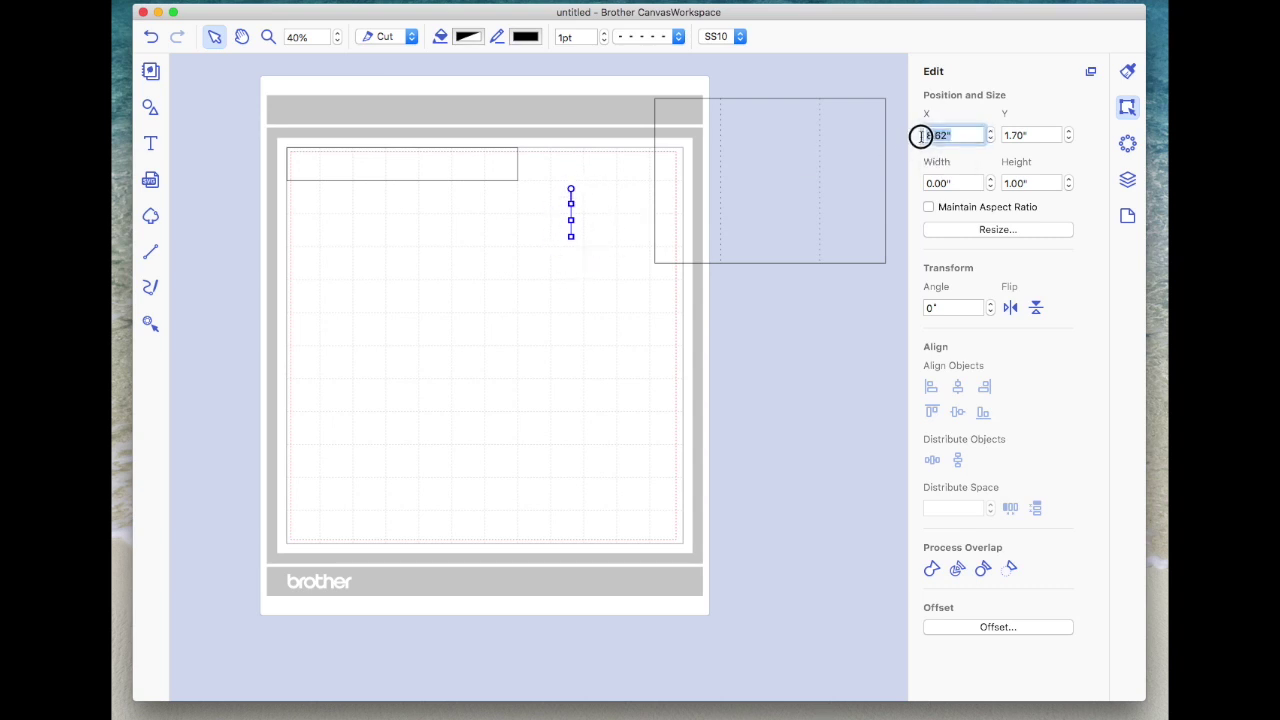
type("2")
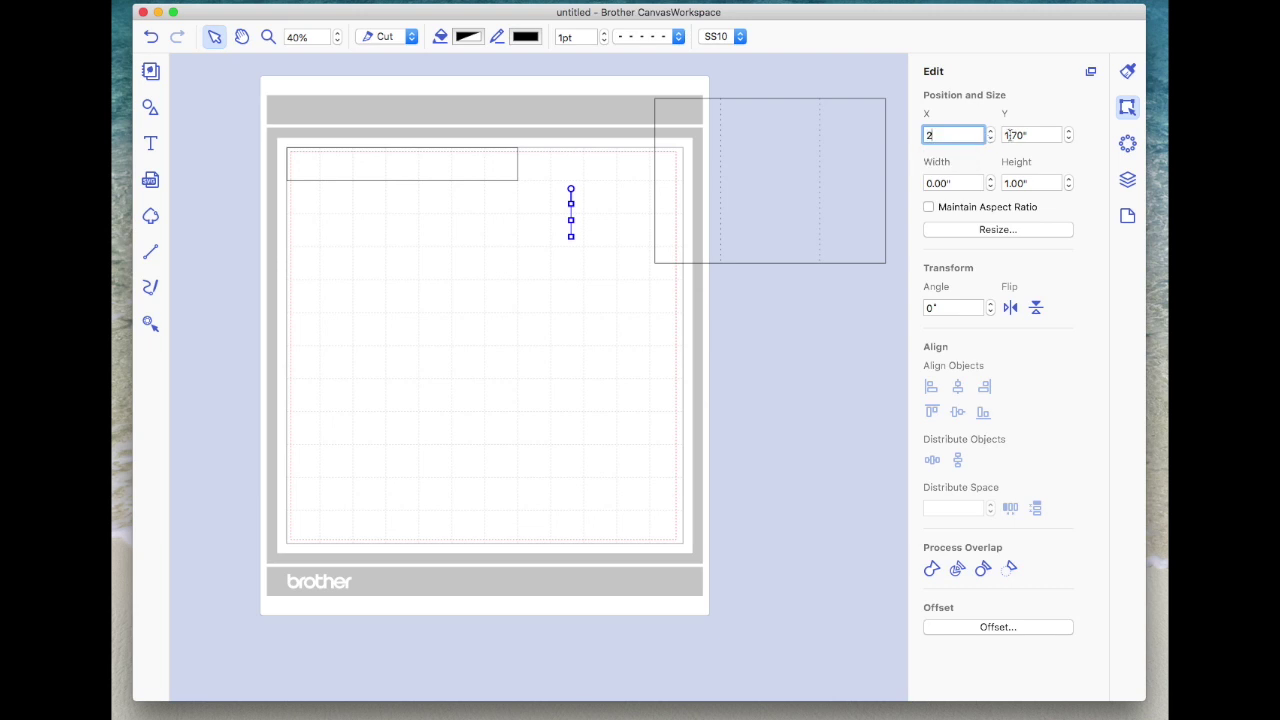
left_click(1040, 137)
left_click_drag(1040, 137, 986, 135)
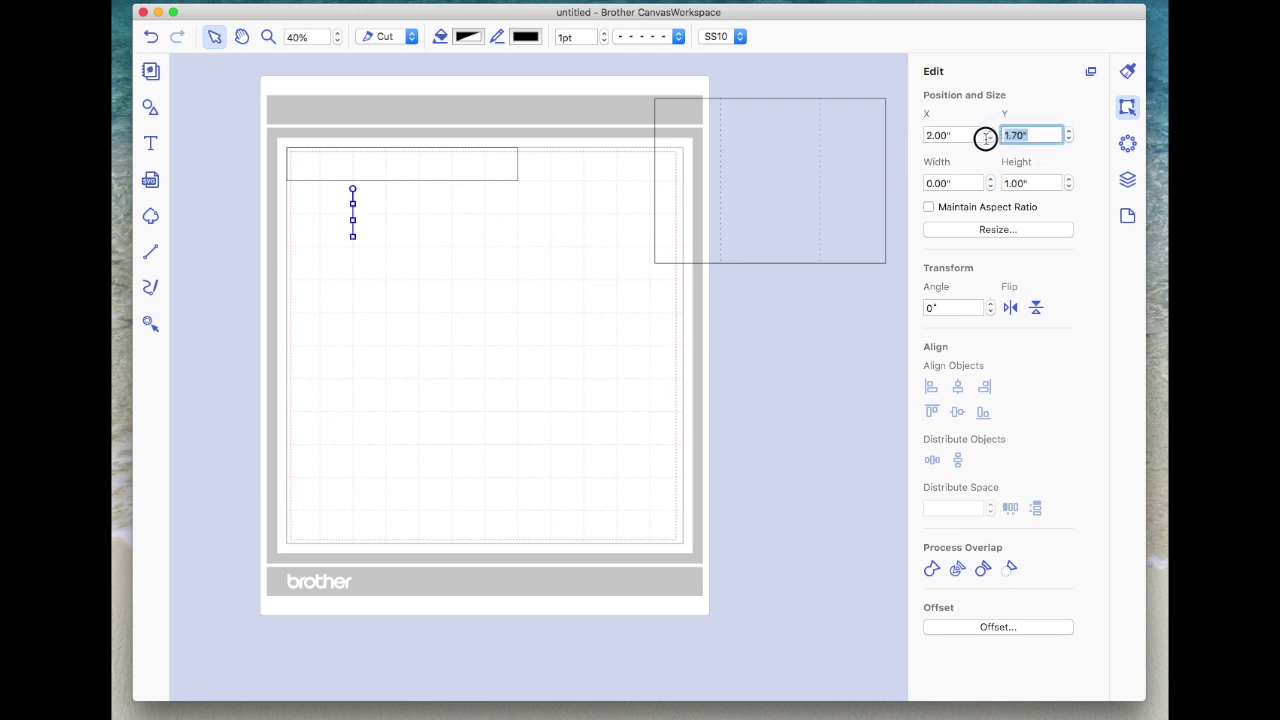
type("0")
key("Return")
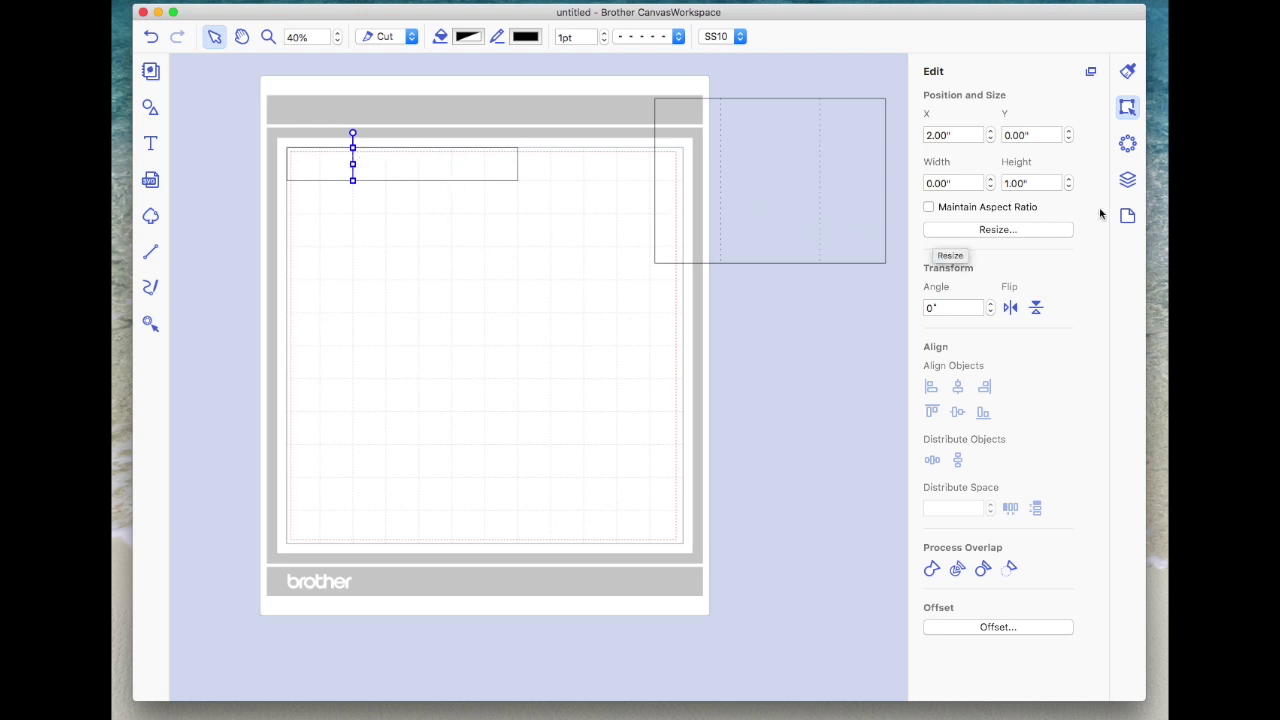
Duplicate the dashed line and position the copy at X 5.12 and Y 0 inches.
left_click(1128, 179)
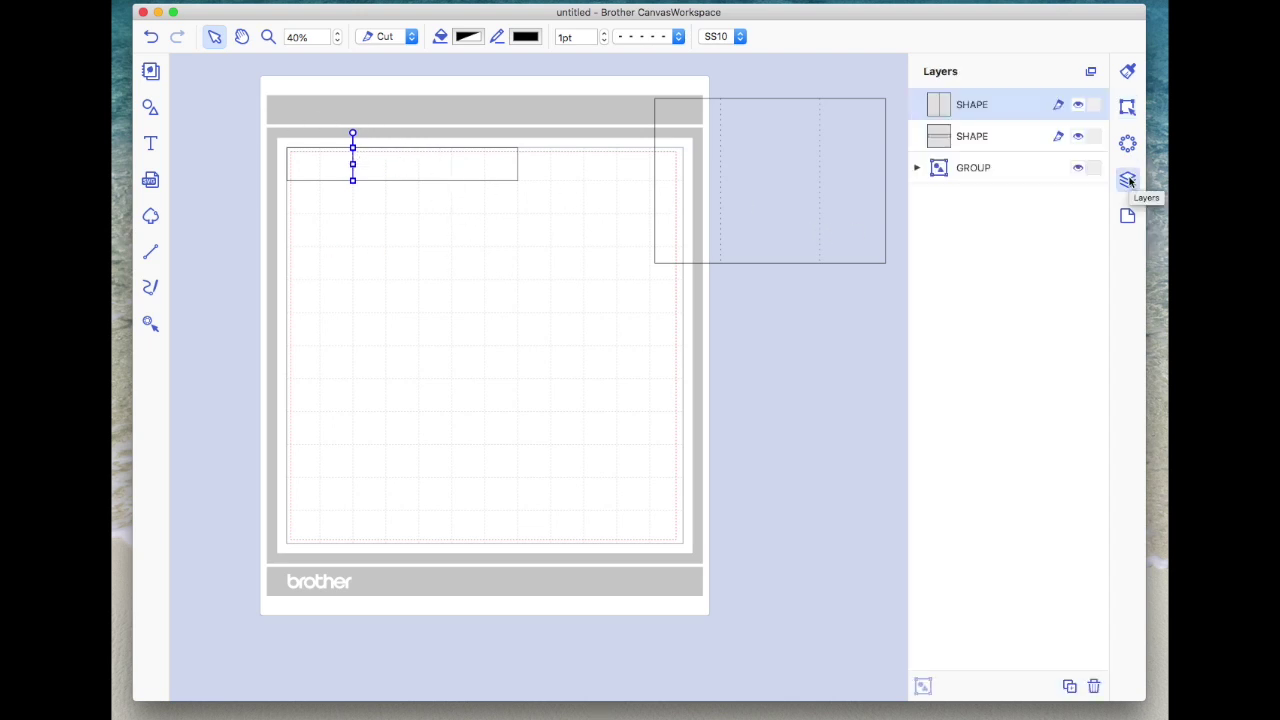
left_click(1070, 687)
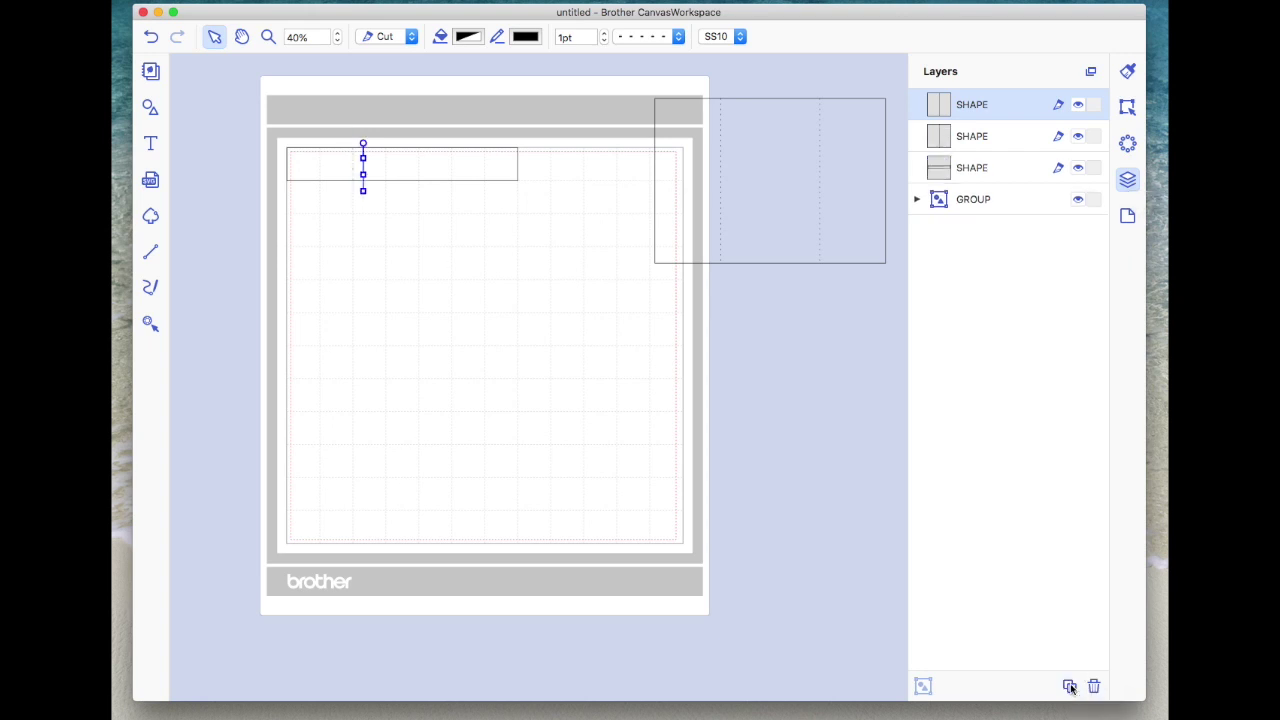
left_click(1129, 107)
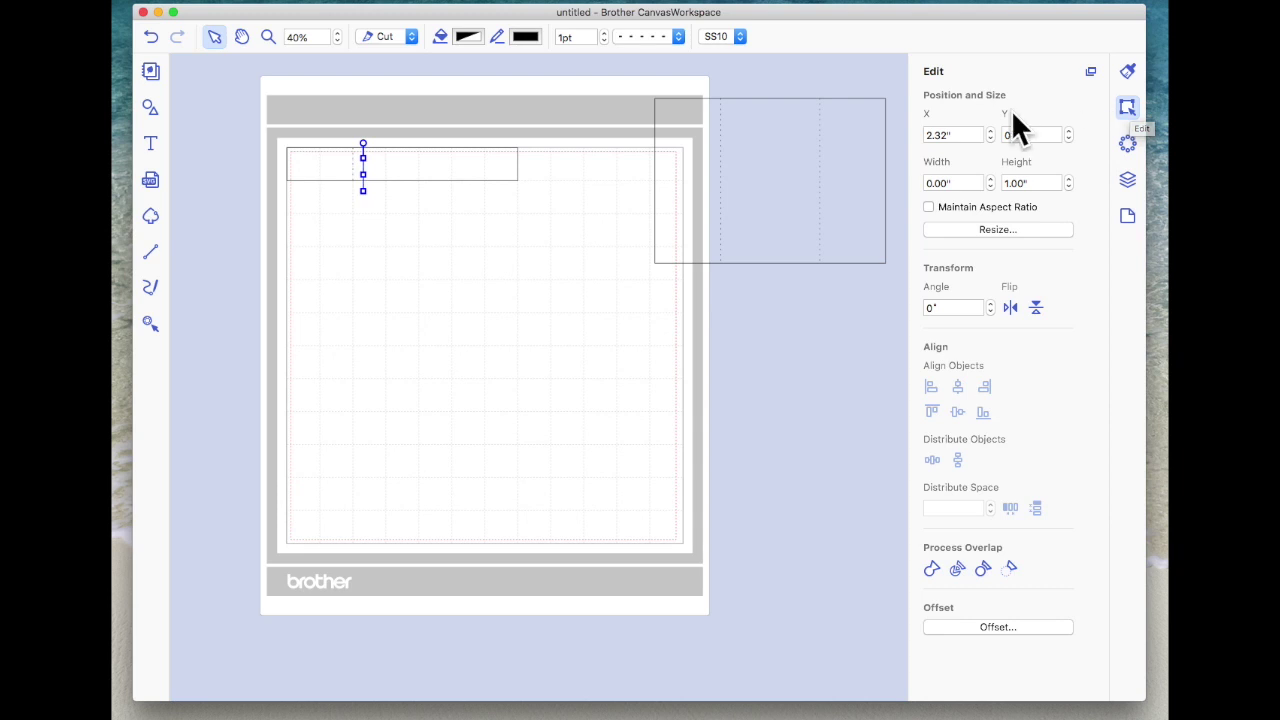
left_click(971, 134)
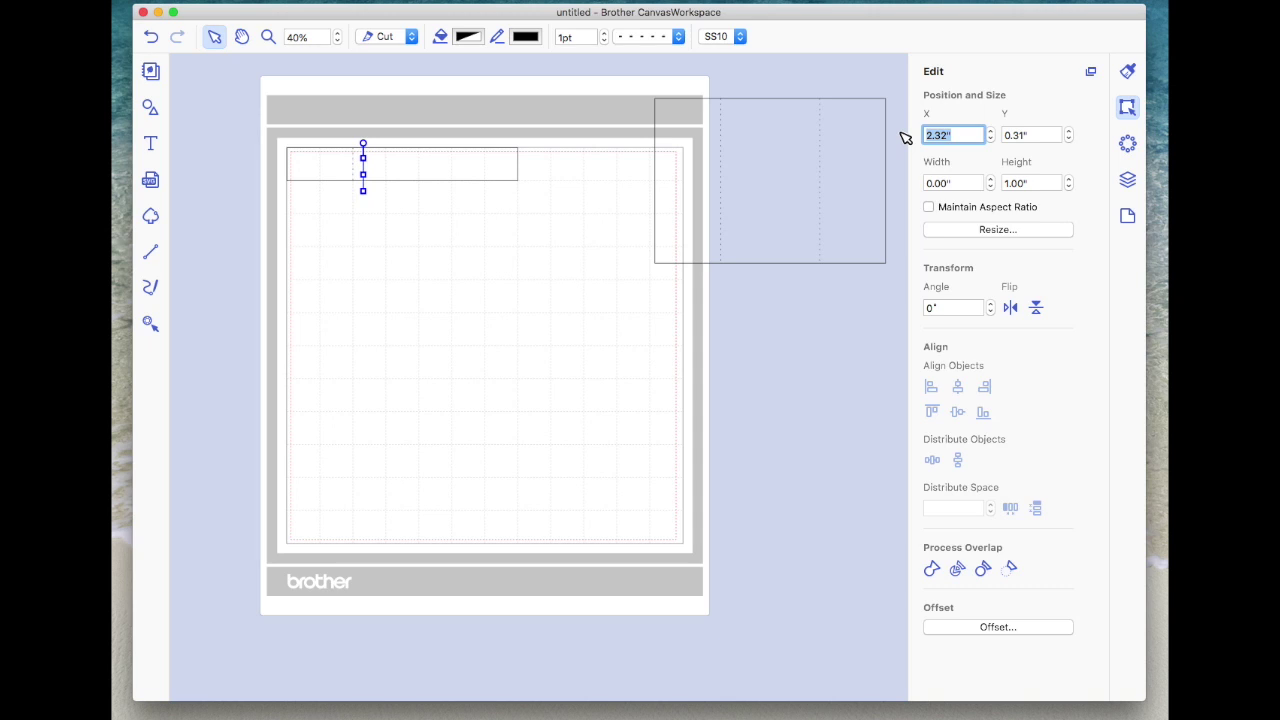
type("5.12")
left_click(1032, 134)
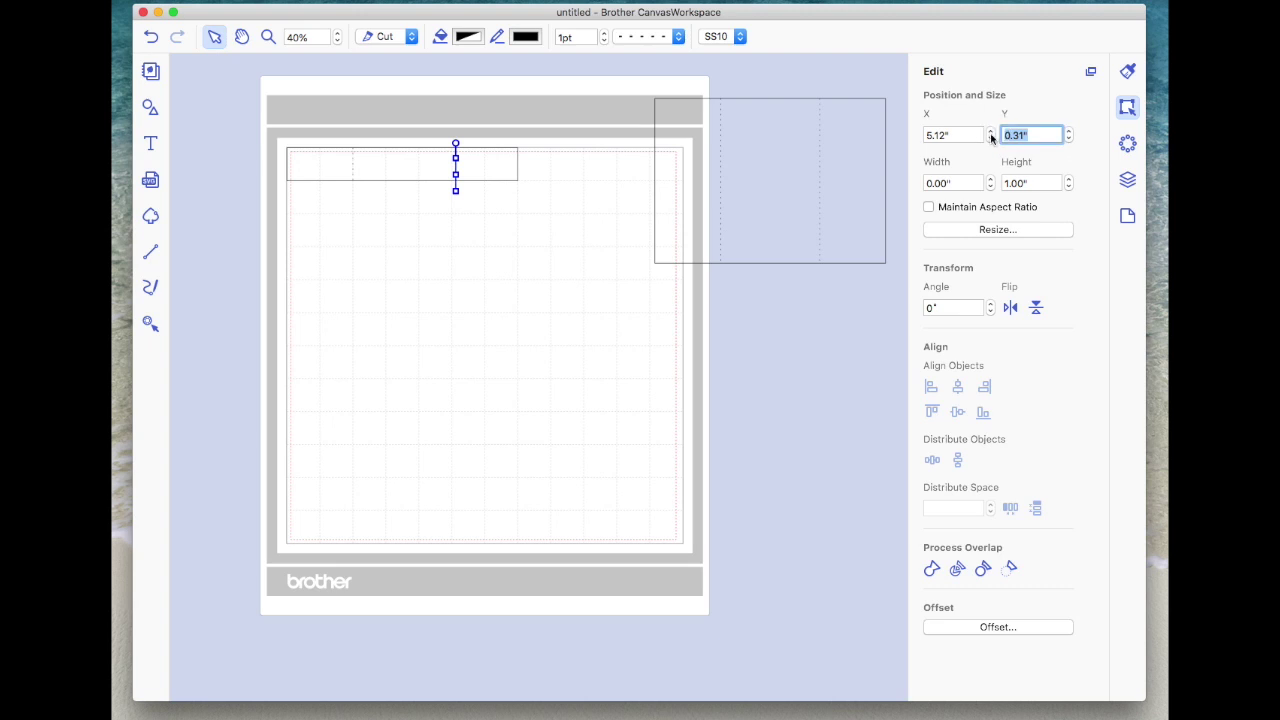
type("0")
key("Return")
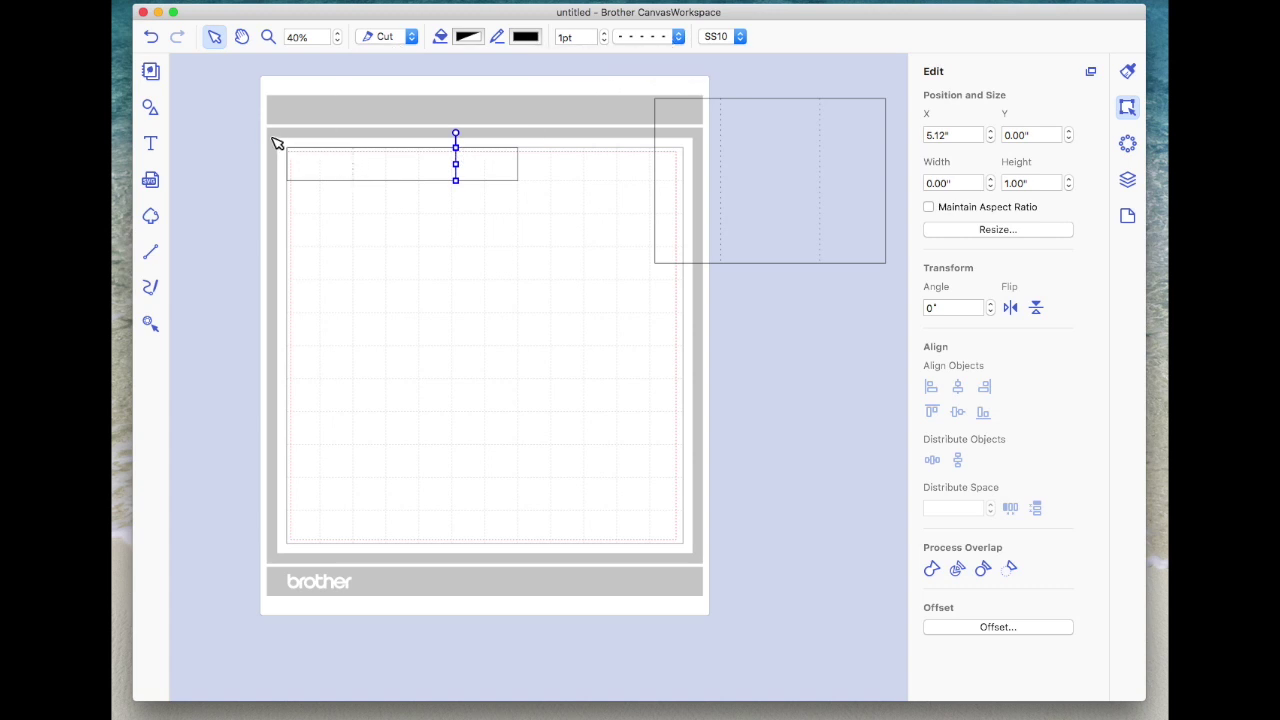
Group the 7 x 1 inch rectangle with its two dashed lines and move the group to about X 11.93, Y 4.33 inches.
left_click(279, 143)
left_click_drag(247, 113, 575, 252)
right_click(437, 160)
left_click(483, 254)
left_click_drag(421, 161, 795, 303)
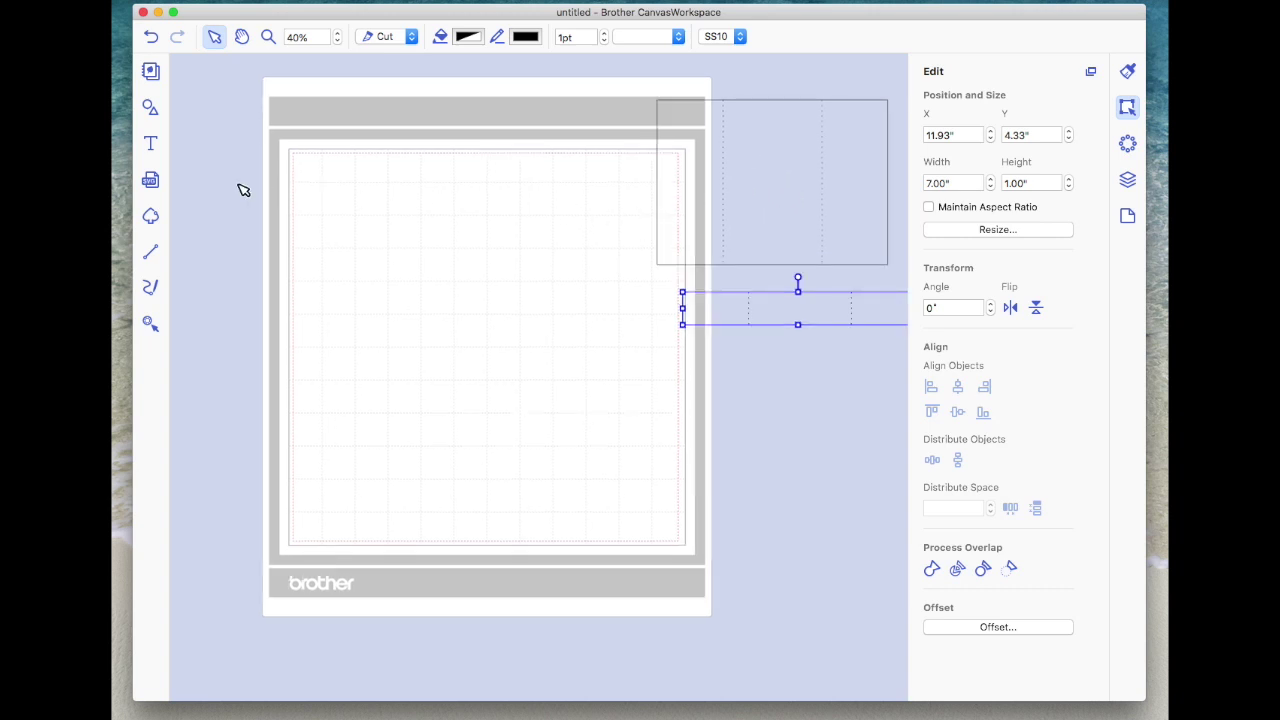
Add a plain rectangle sized 4.5 inches wide by 2.6 inches high and move it to about X 1.07, Y 1.57 inches.
left_click(150, 110)
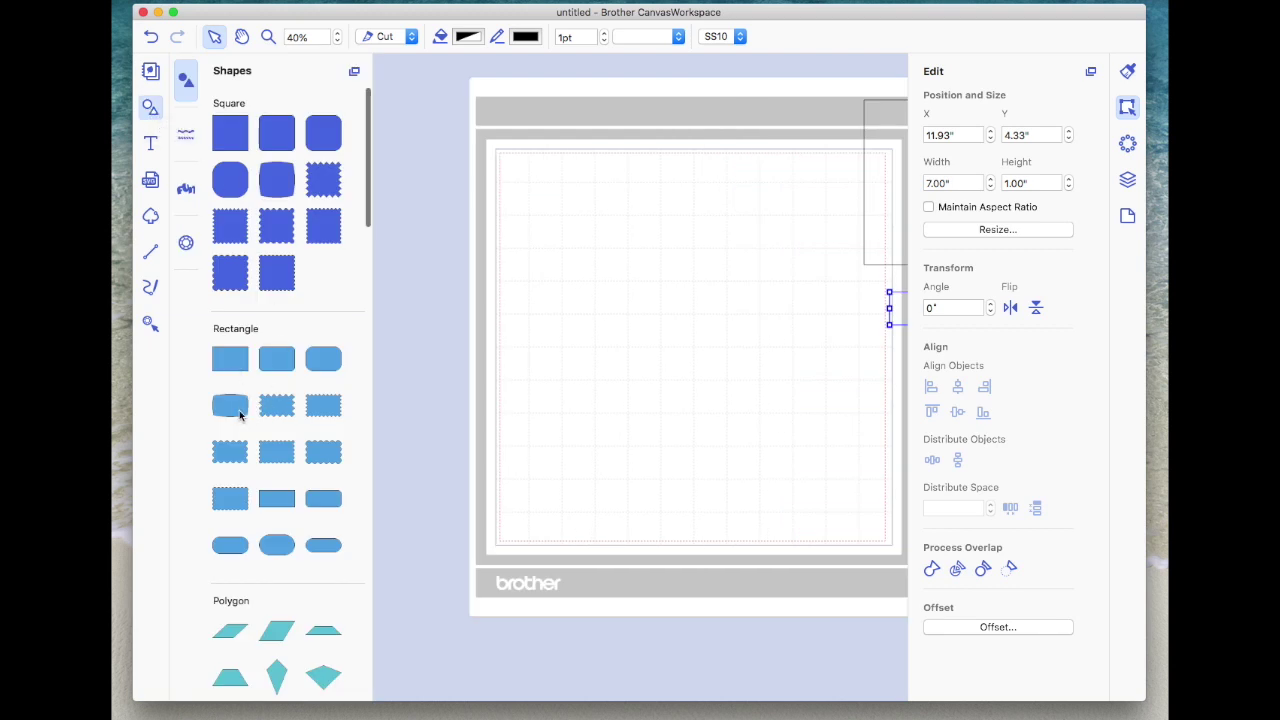
left_click_drag(282, 503, 586, 400)
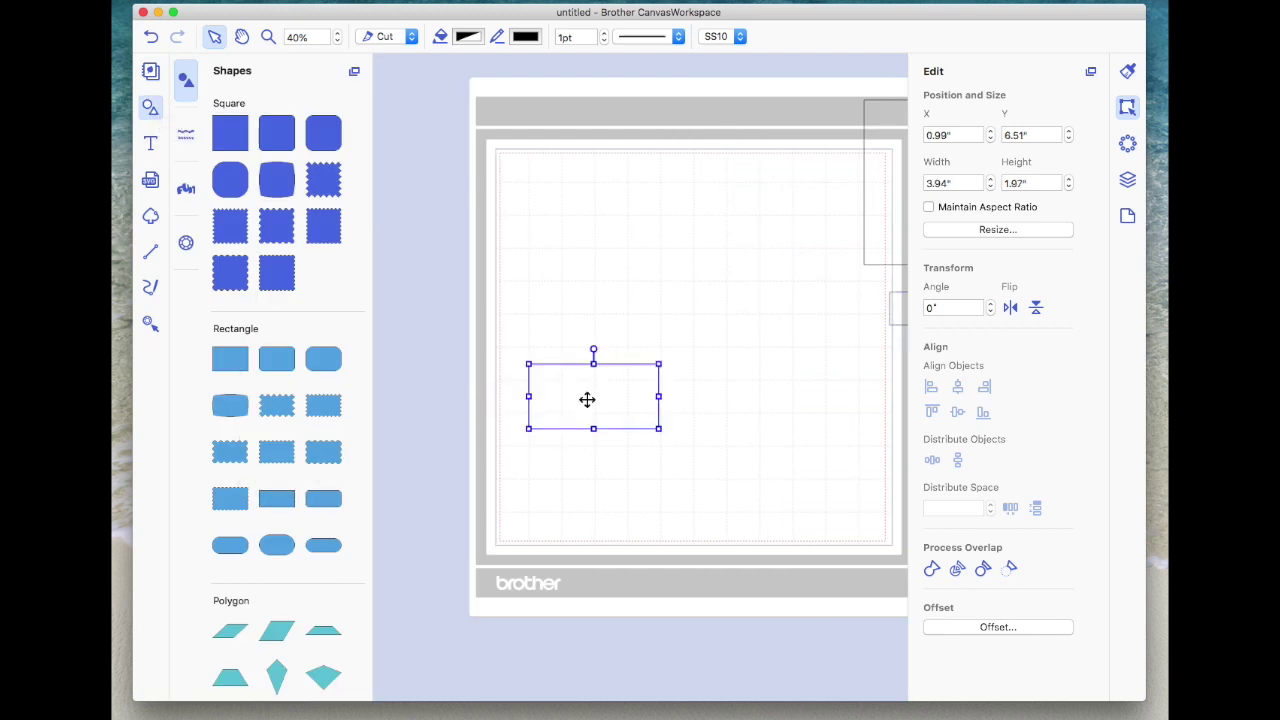
double_click(967, 183)
type(".45")
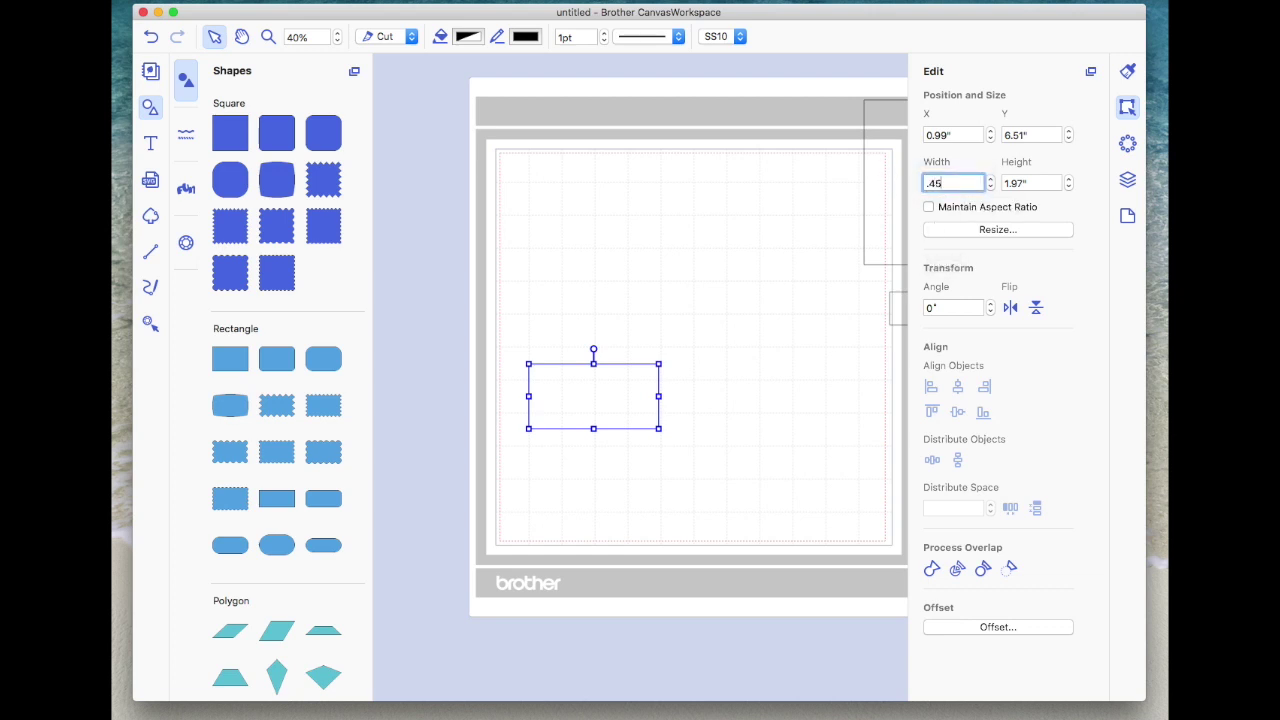
key("BackSpace")
double_click(1046, 183)
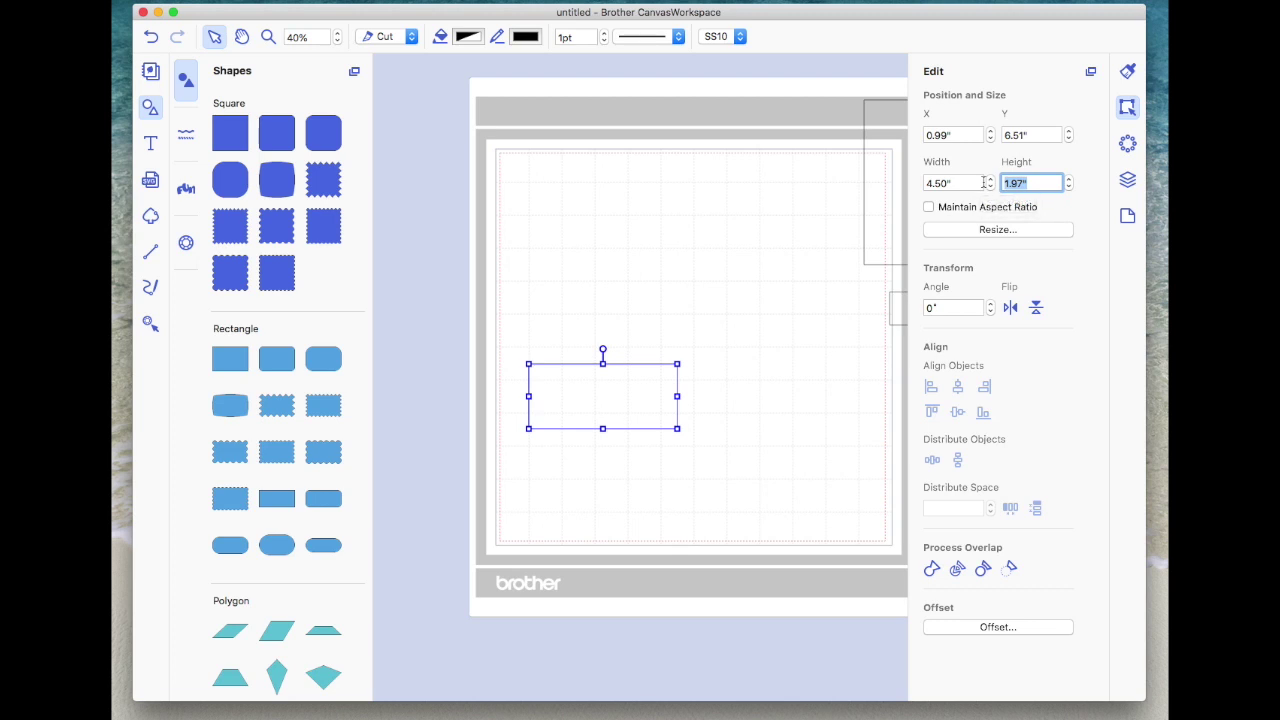
type("2.6")
key("Return")
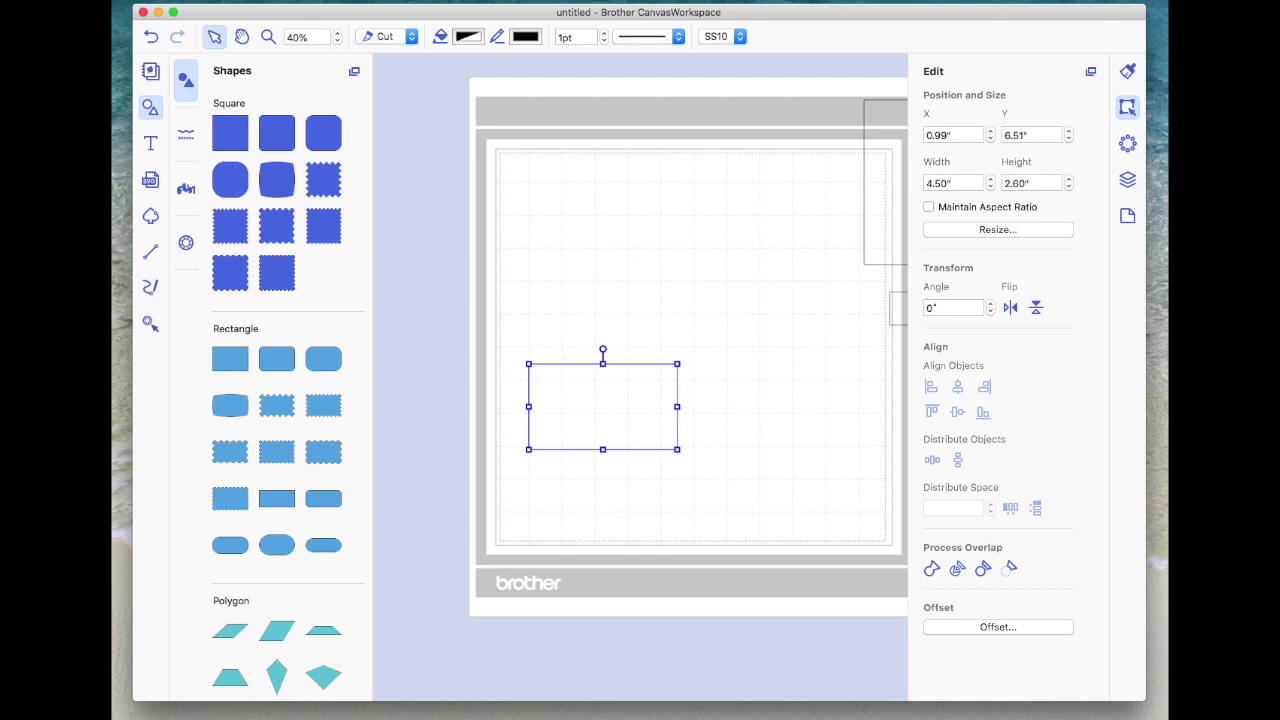
left_click_drag(636, 397, 643, 234)
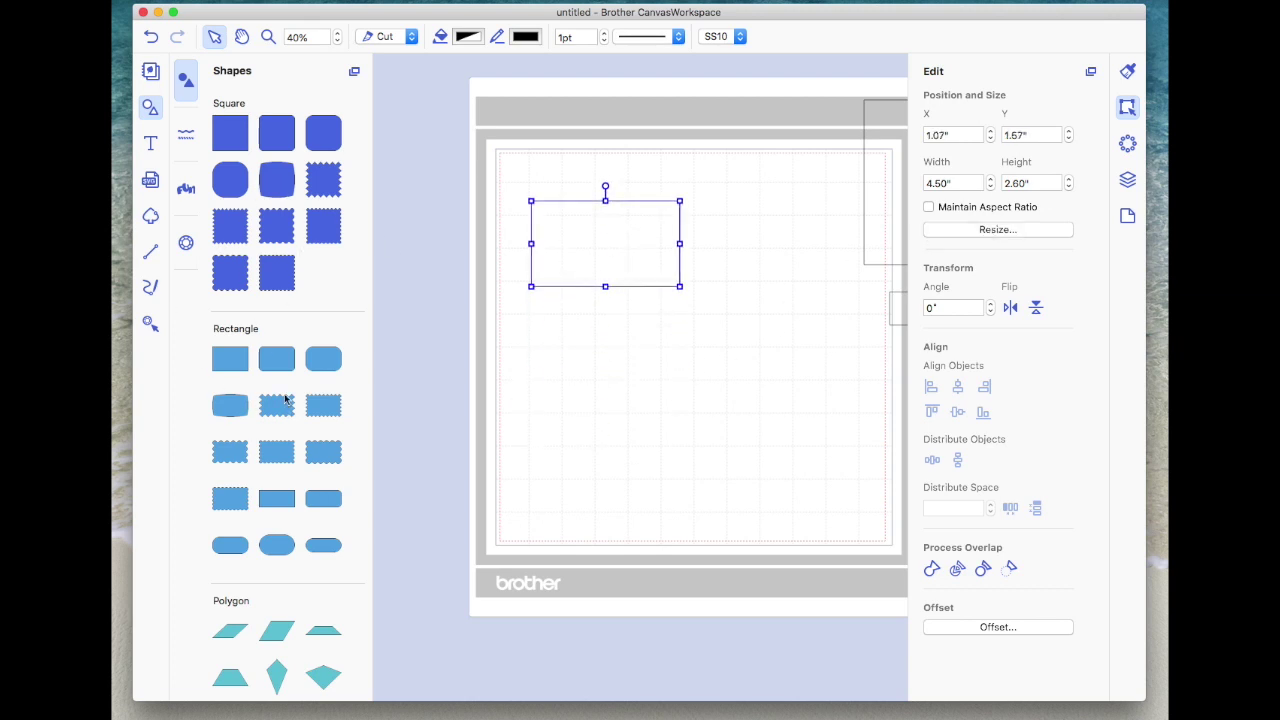
Add a plain circle below the rectangle and resize it to 1 inch with the aspect ratio maintained.
scroll(284, 406, "down", 10)
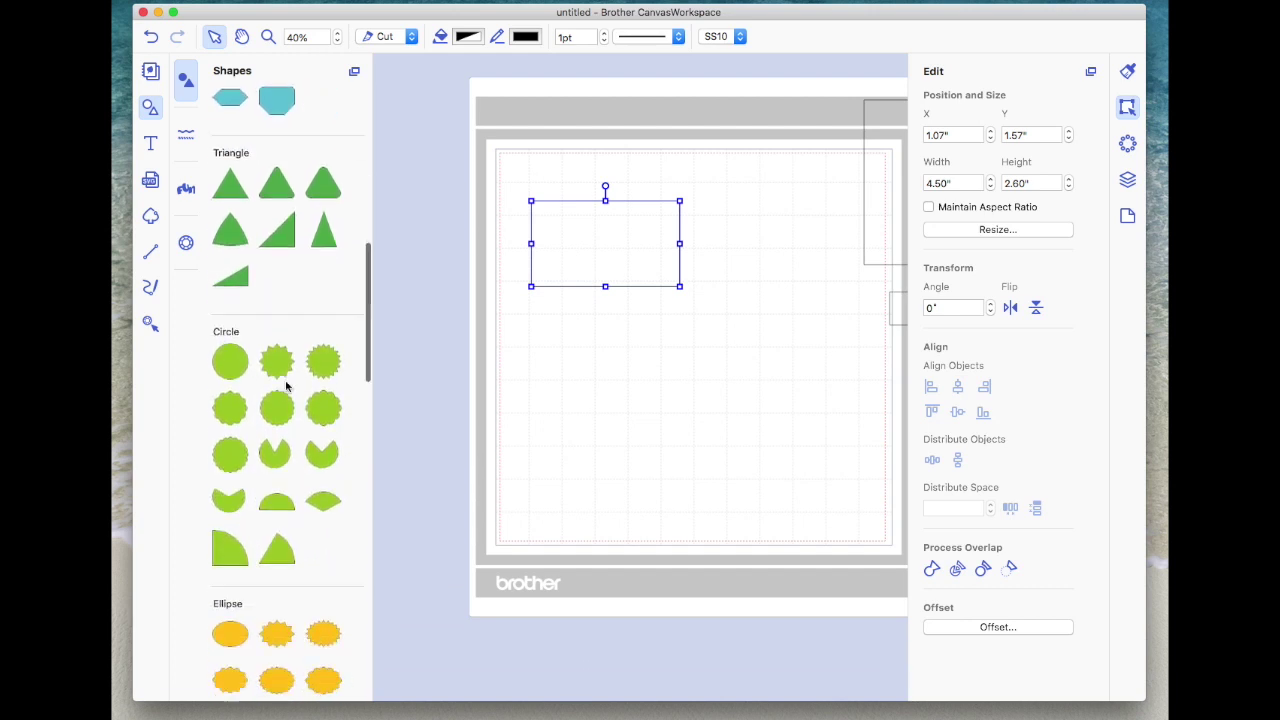
left_click_drag(230, 365, 609, 393)
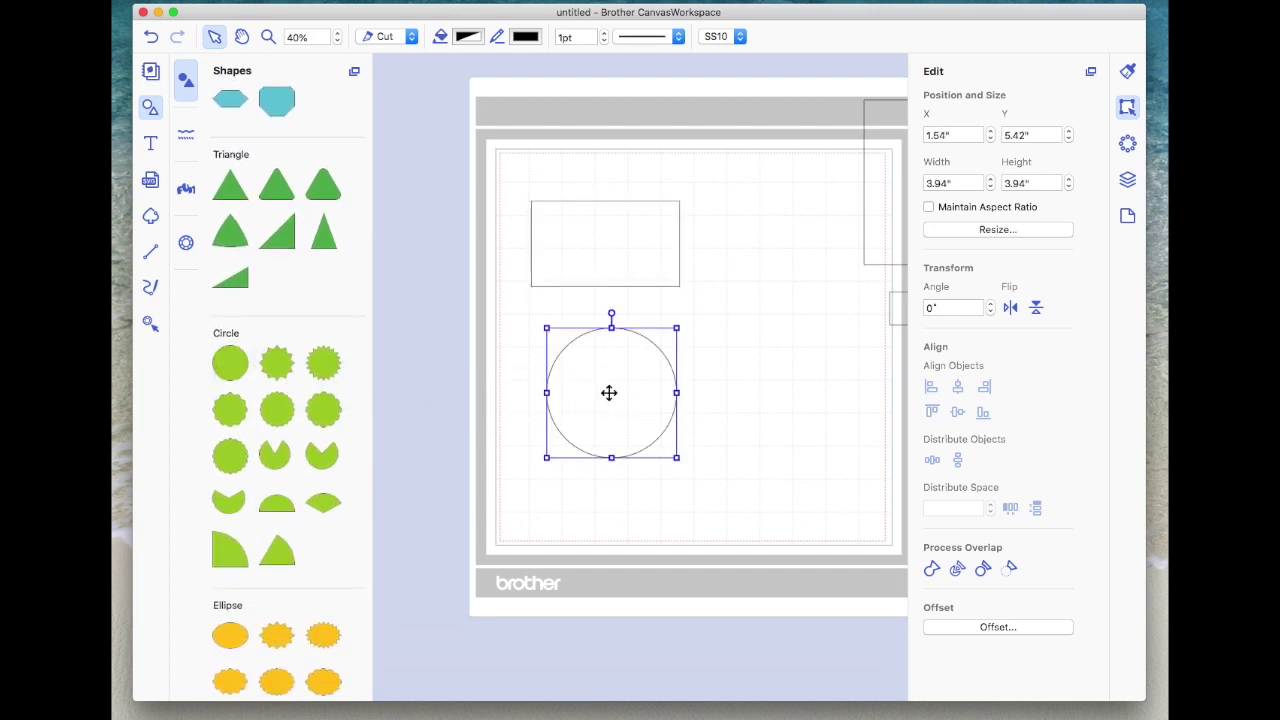
left_click_drag(676, 327, 607, 430)
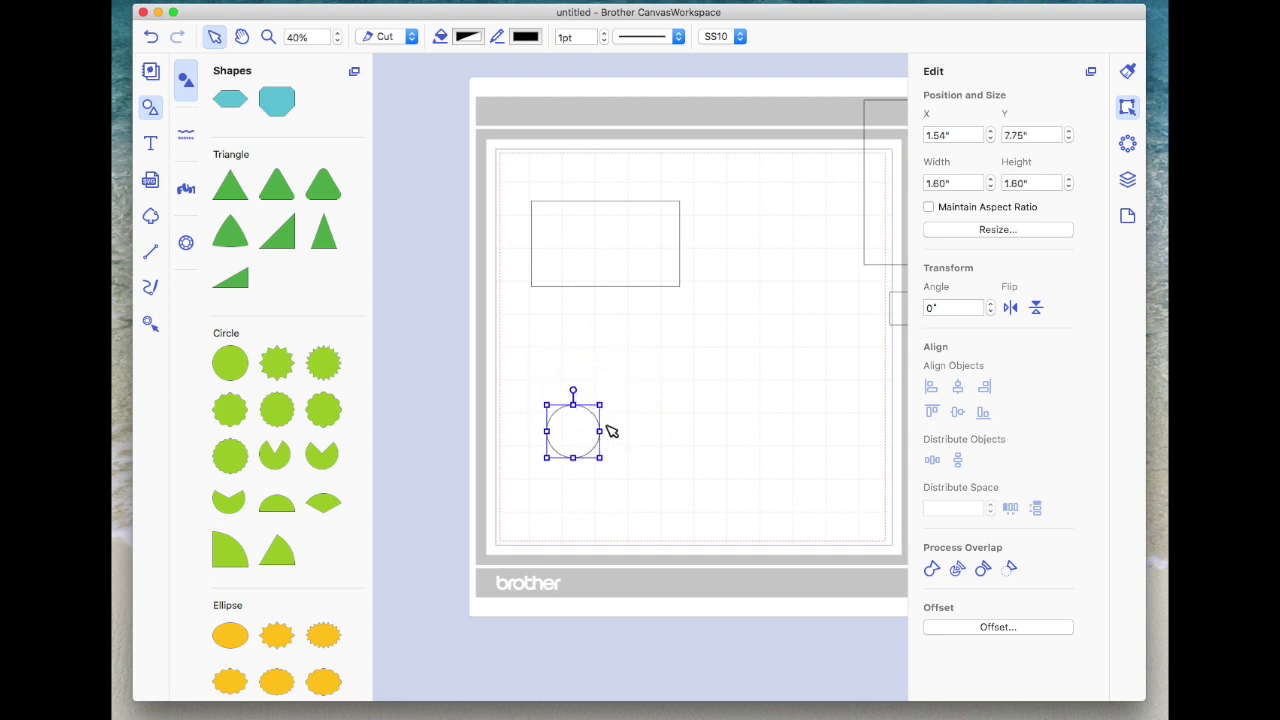
left_click(929, 208)
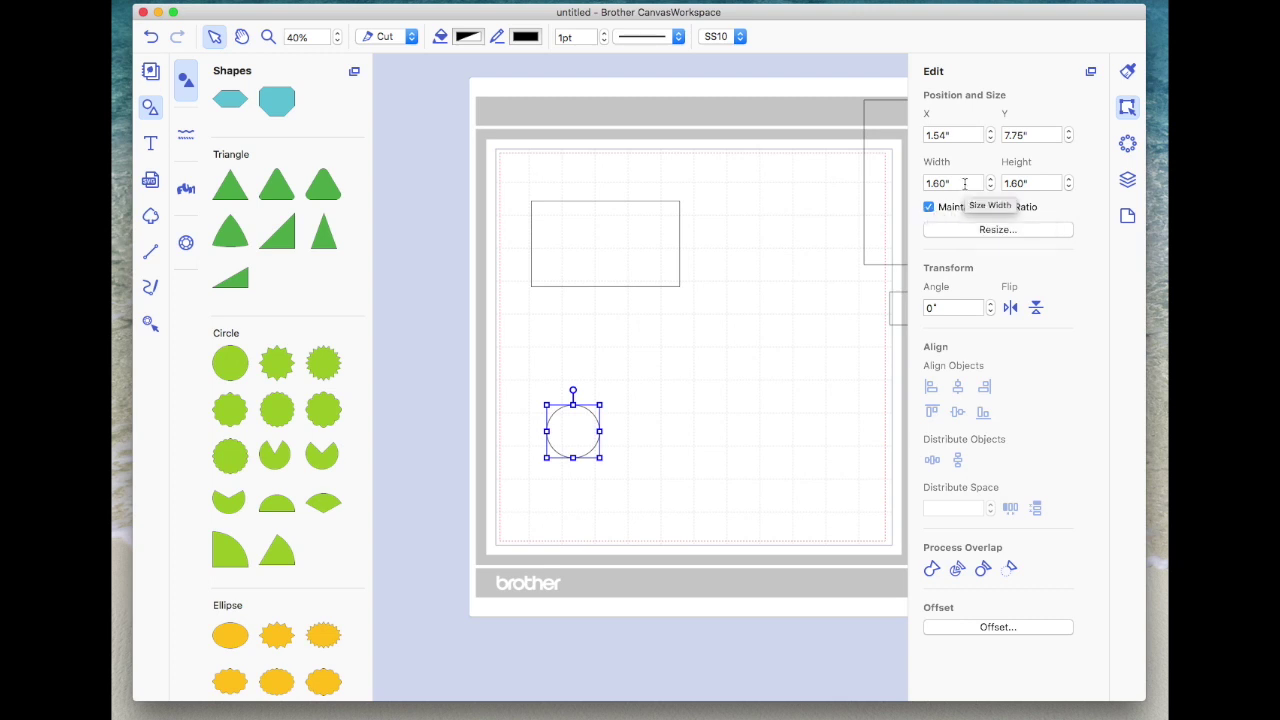
left_click_drag(964, 183, 909, 183)
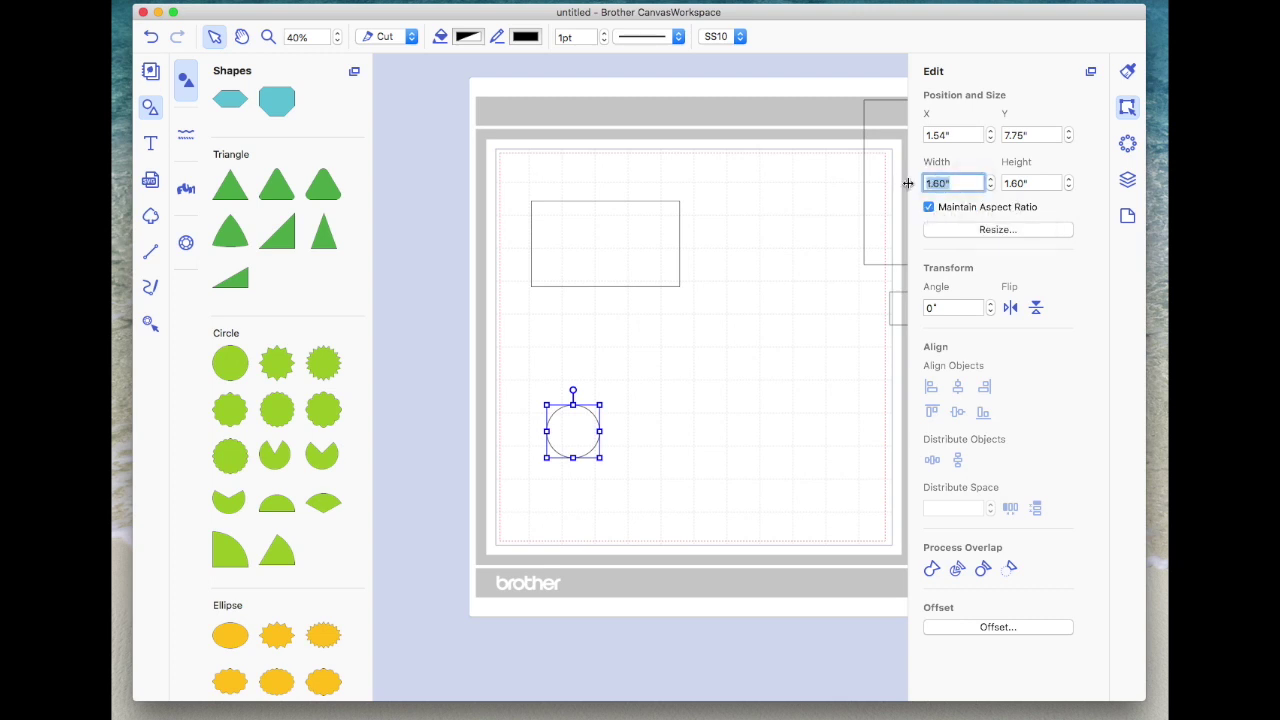
type("1")
key("Return")
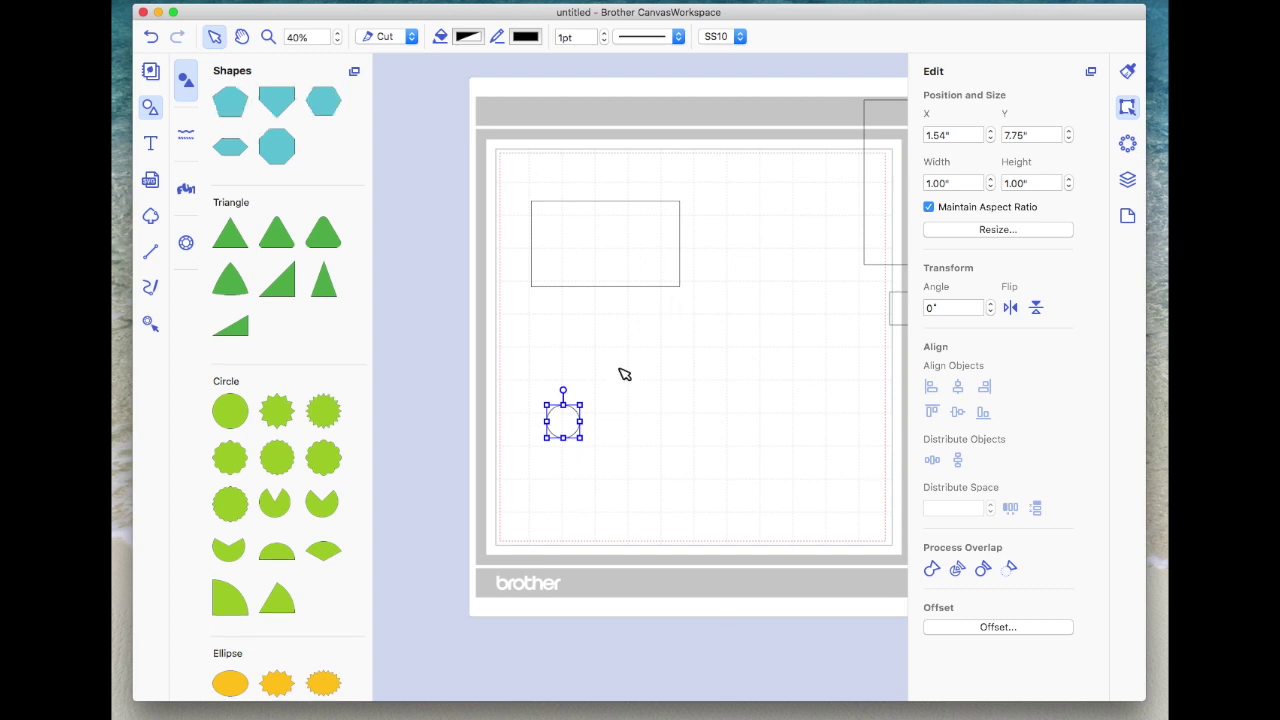
Duplicate the 1 inch circle and move the copy across the mat to about X 9.89, Y 7.41 inches.
right_click(567, 422)
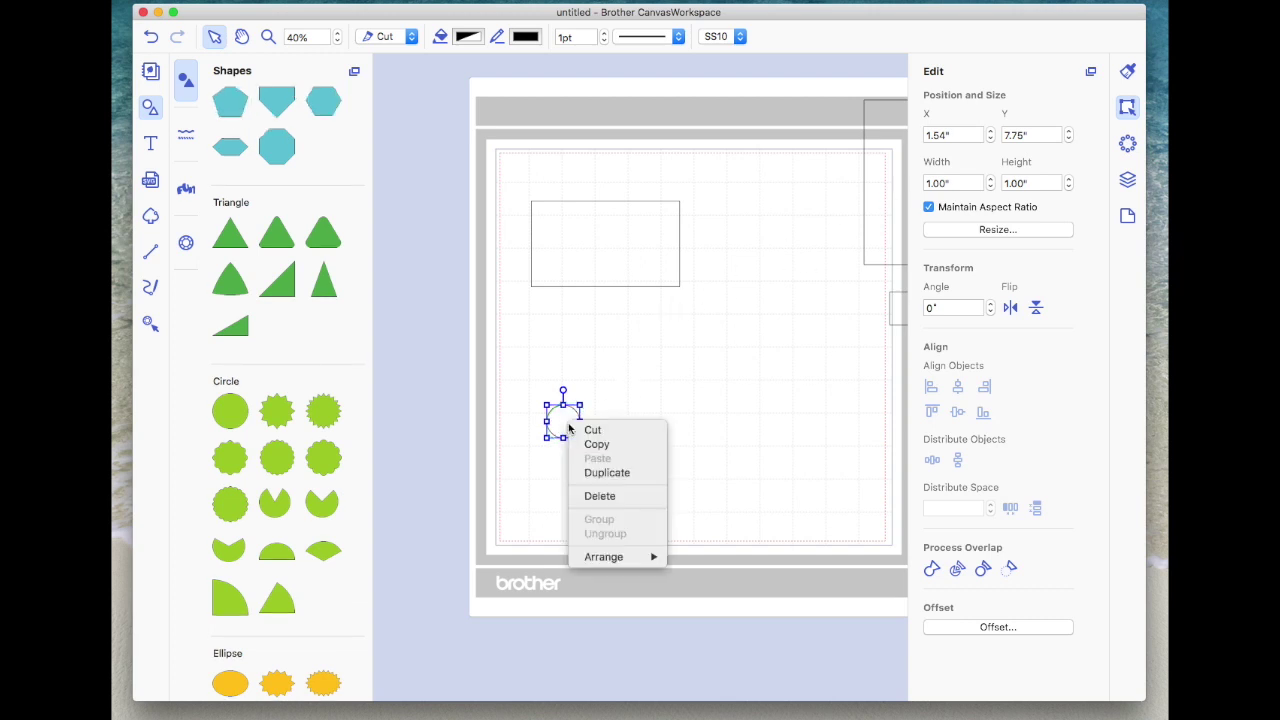
left_click(642, 477)
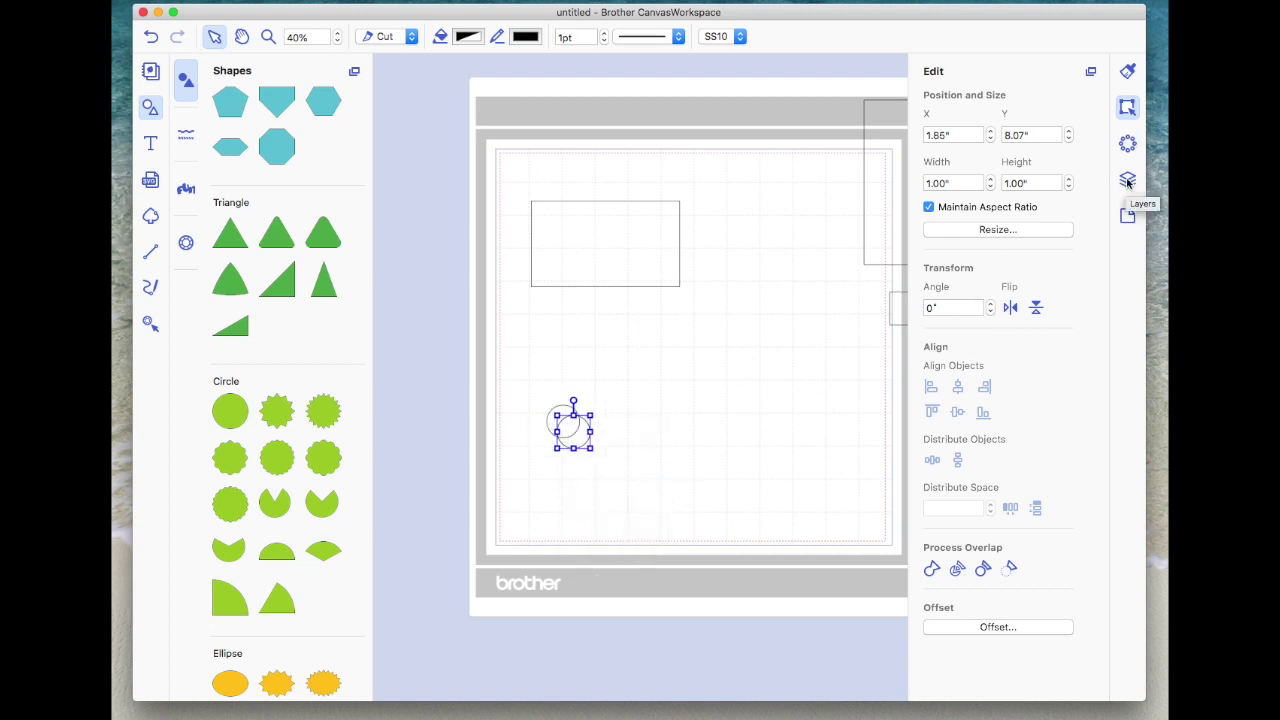
left_click_drag(574, 430, 843, 410)
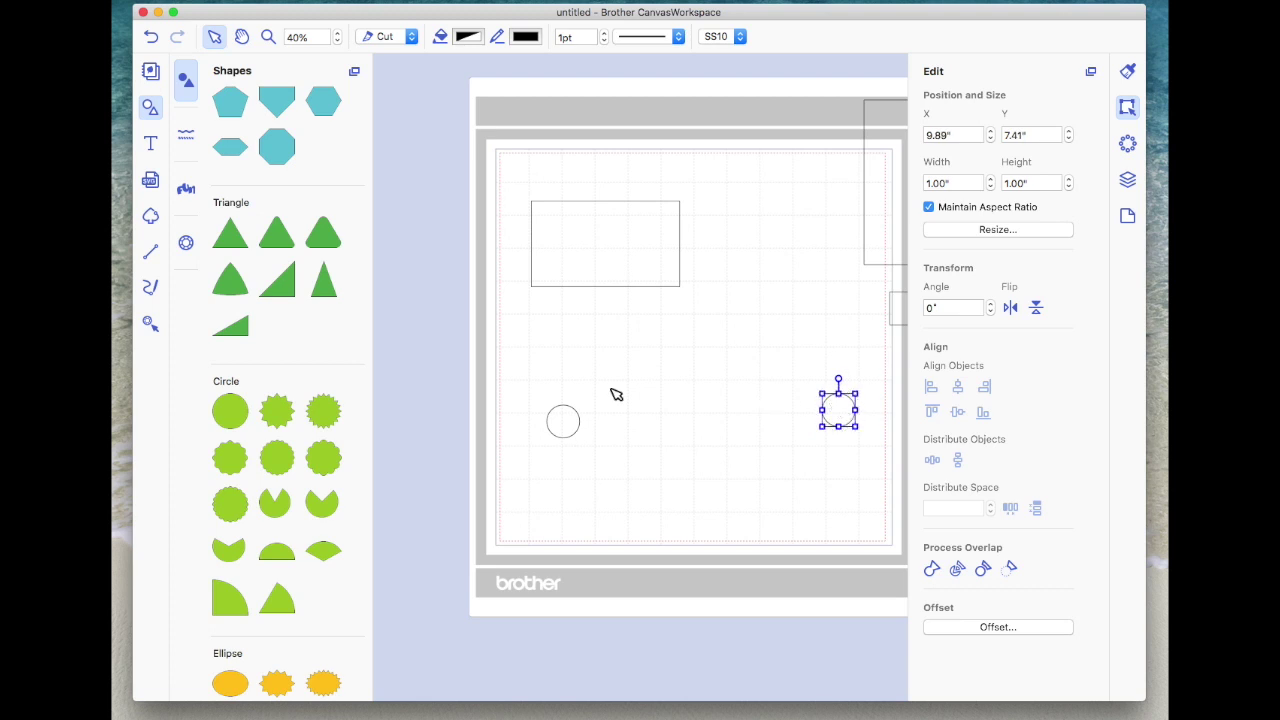
Add a thin plain rectangle about 3.94 inches wide by 0.08 inch high and place it across the middle of the original circle.
scroll(324, 318, "up", 10)
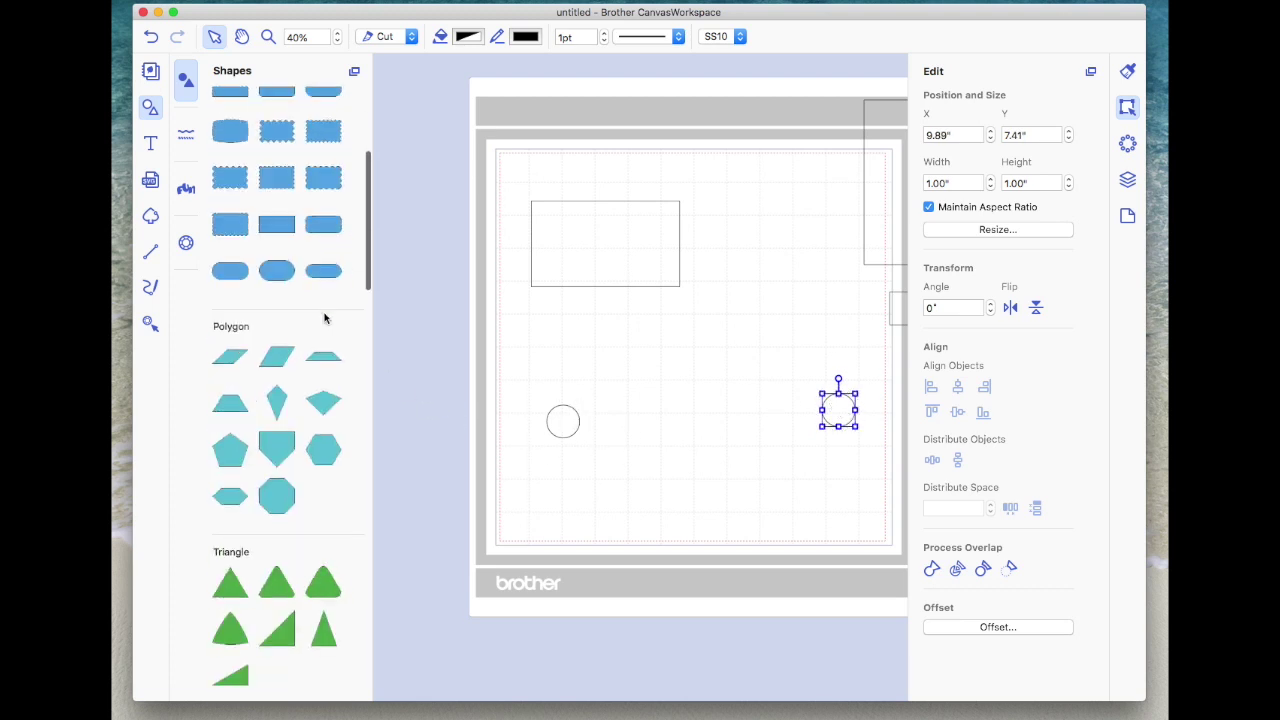
left_click_drag(277, 385, 594, 377)
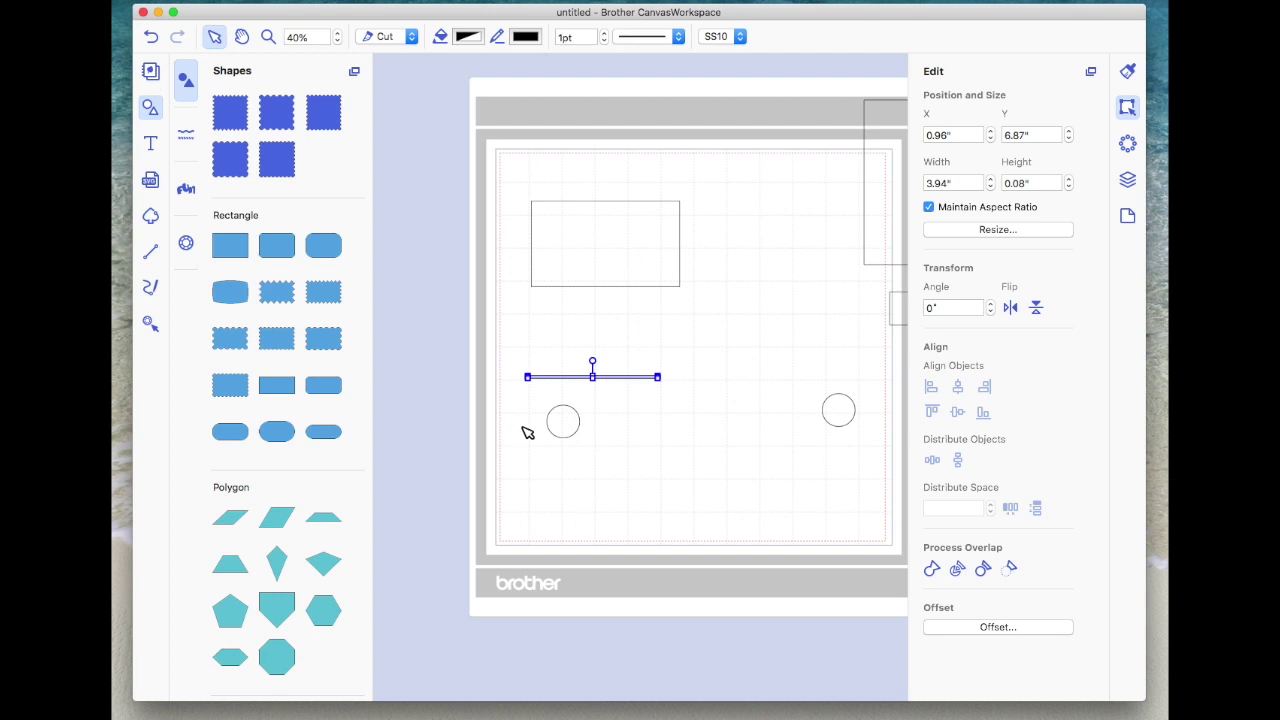
mouse_move(623, 377)
left_mouse_down()
mouse_move(600, 394)
mouse_move(597, 421)
left_mouse_up()
Select the original circle and the thin rectangle together and align their centers horizontally and vertically.
mouse_move(639, 461)
left_mouse_down()
mouse_move(577, 446)
mouse_move(484, 384)
left_mouse_up()
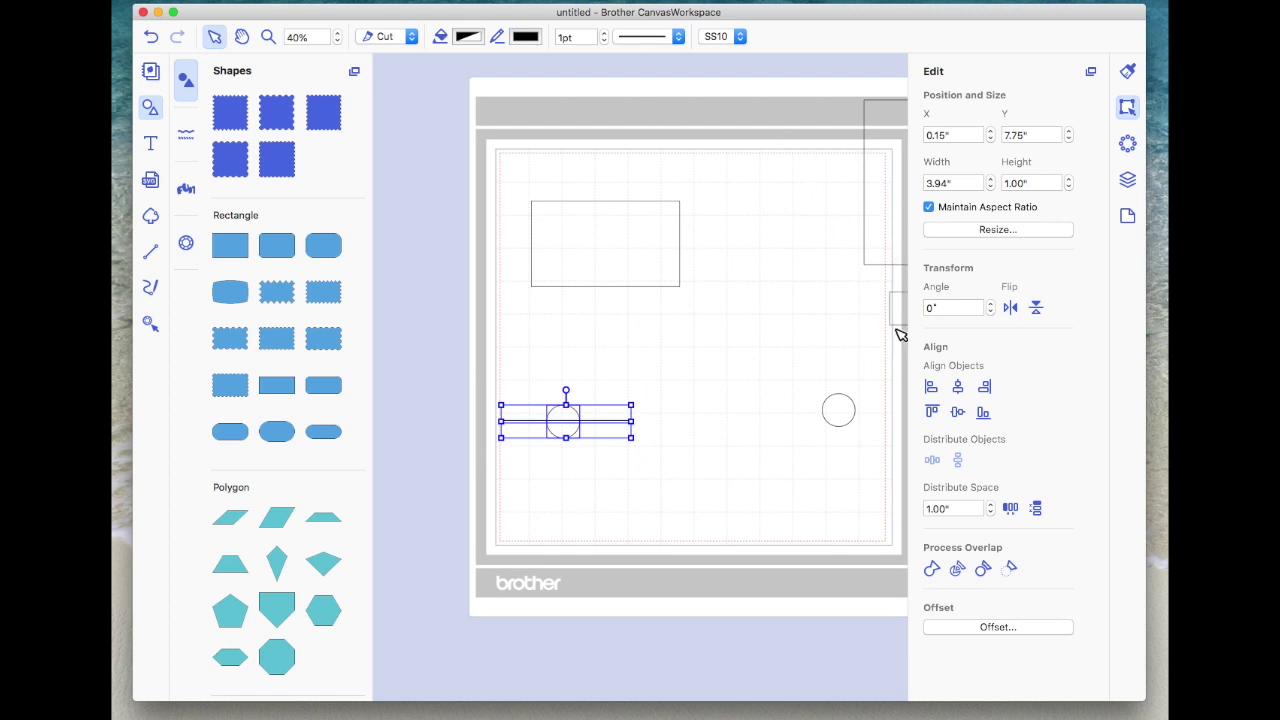
left_click(959, 388)
left_click(958, 411)
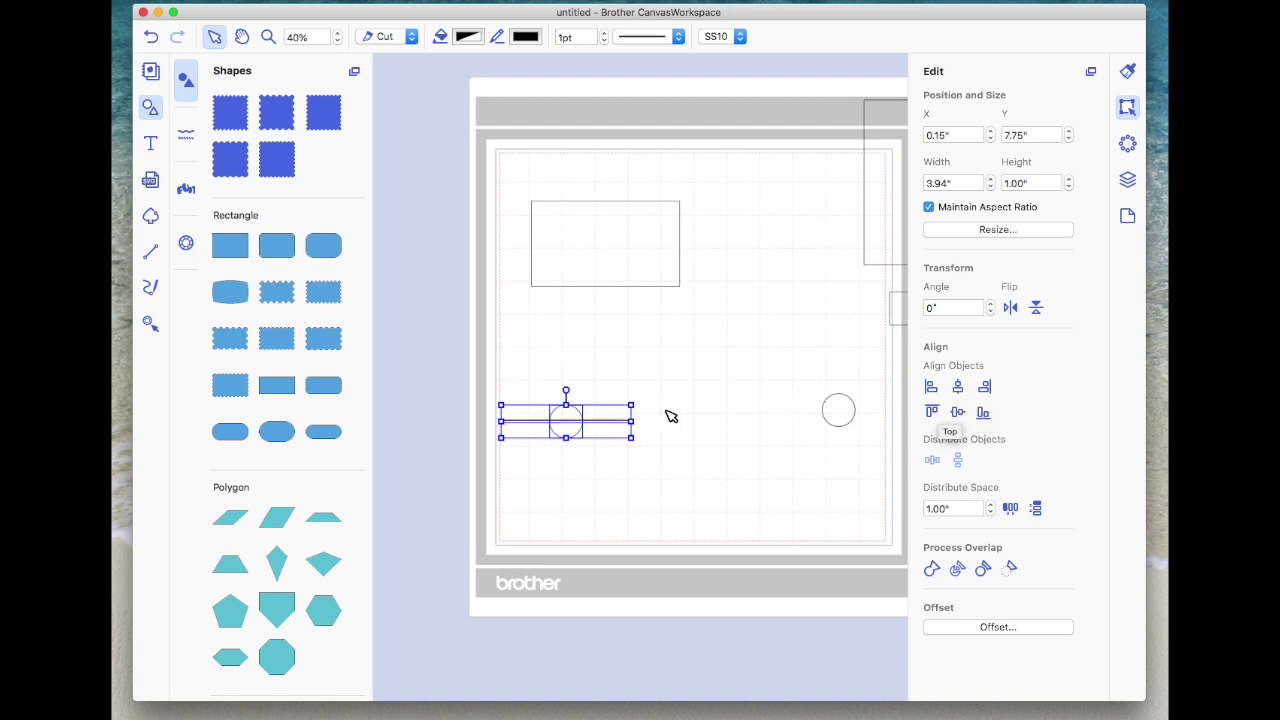
Subtract the thin rectangle from the circle with Process Overlap and move the split circle to about X 2.58, Y 6.72 inches.
left_click(1010, 568)
left_click(683, 371)
left_click_drag(572, 432, 603, 397)
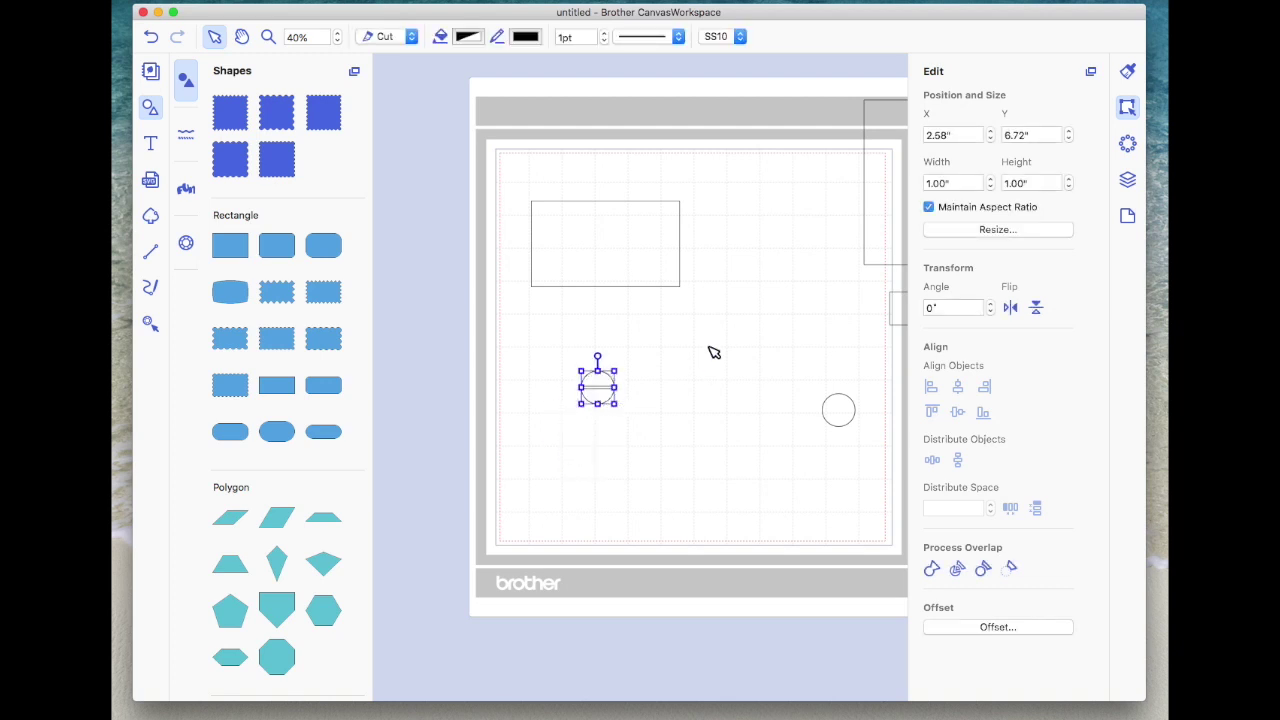
Separate the split circle into two halves with Process Overlap and delete the lower half.
left_click_drag(623, 391, 584, 383)
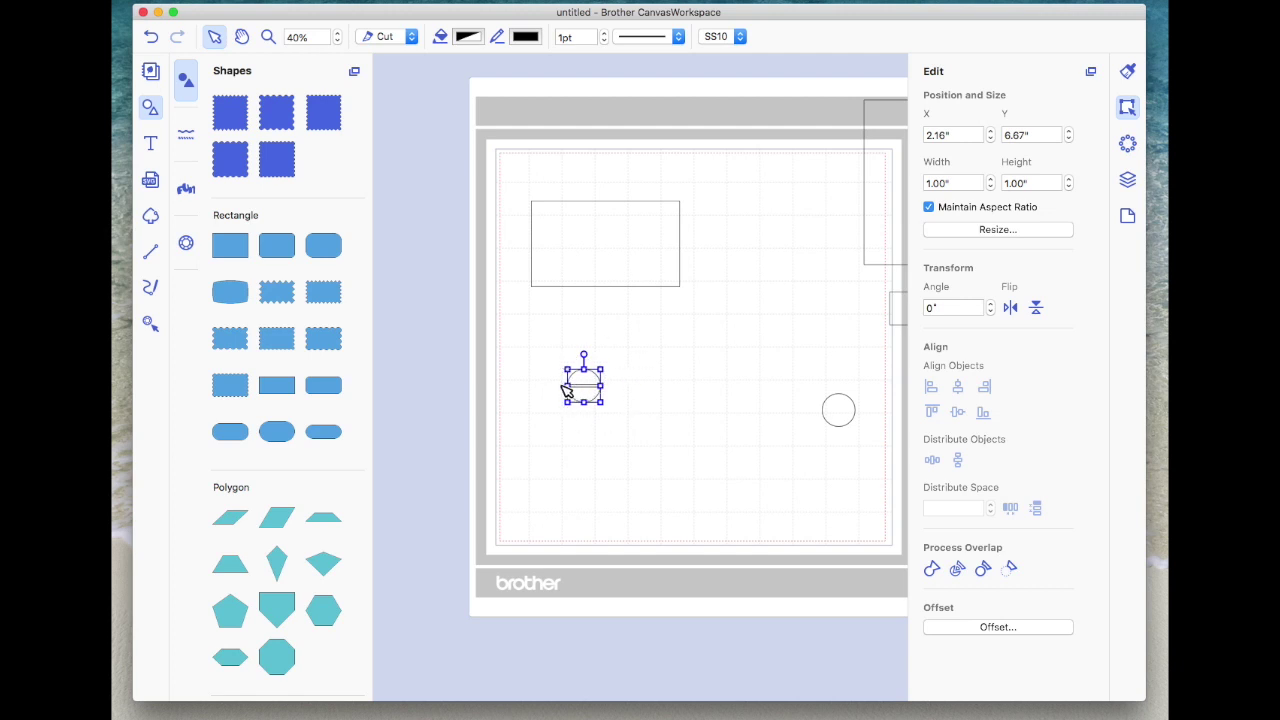
left_click(956, 570)
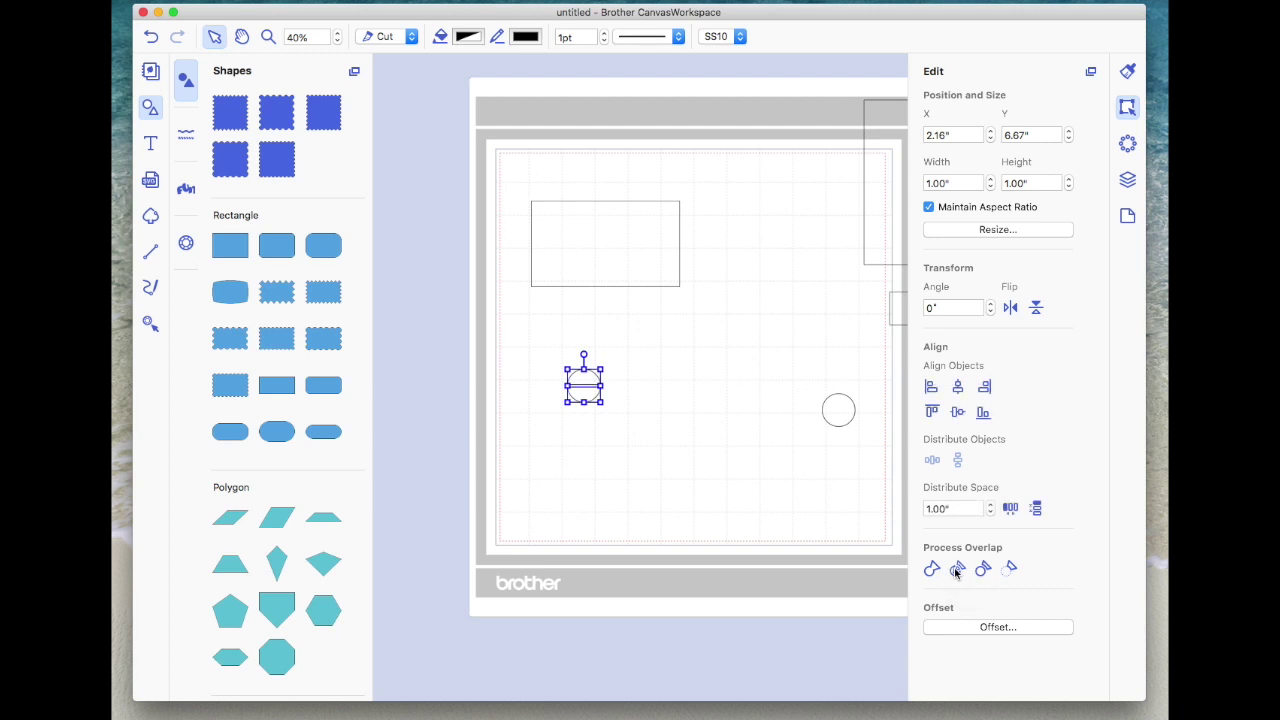
left_click(650, 373)
left_click_drag(584, 392, 583, 435)
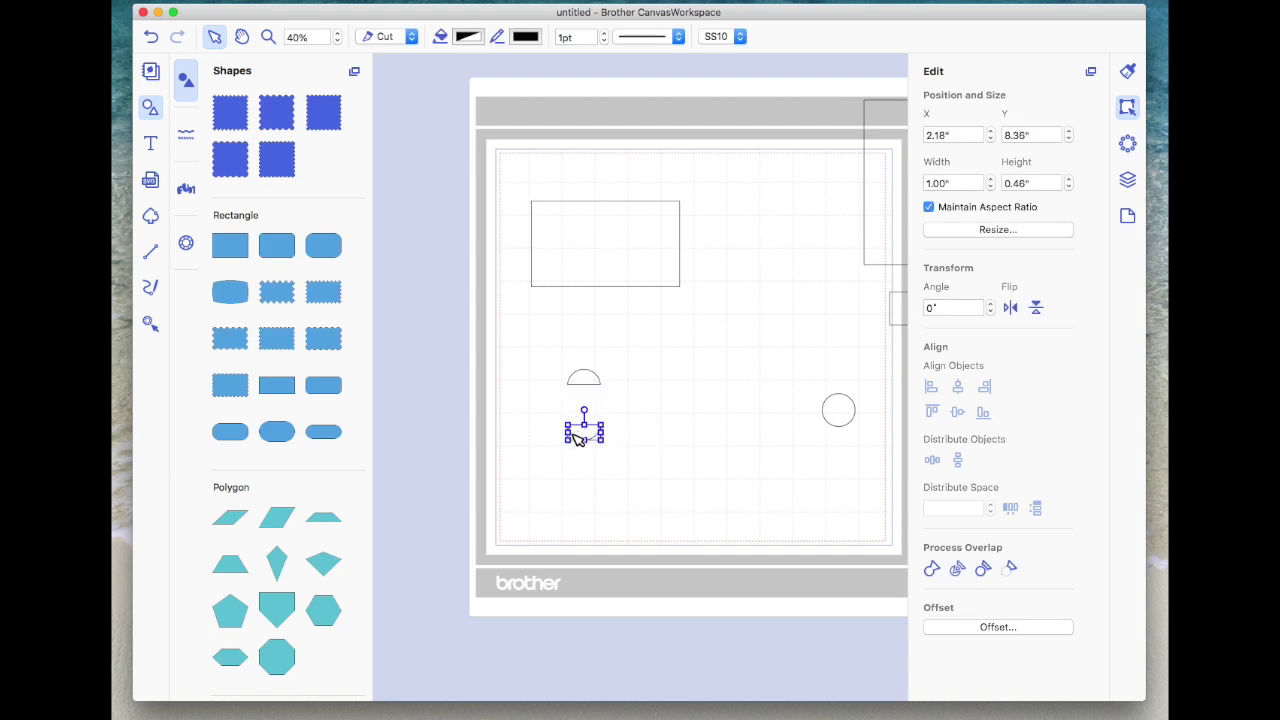
key("Delete")
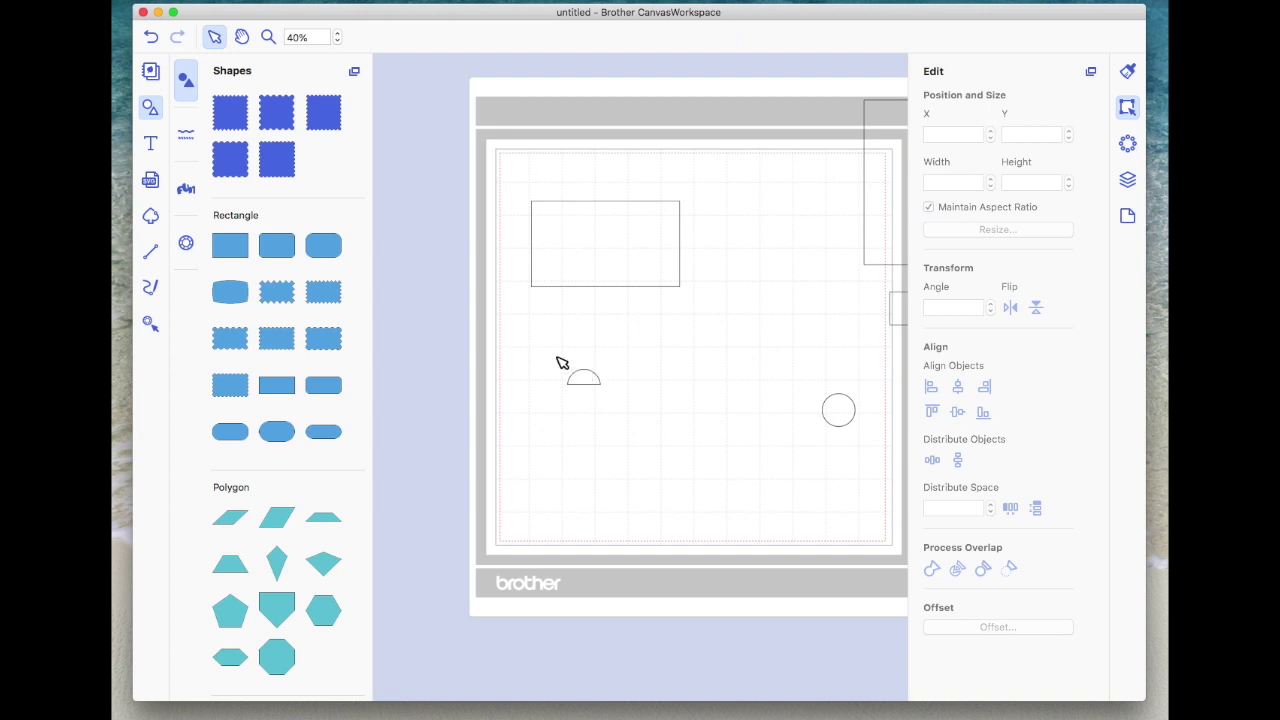
Edit the remaining half circle's points and open its path to remove the straight base, leaving only the arc.
left_click(268, 37)
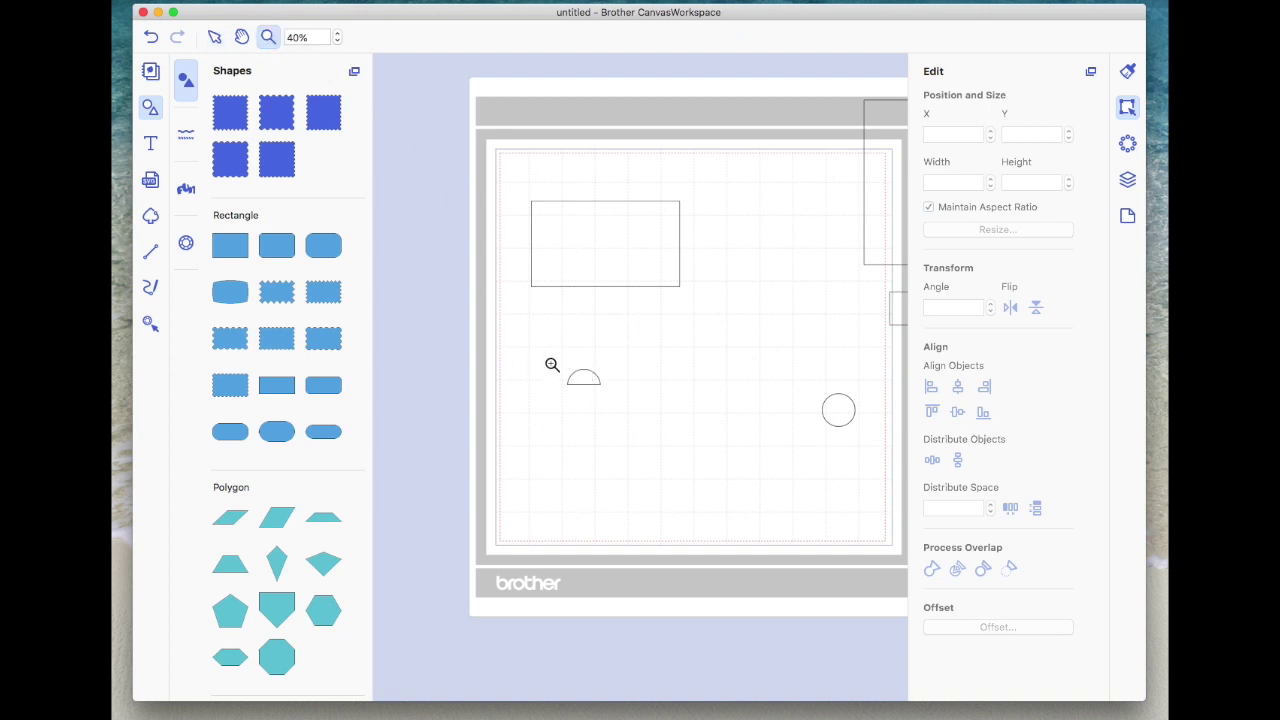
left_click_drag(555, 358, 612, 403)
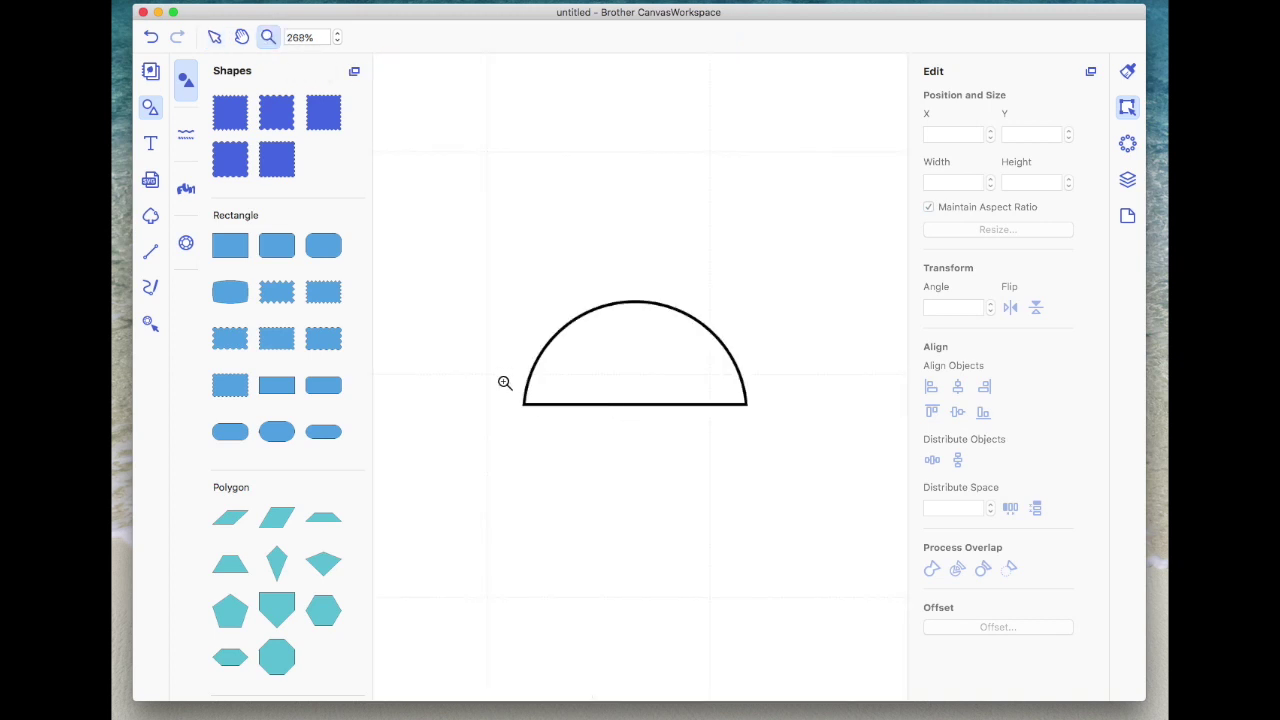
left_click(214, 37)
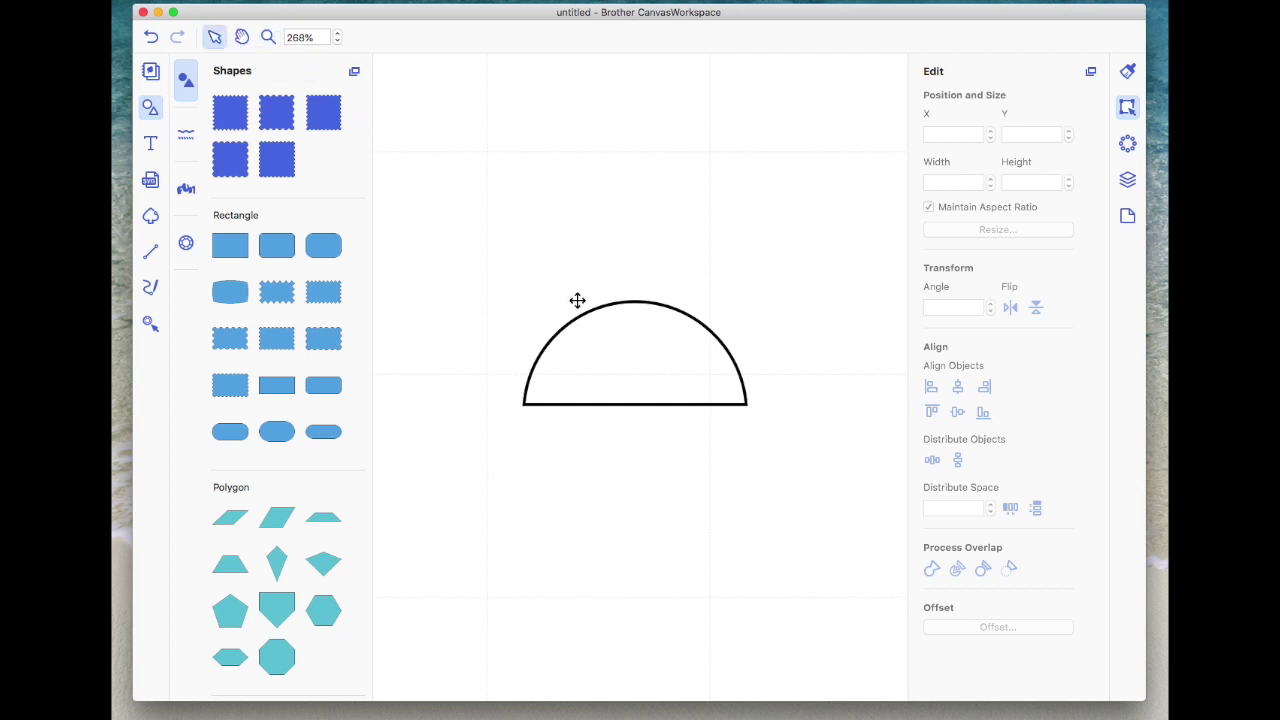
left_click(616, 347)
double_click(616, 347)
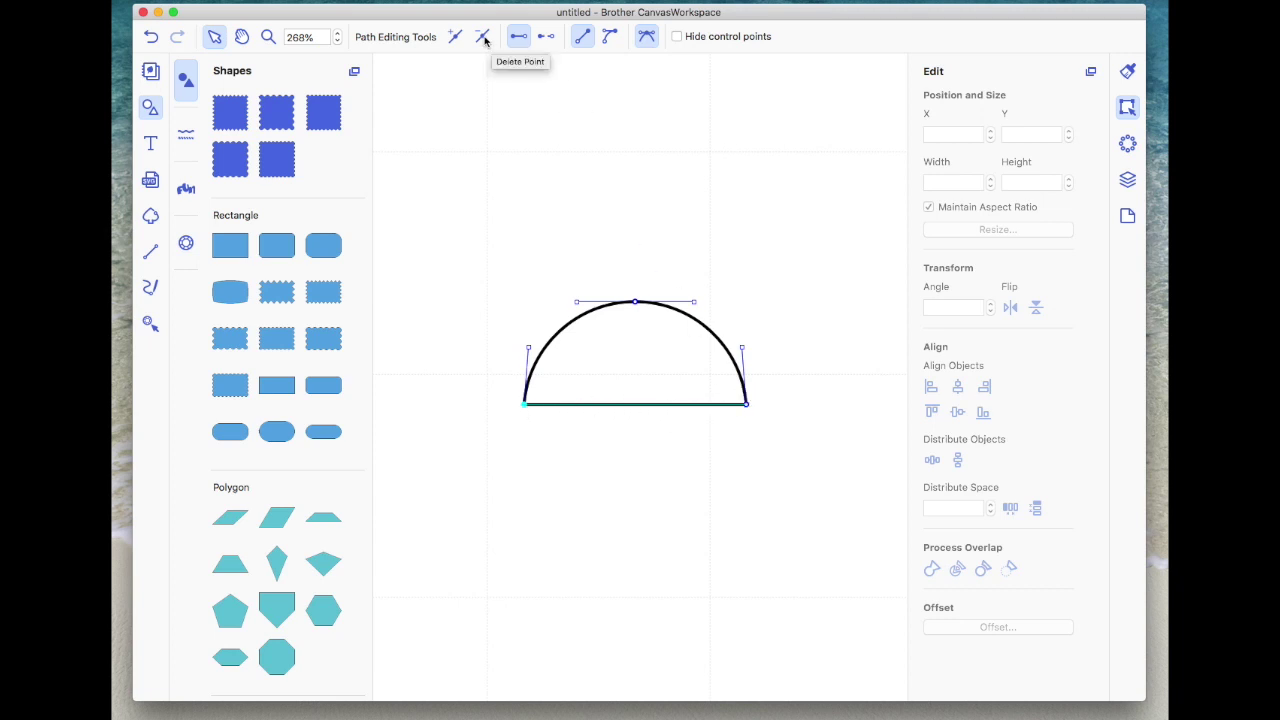
left_click(546, 37)
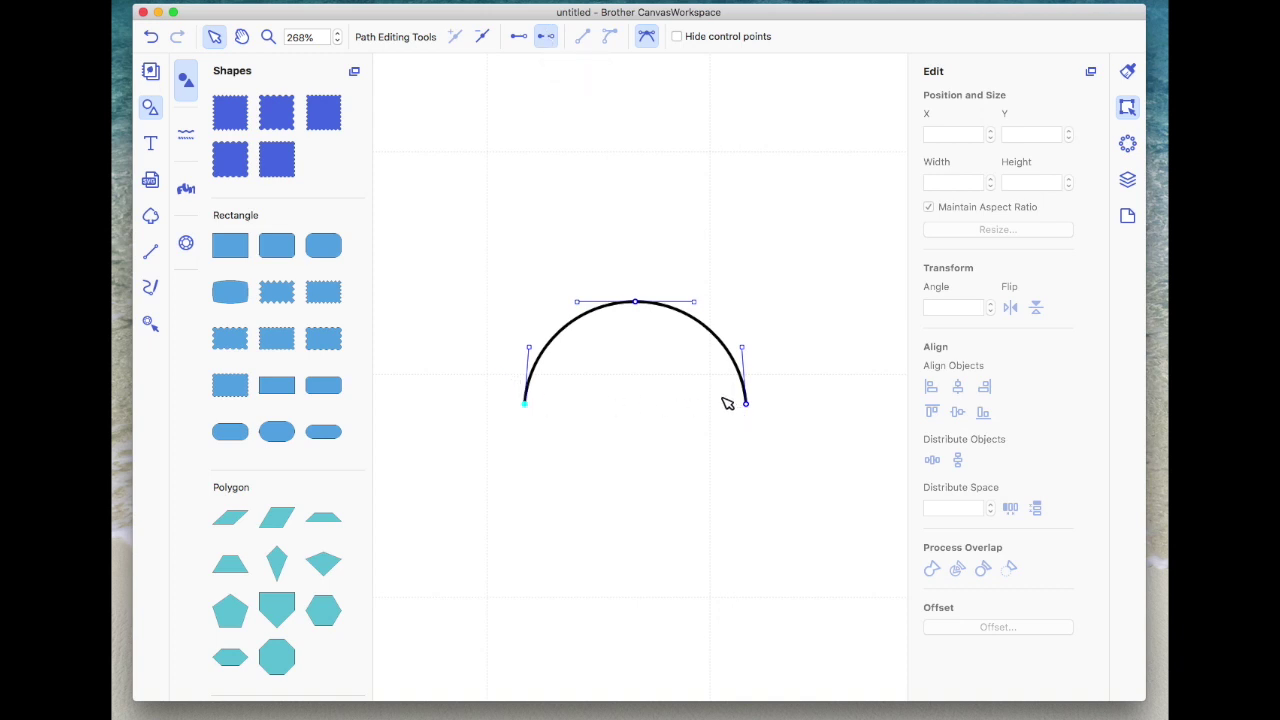
Position the 4.50 by 2.60 inch rectangle at X 0, Y 0 on the mat.
left_click(337, 41)
left_click(337, 41)
left_click(337, 41)
left_click(337, 41)
left_click(337, 41)
left_click(337, 41)
left_click(337, 41)
left_click(337, 41)
left_click(337, 41)
left_click(337, 41)
left_click(337, 41)
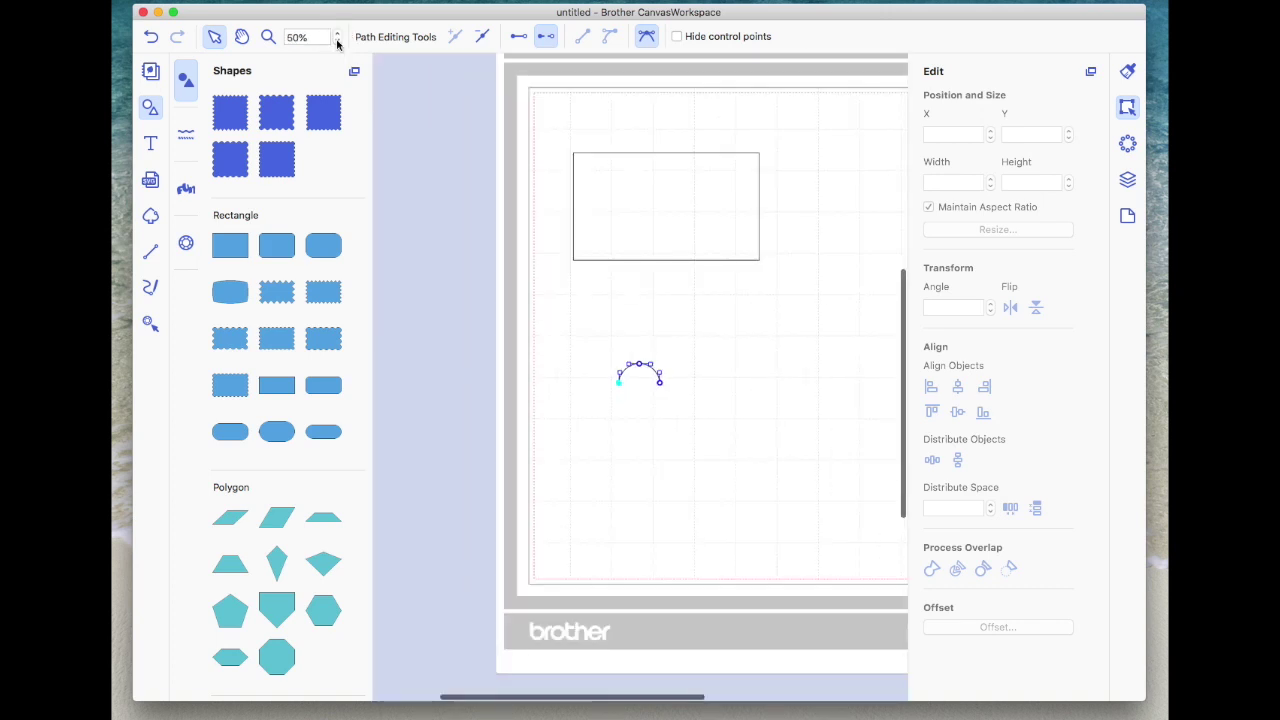
left_click(664, 204)
mouse_move(562, 129)
left_mouse_down()
mouse_move(737, 223)
mouse_move(766, 262)
left_mouse_up()
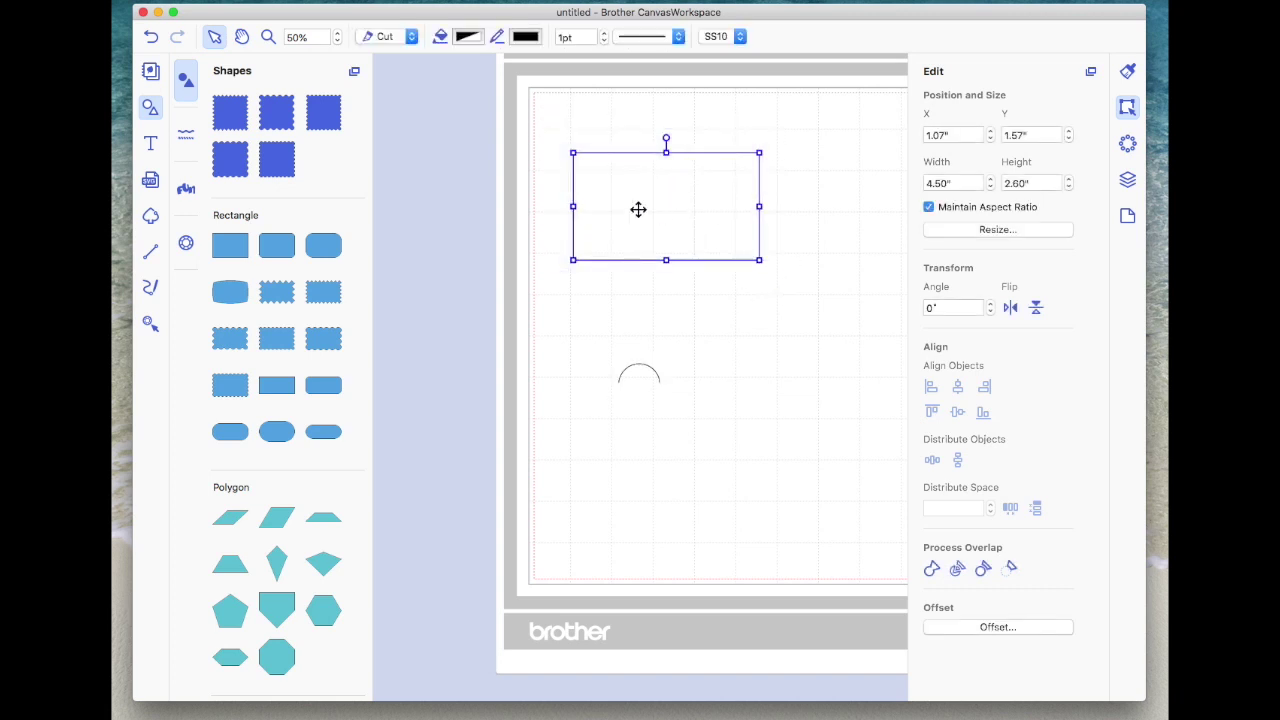
left_click(972, 134)
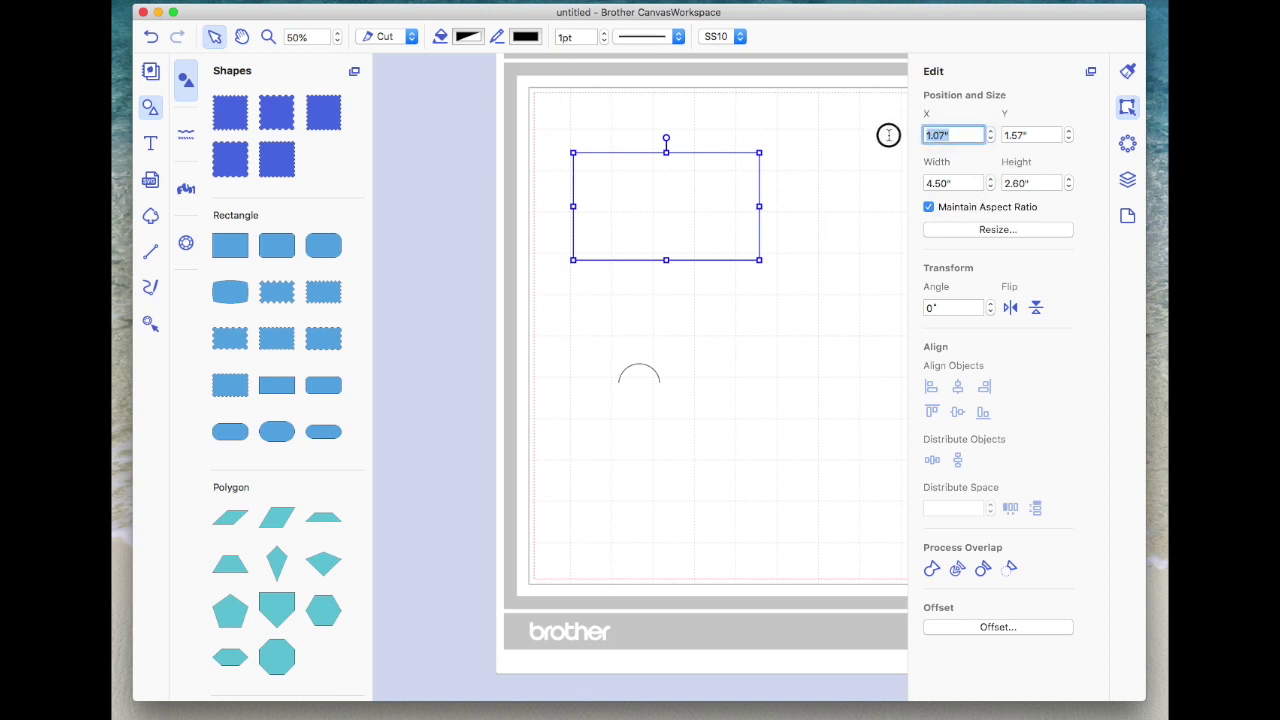
type("0")
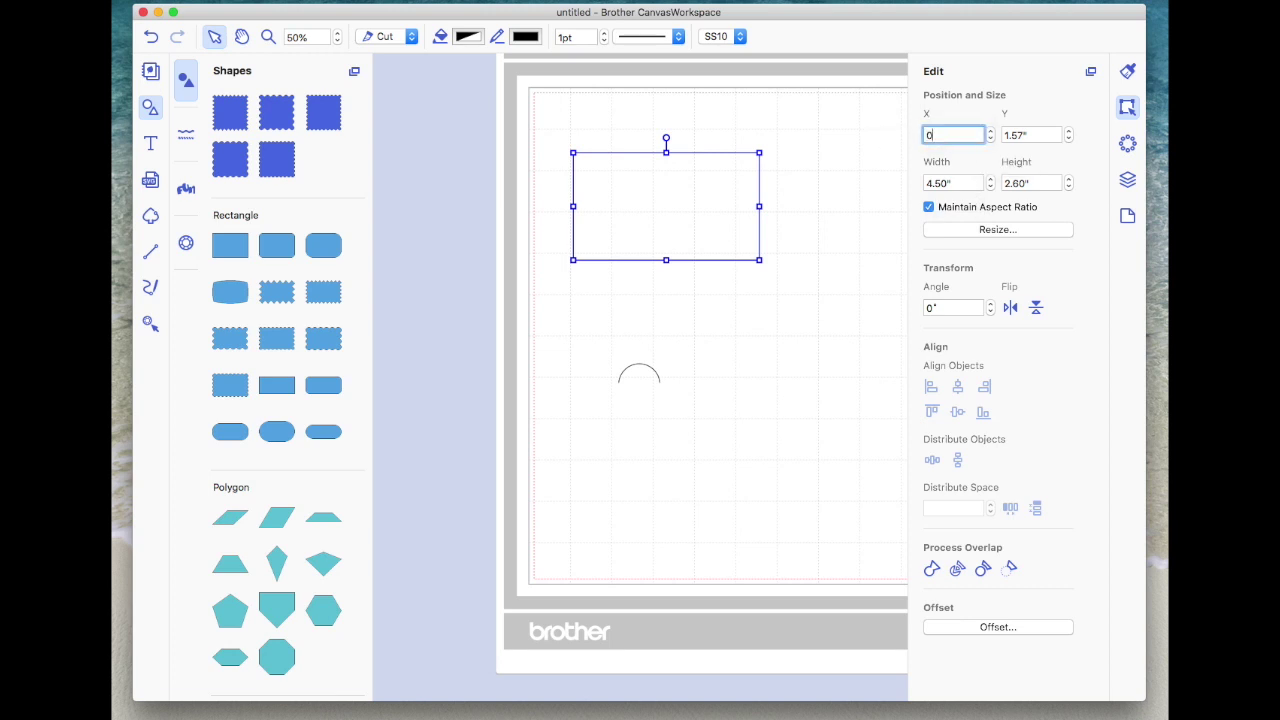
left_click(1030, 134)
type("0")
key("Return")
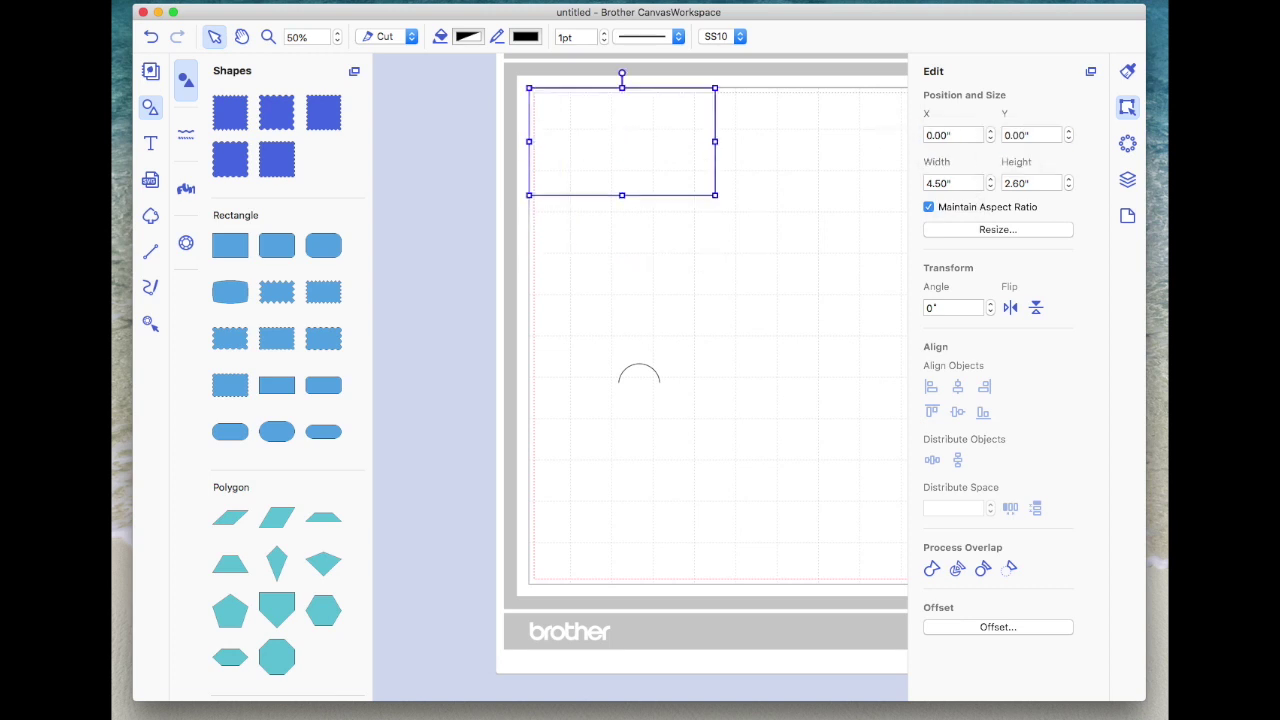
Move the arc inside the rectangle near its lower edge and align their centers horizontally.
left_click_drag(716, 405, 577, 332)
left_click_drag(645, 370, 636, 176)
left_click_drag(631, 177, 634, 176)
left_click_drag(771, 245, 465, 99)
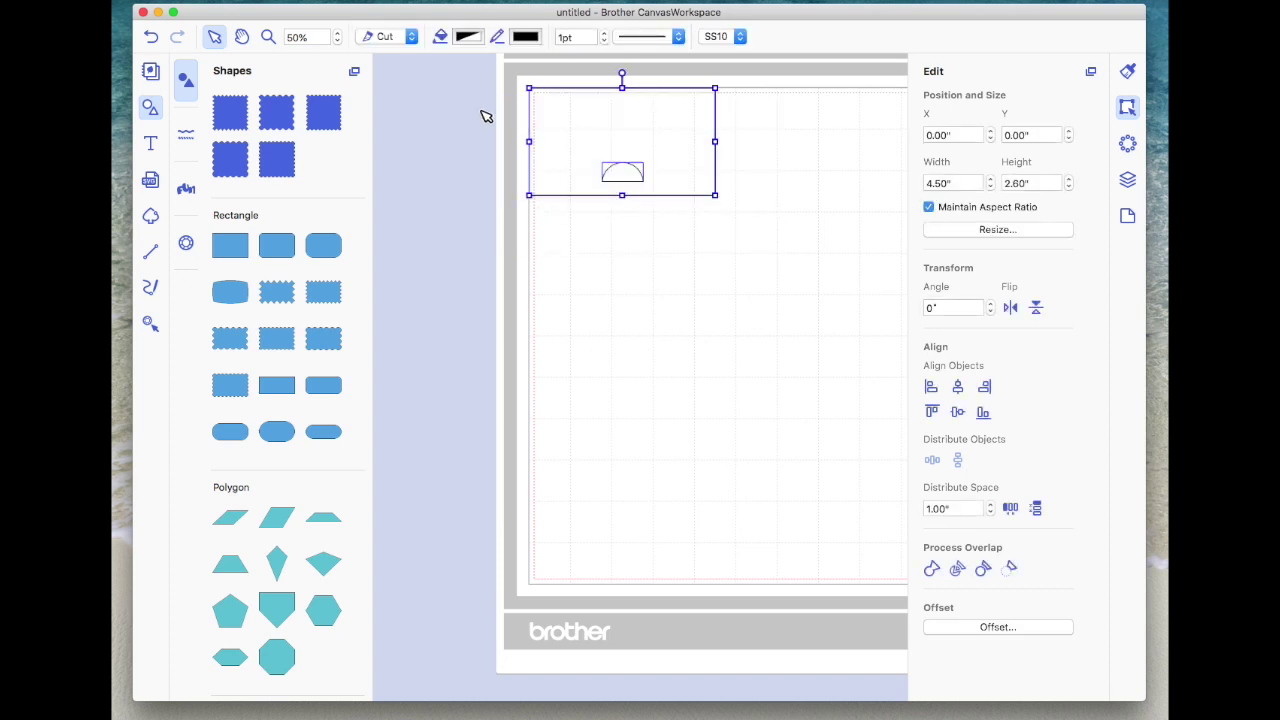
left_click(958, 389)
left_click(637, 160)
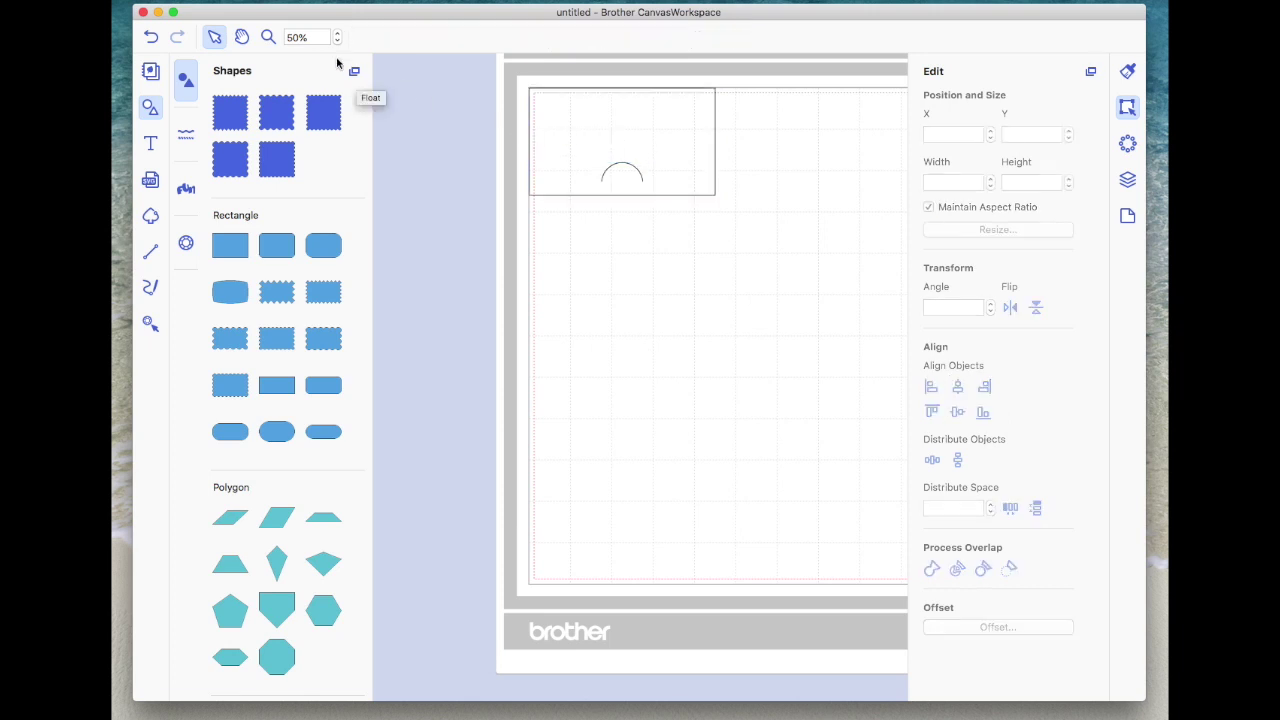
Adjust the arc slightly toward the rectangle's lower edge and group the arc with the rectangle.
left_click(268, 37)
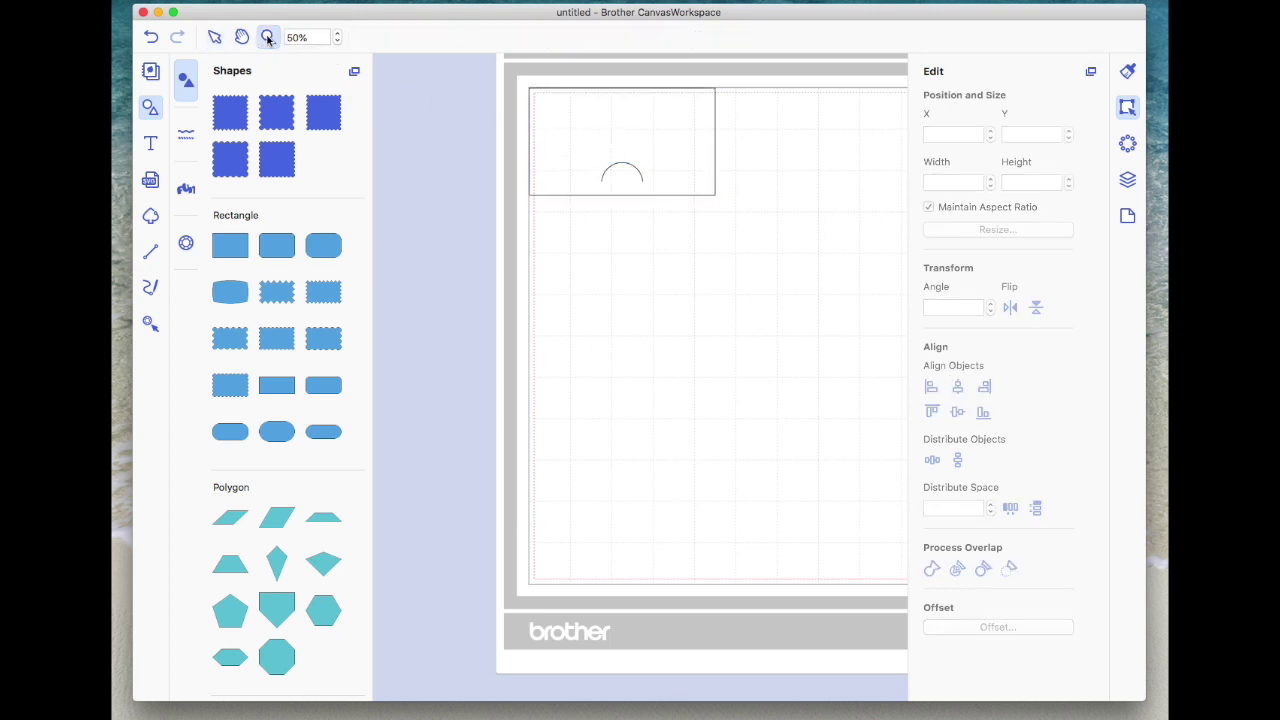
left_click_drag(523, 81, 738, 204)
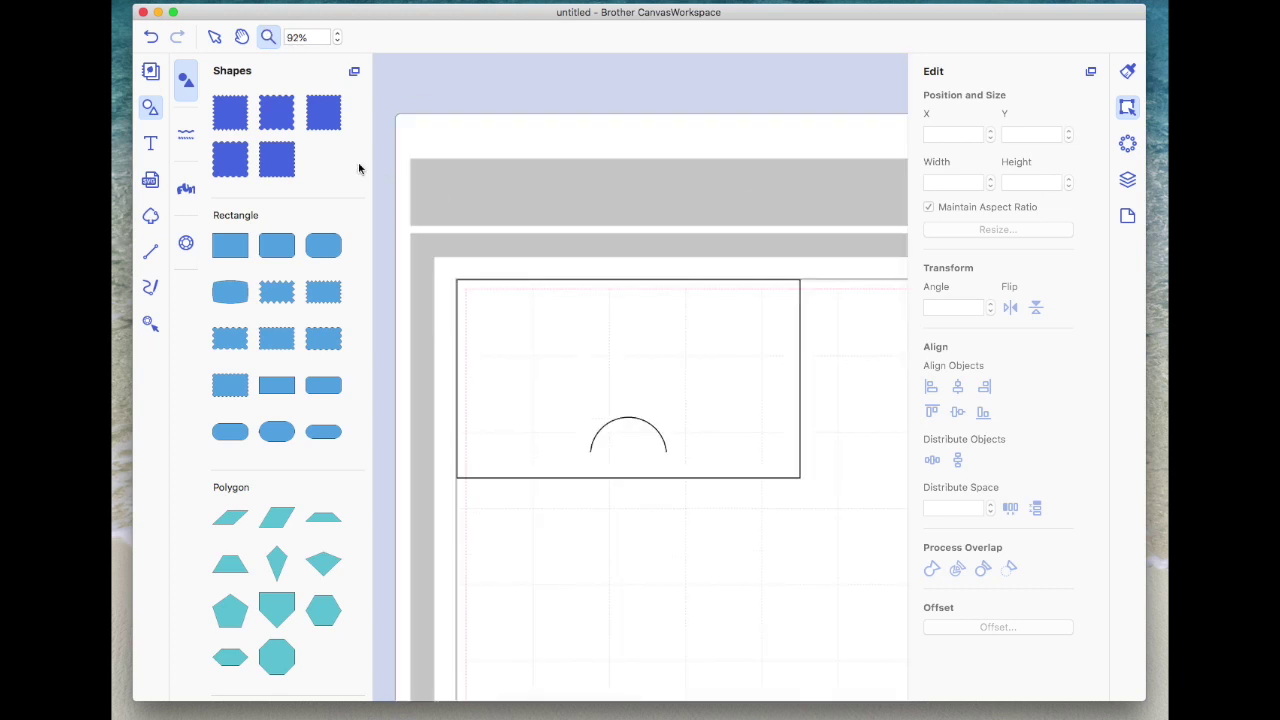
left_click(214, 37)
left_click(654, 436)
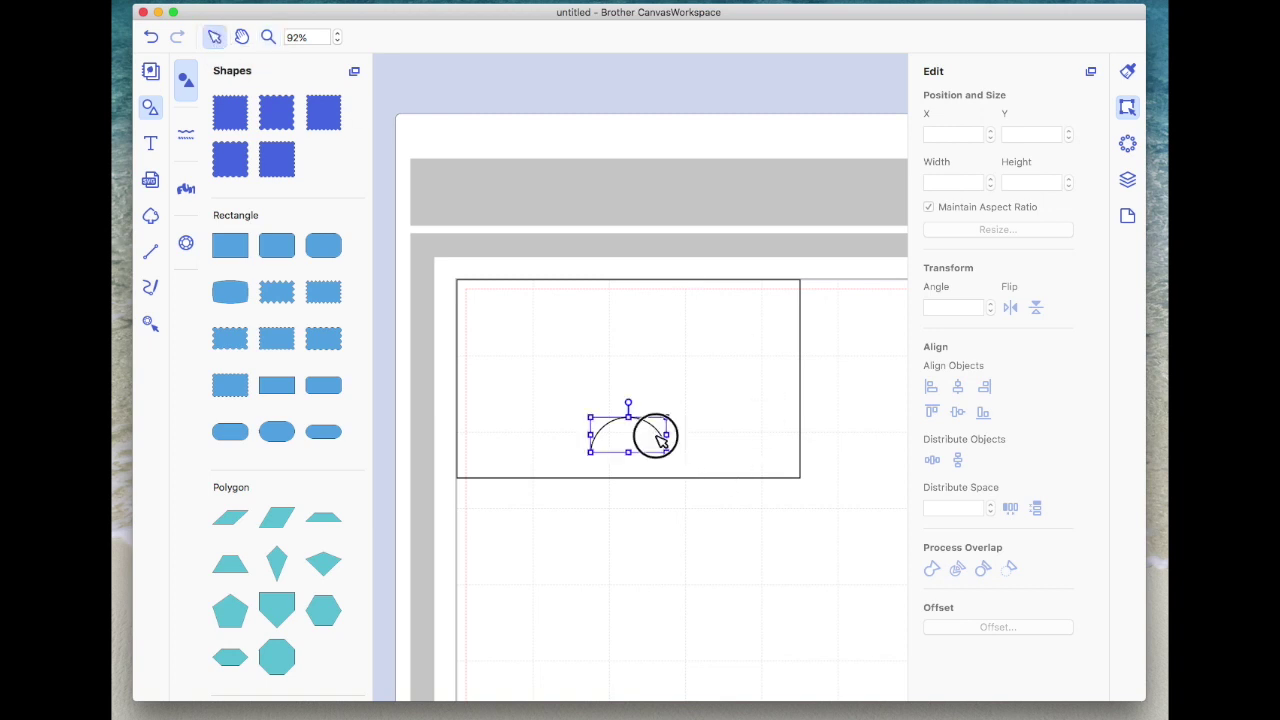
scroll(645, 448, "right", 1)
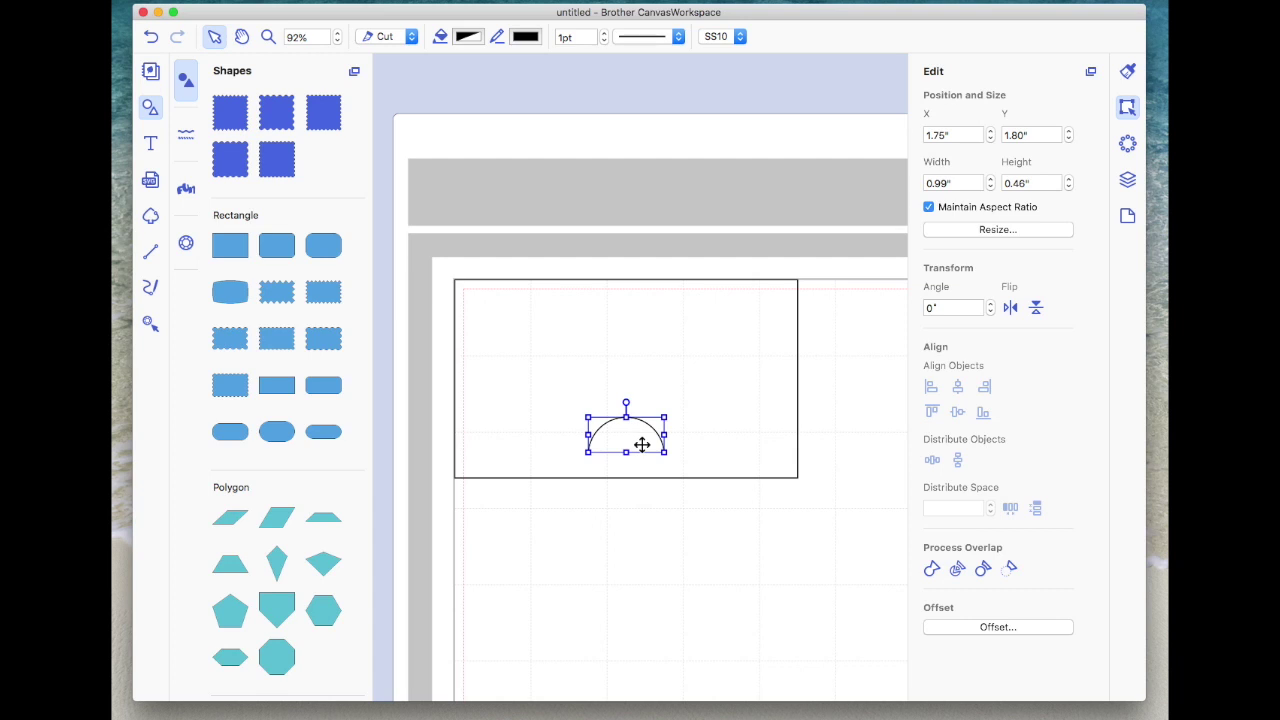
left_click(737, 428)
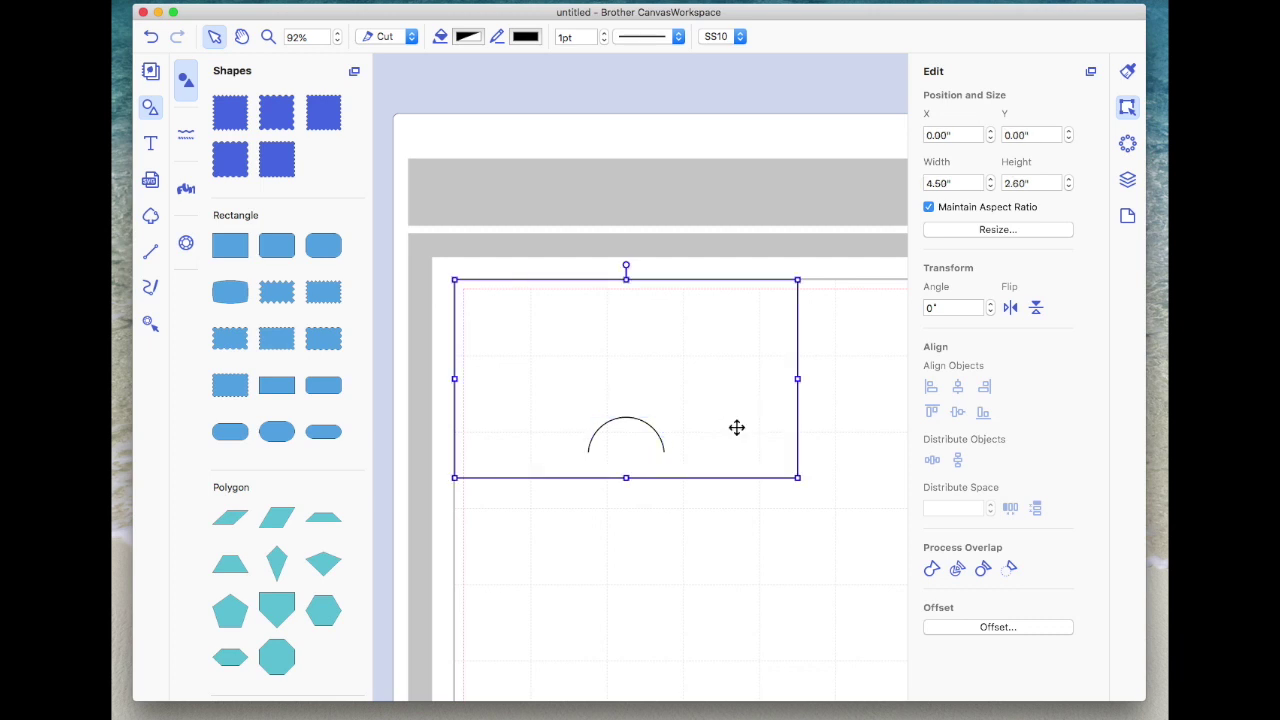
left_click(723, 509)
left_click_drag(846, 512, 424, 264)
right_click(592, 387)
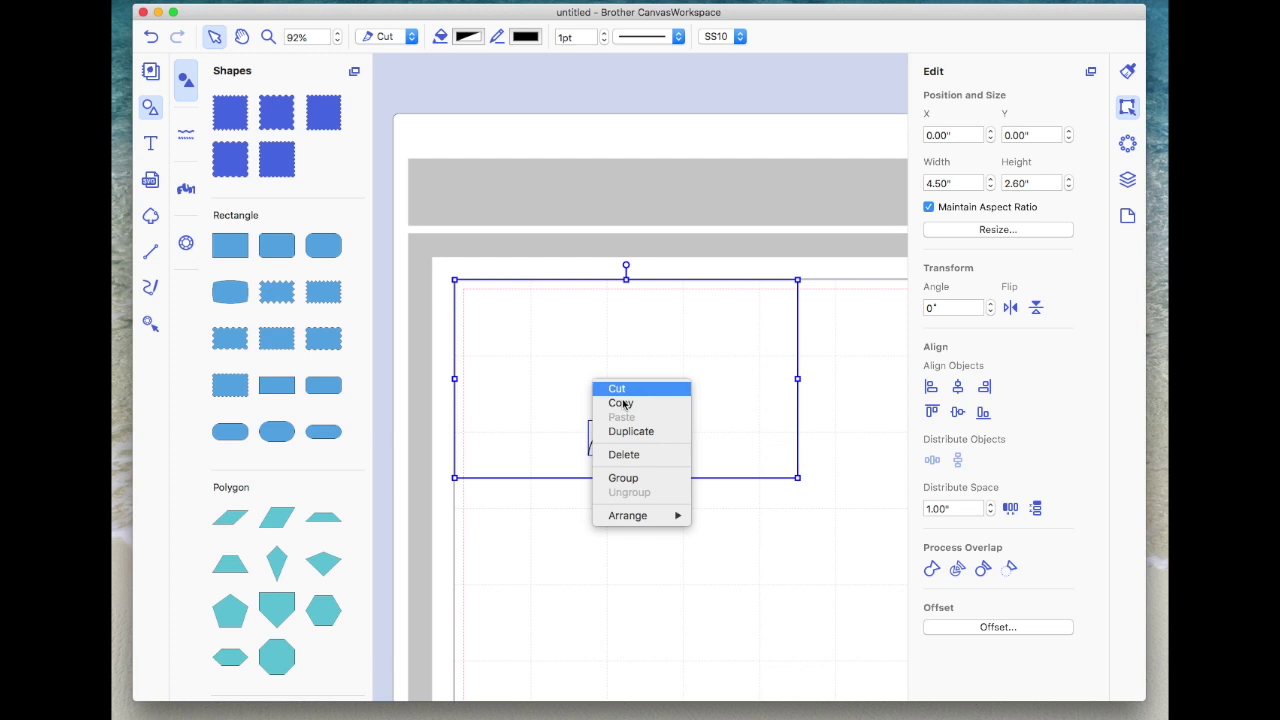
left_click(664, 480)
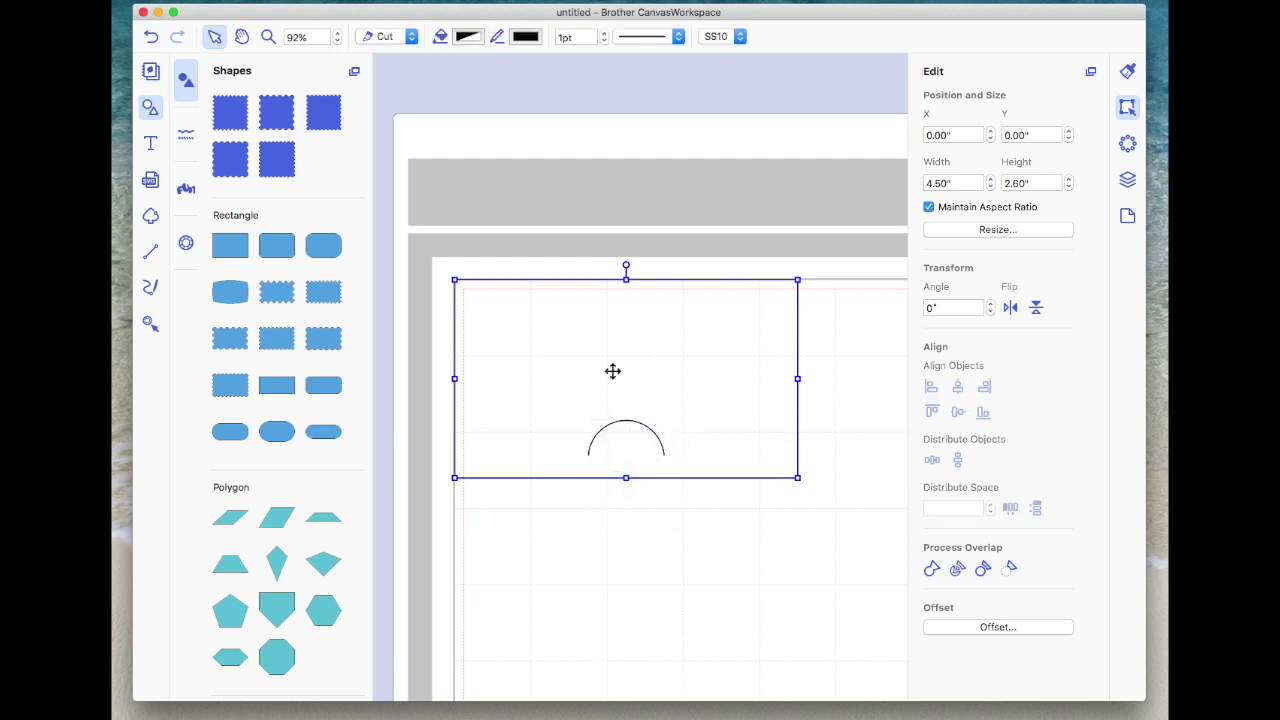
Rotate the 7 by 5 inch template 90° beside the grouped rectangle on the mat, and move the circle to about X 1.46, Y 7.71 inches.
key("super+0")
left_click_drag(848, 146, 525, 363)
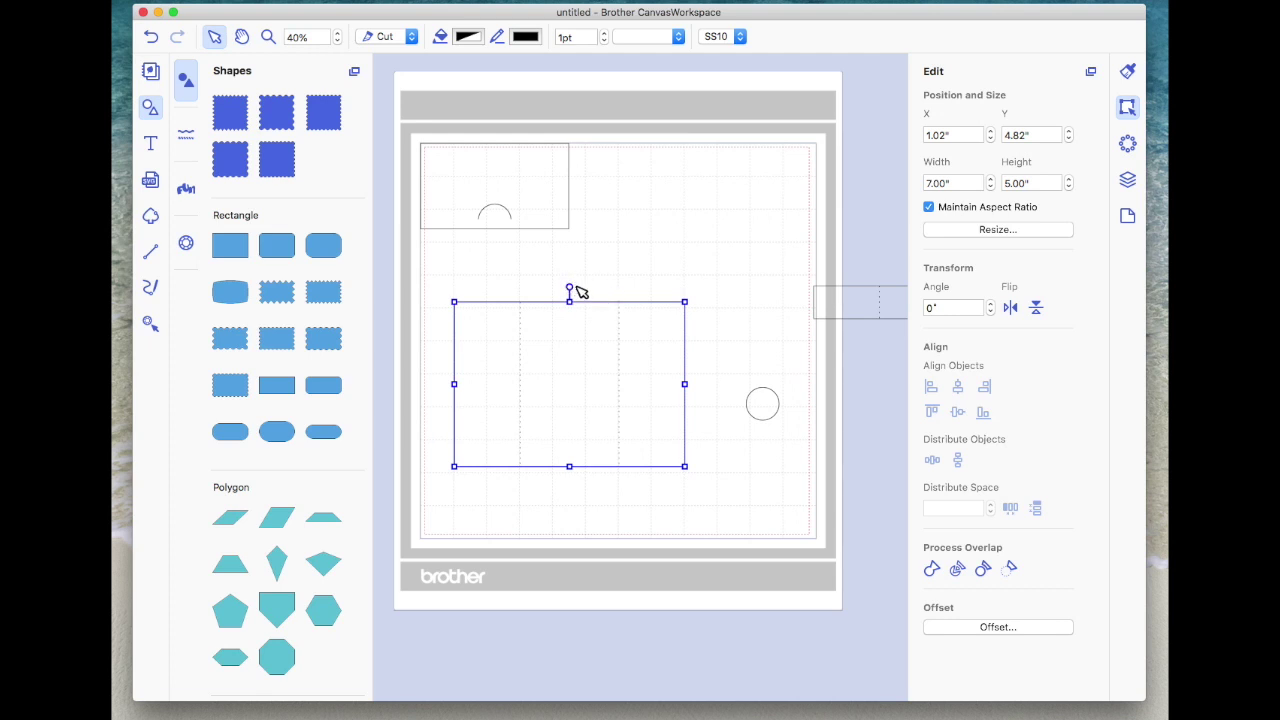
left_click_drag(567, 289, 658, 388)
left_click_drag(583, 362, 681, 246)
left_click_drag(766, 421, 487, 418)
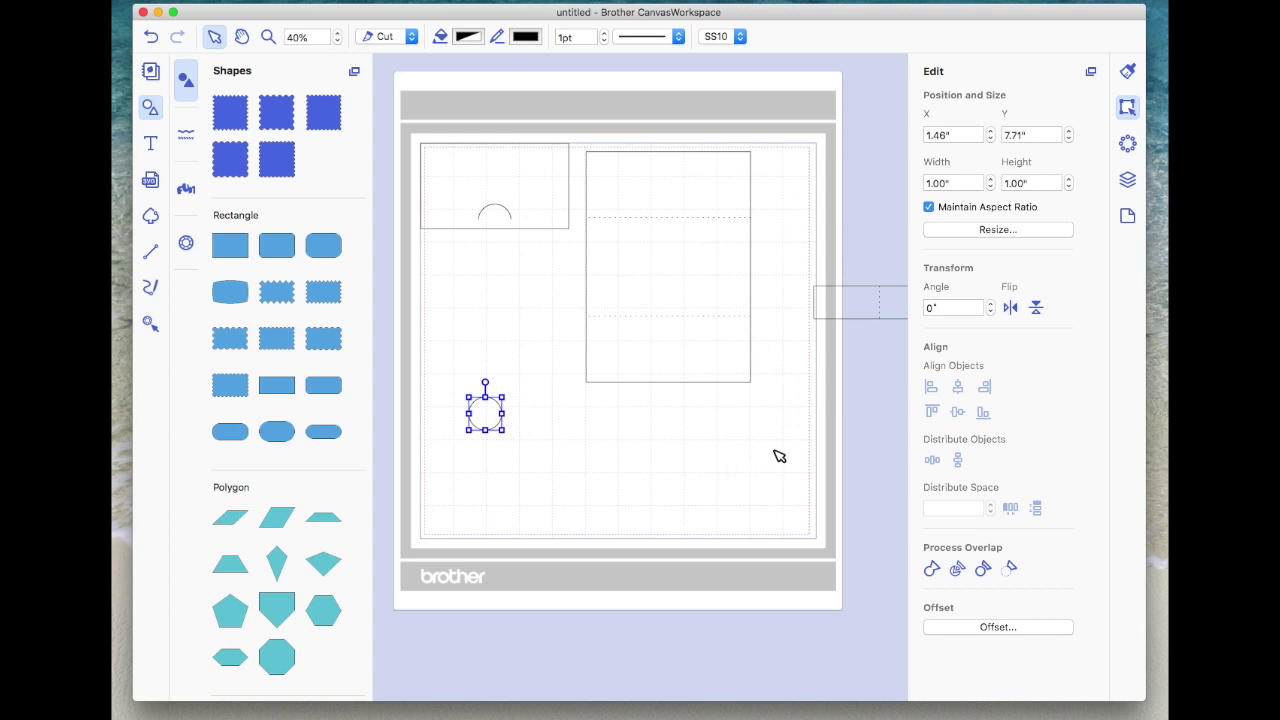
Ungroup the rotated 7 by 5 inch template into its rectangle and dashed lines.
left_click(657, 194)
right_click(658, 266)
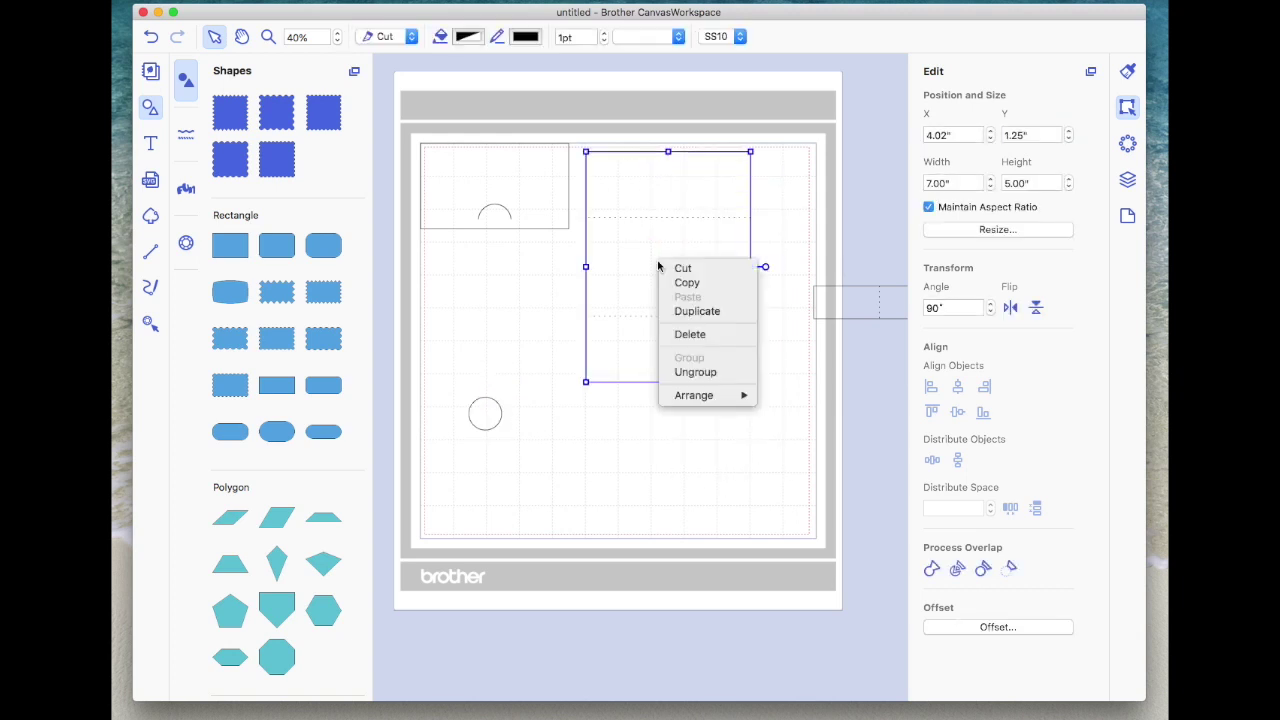
left_click(731, 370)
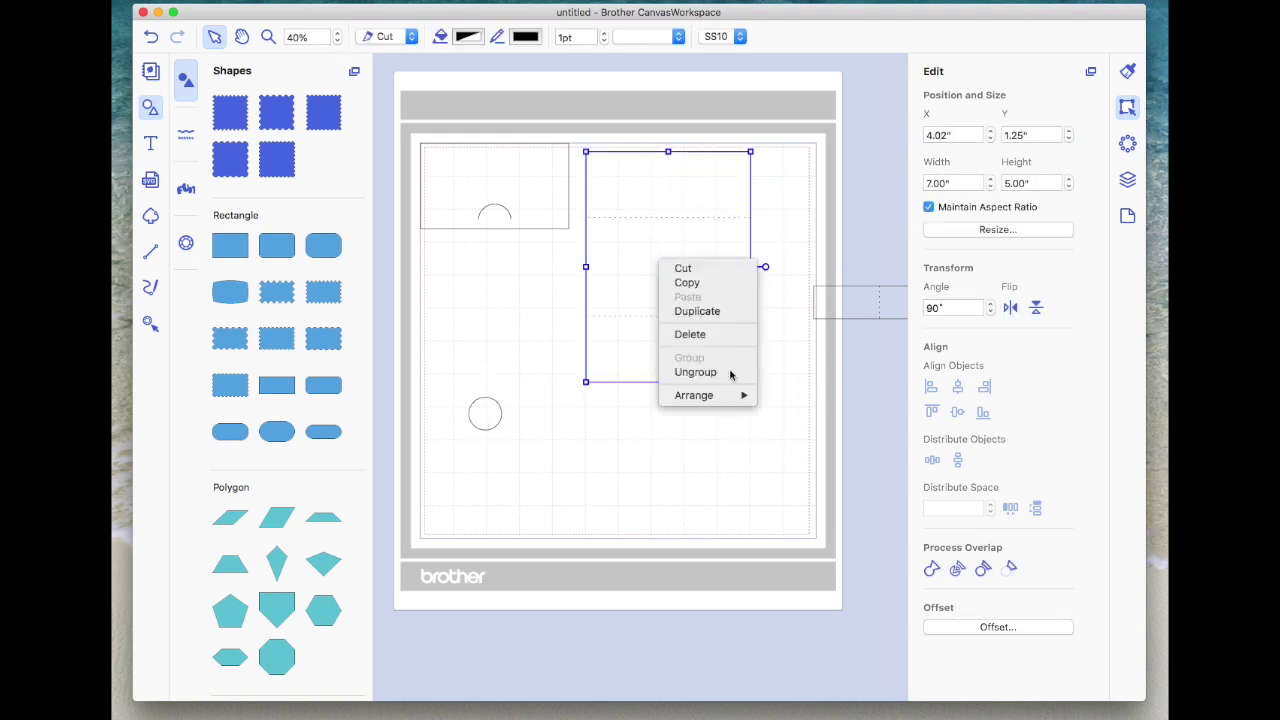
left_click(732, 451)
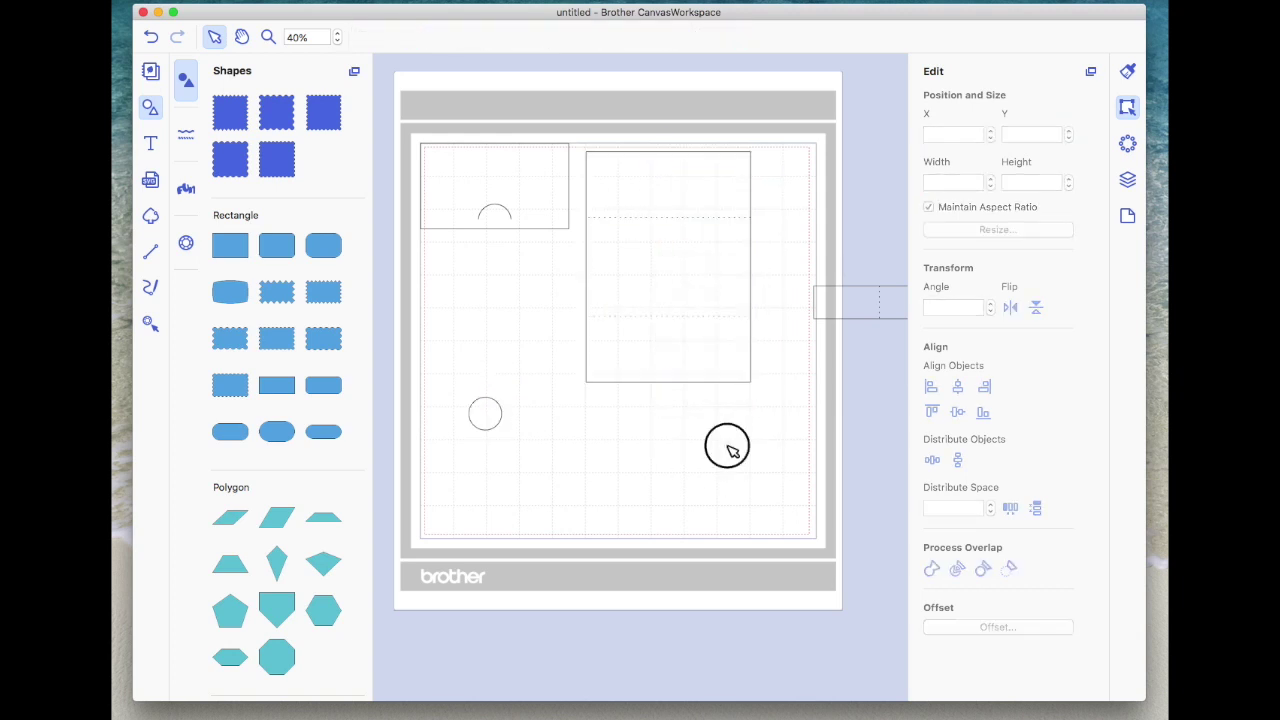
Hide the layers of the two dashed lines, keeping the 7 by 5 inch rectangle visible.
left_click(718, 189)
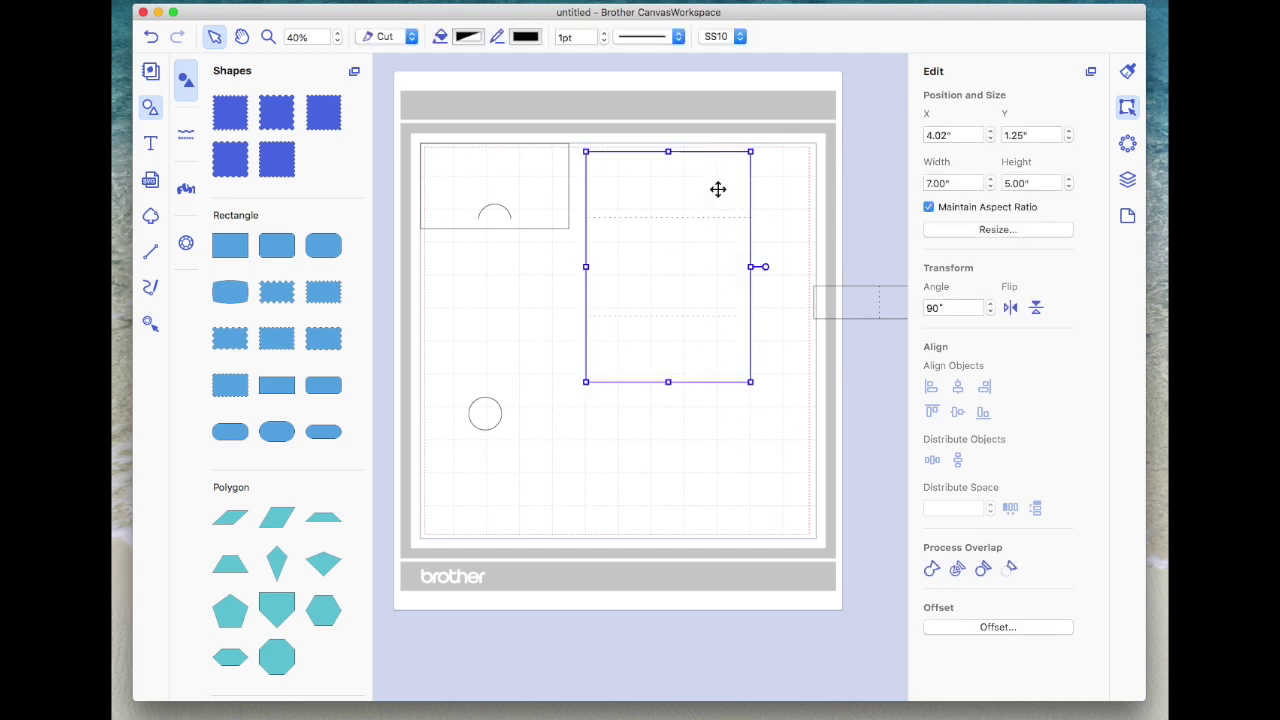
left_click(1128, 182)
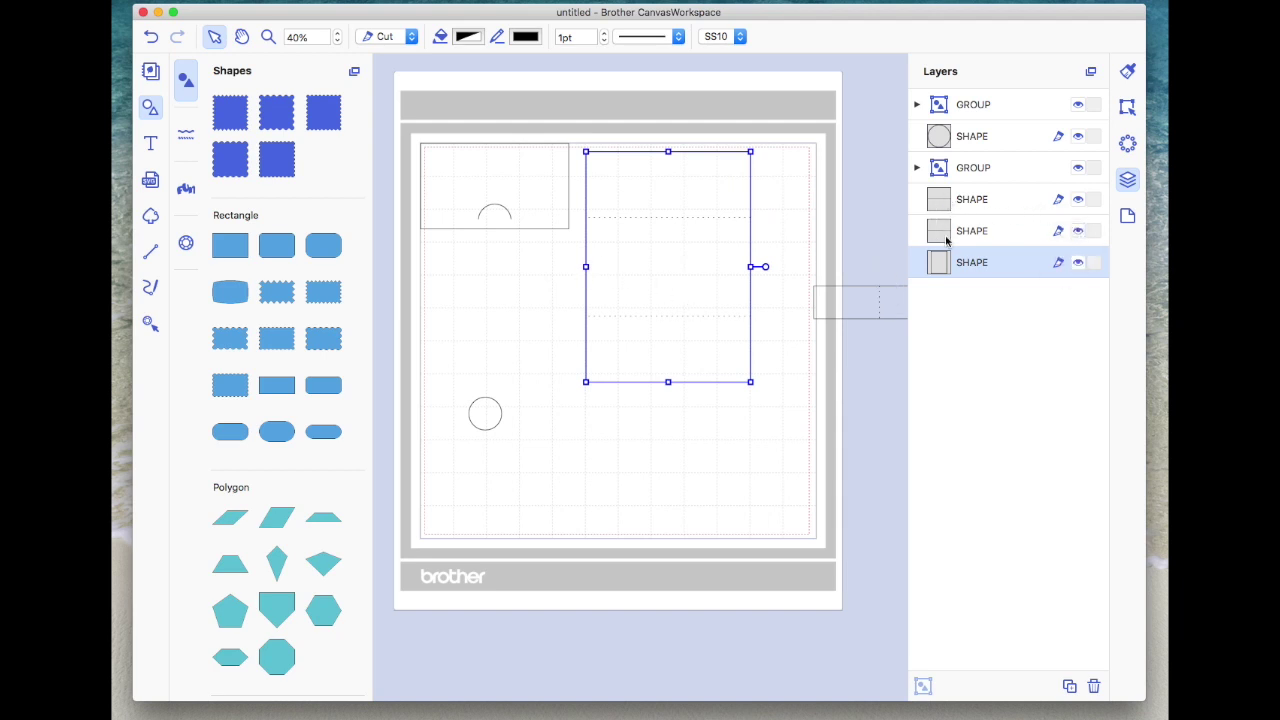
left_click(1078, 200)
left_click(1078, 231)
Center the 1 inch circle horizontally over the tall rectangle's lower edge and subtract it with Process Overlap to form a half-round notch.
left_click_drag(486, 412, 668, 376)
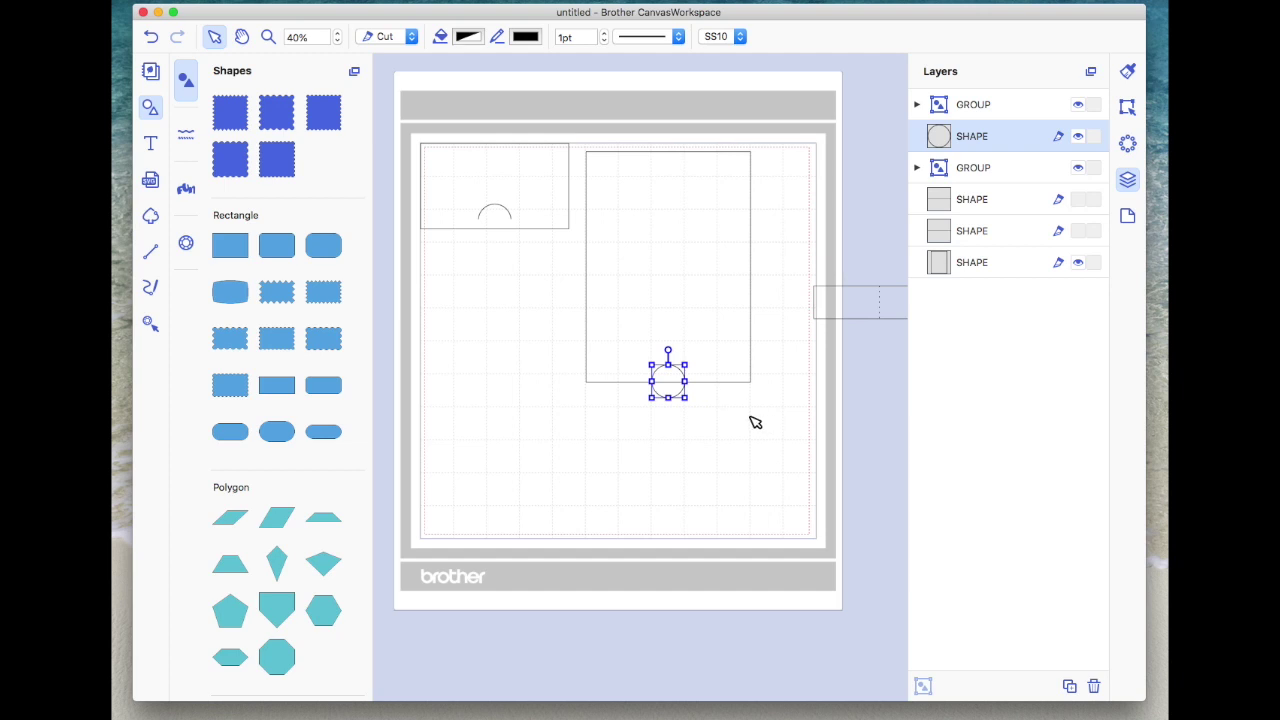
left_click_drag(751, 399, 657, 374)
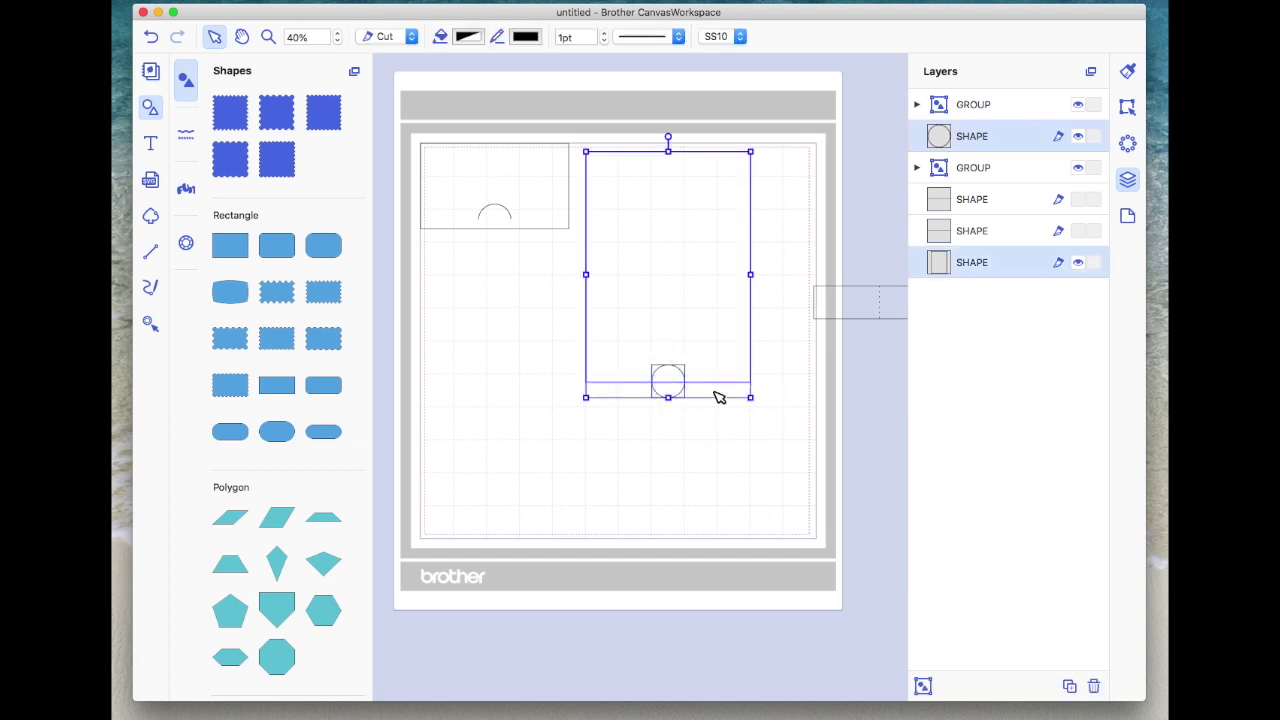
left_click(1127, 106)
left_click(958, 388)
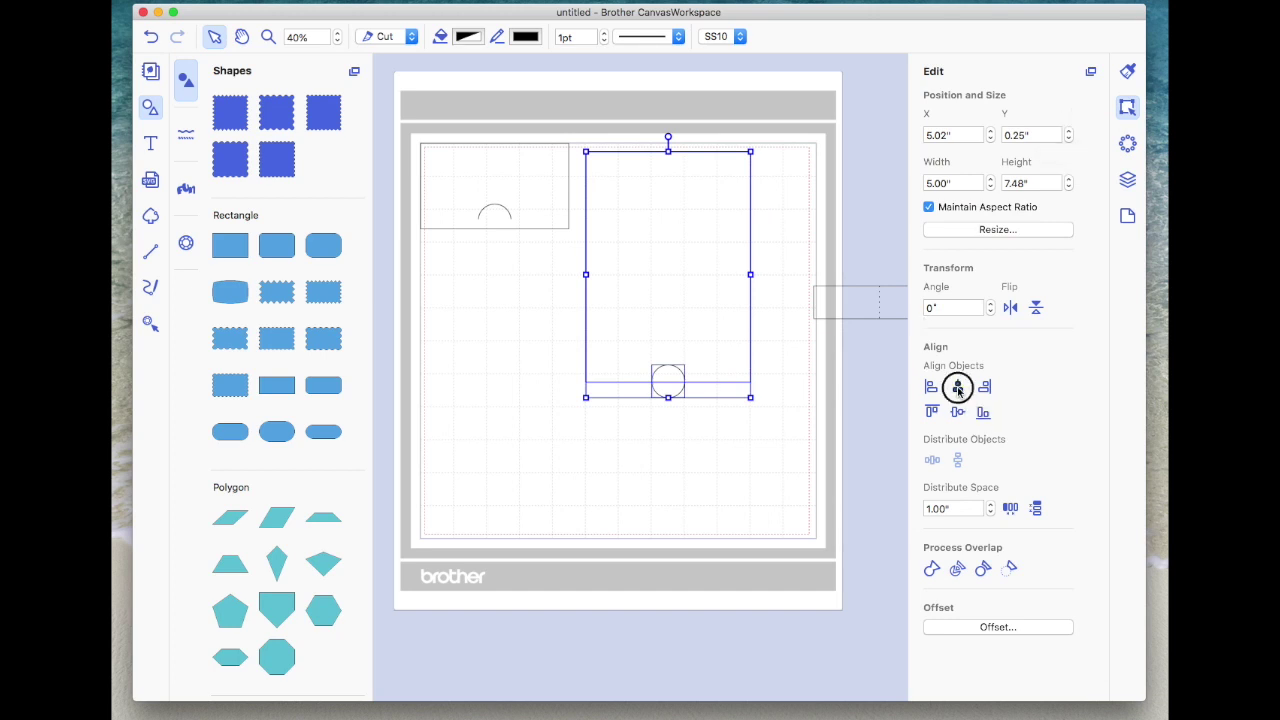
left_click(955, 410)
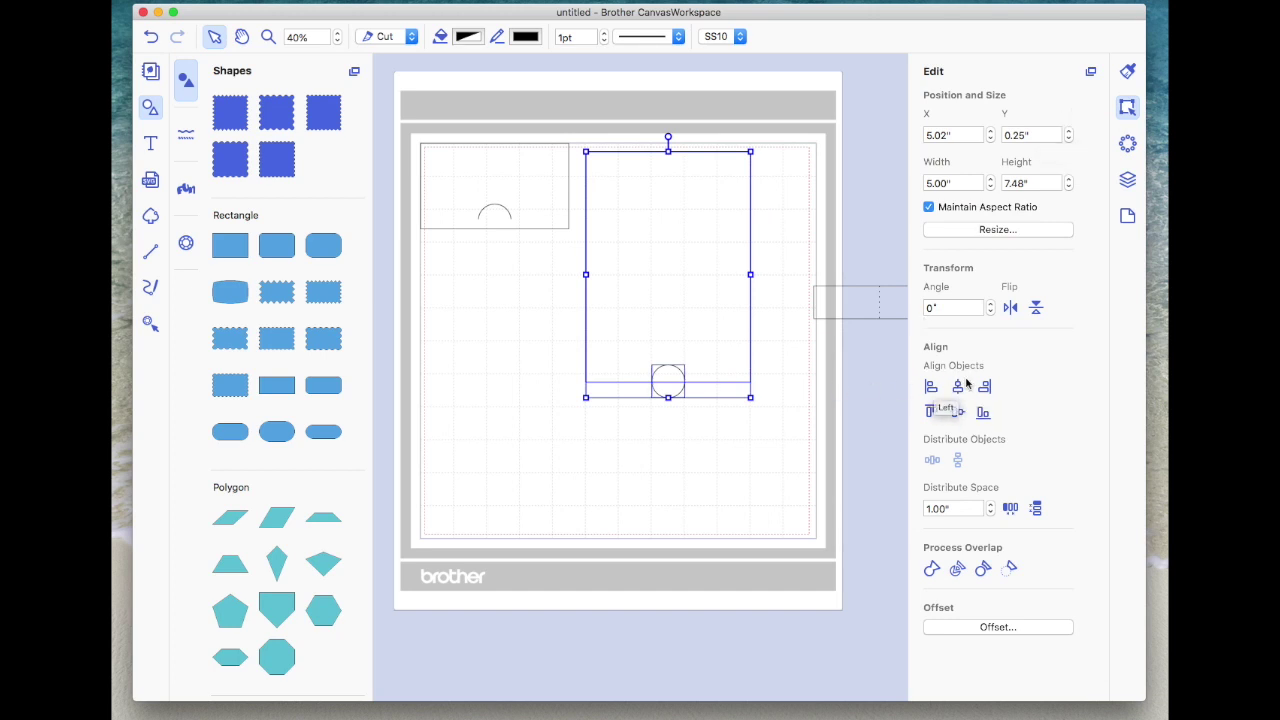
left_click(1010, 570)
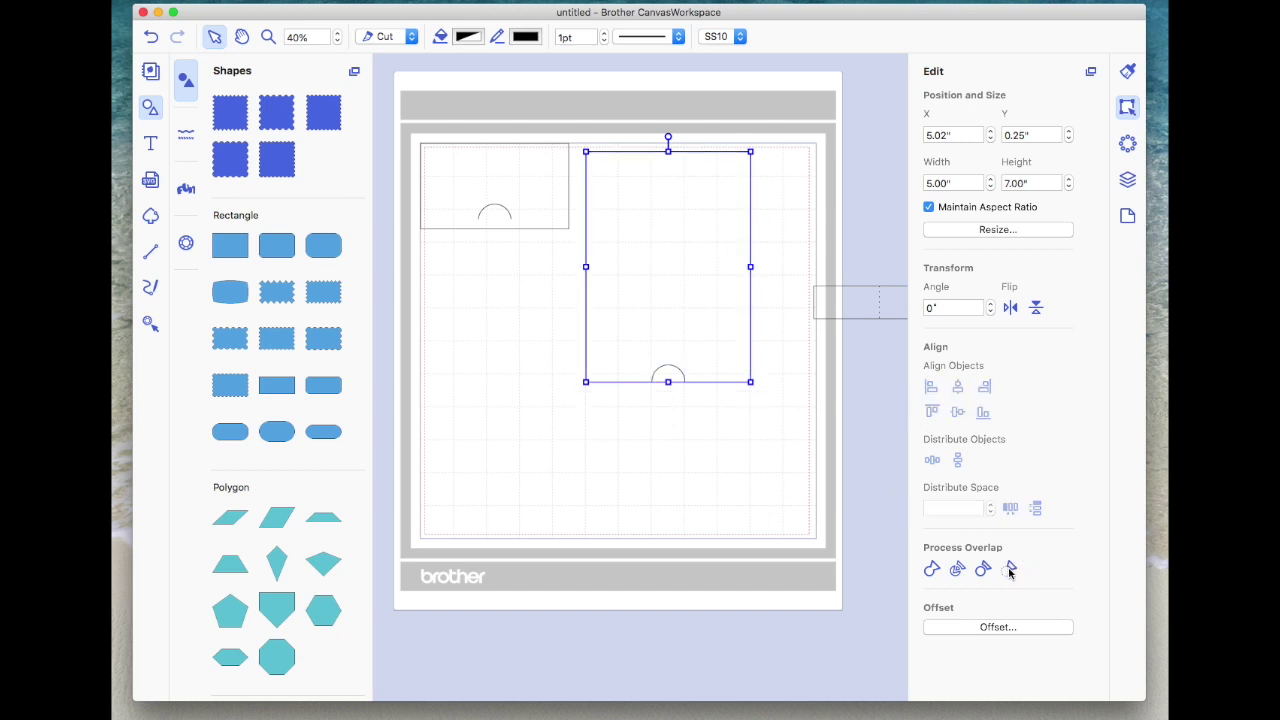
Show the two hidden dashed-line layers again and group both lines with the notched 5 by 7 inch rectangle.
left_click(690, 435)
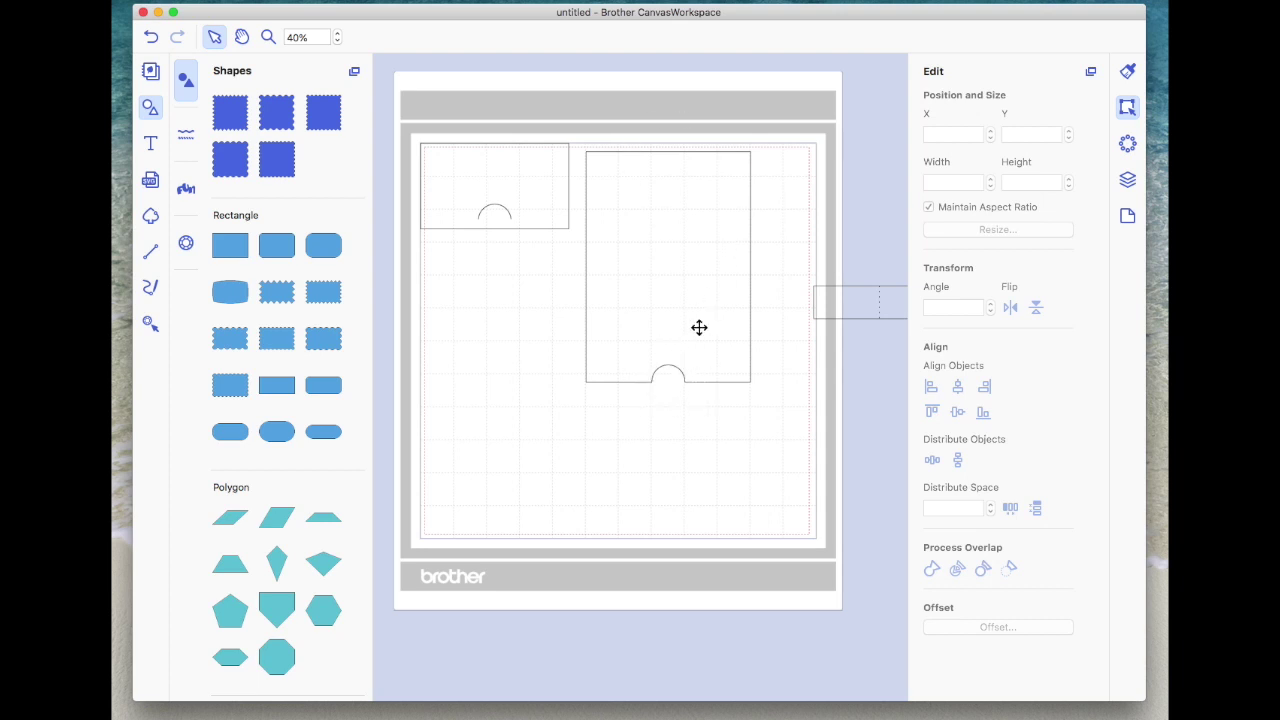
left_click(681, 231)
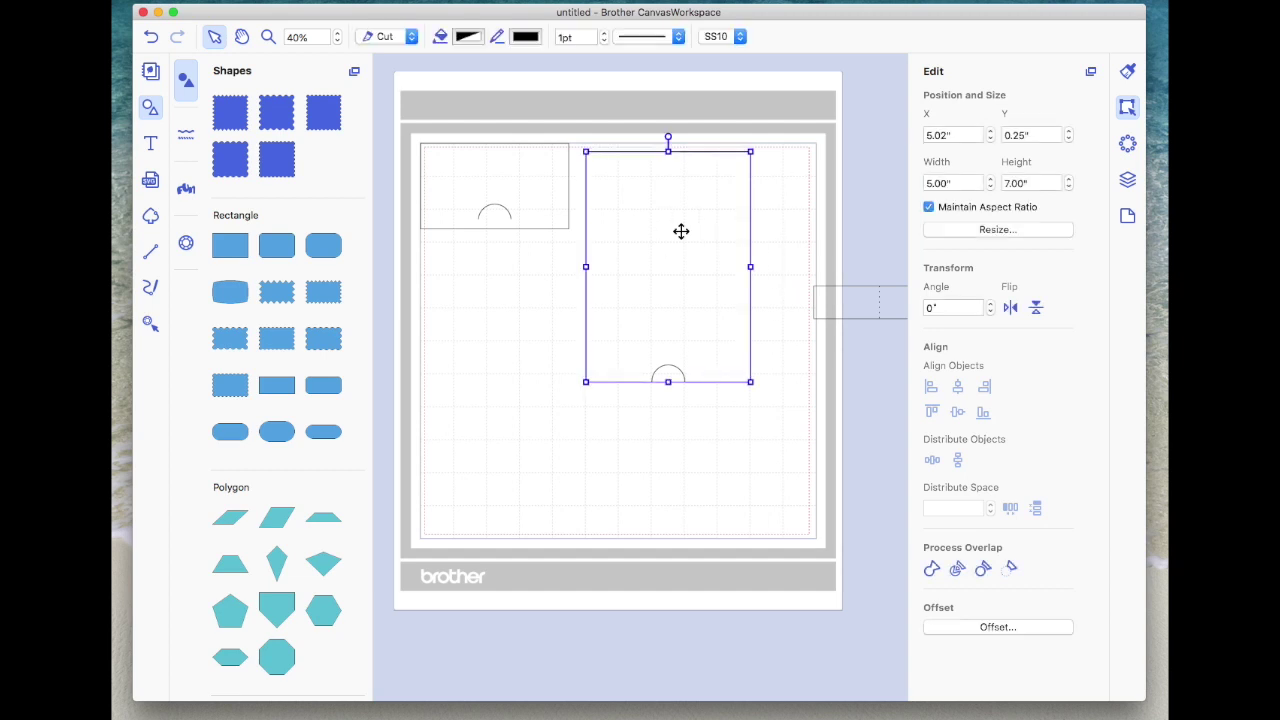
left_click(1127, 179)
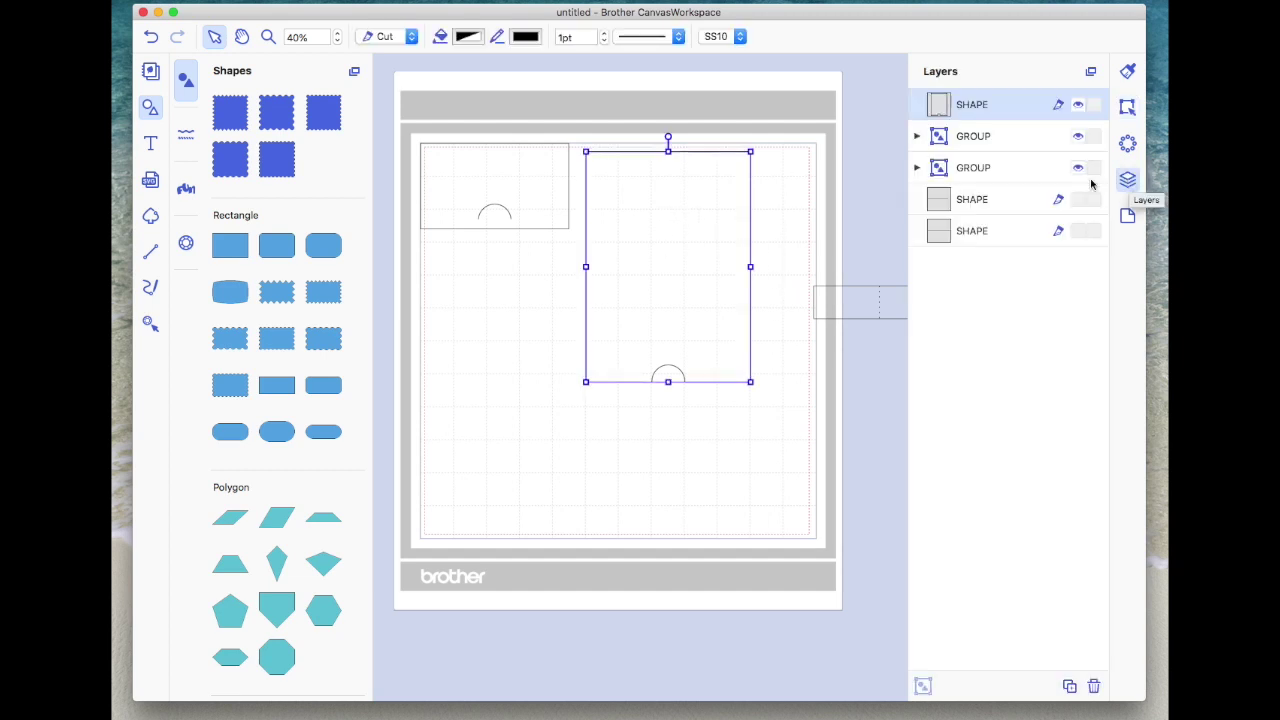
left_click(1078, 199)
left_click(1078, 231)
left_click_drag(570, 114, 781, 418)
right_click(706, 294)
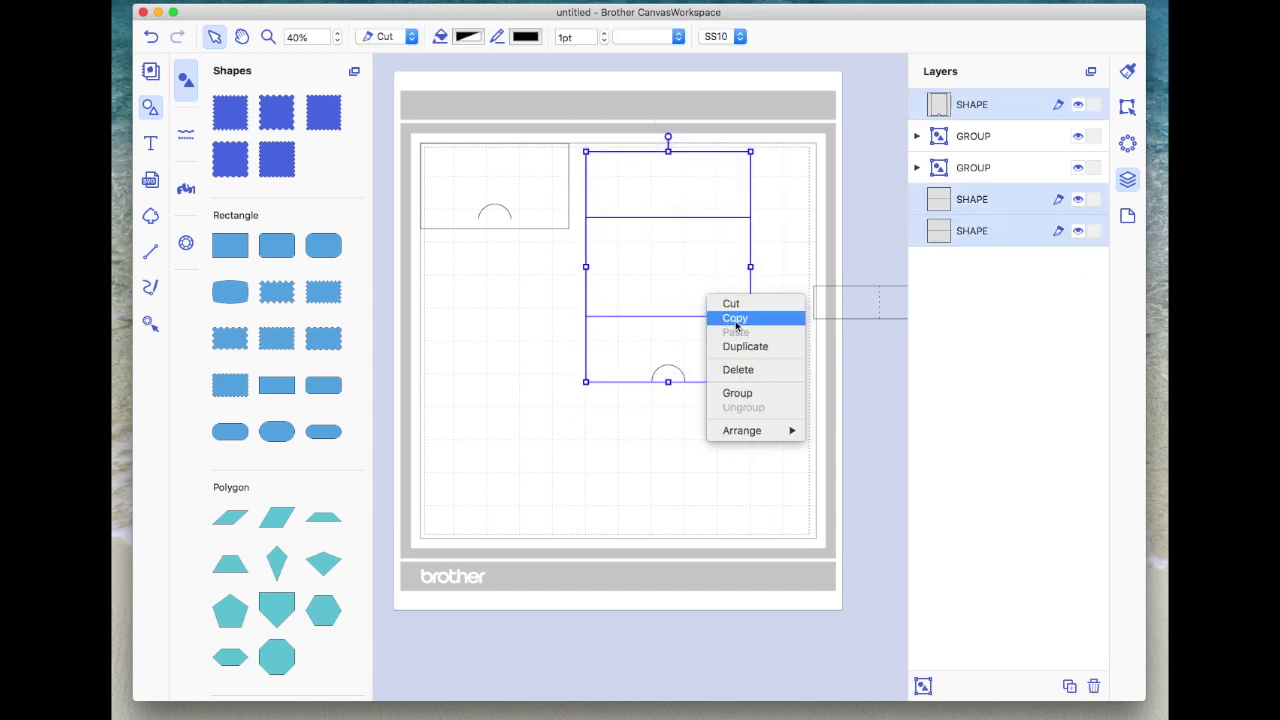
left_click(755, 394)
Move the fold-line strip and half-circle-slit rectangle over the mat's upper edge, and place the notched template on the mat's left half.
left_click_drag(674, 251, 706, 251)
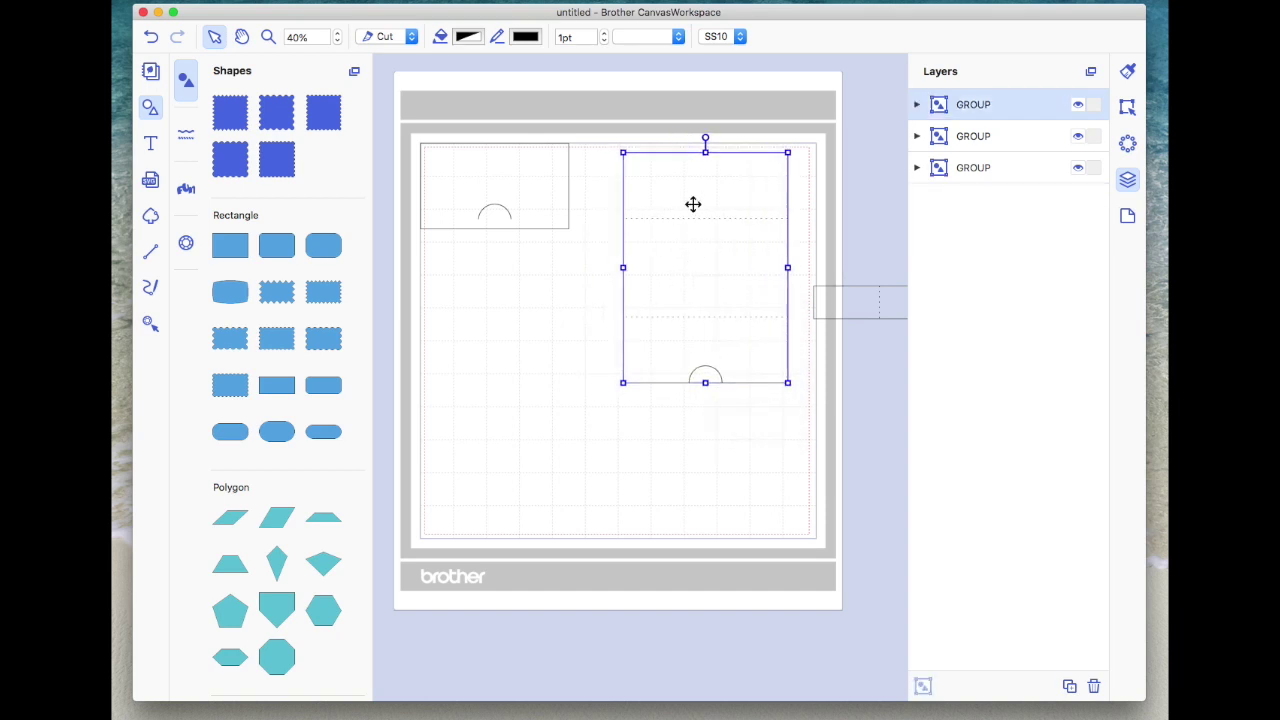
left_click_drag(509, 181, 713, 264)
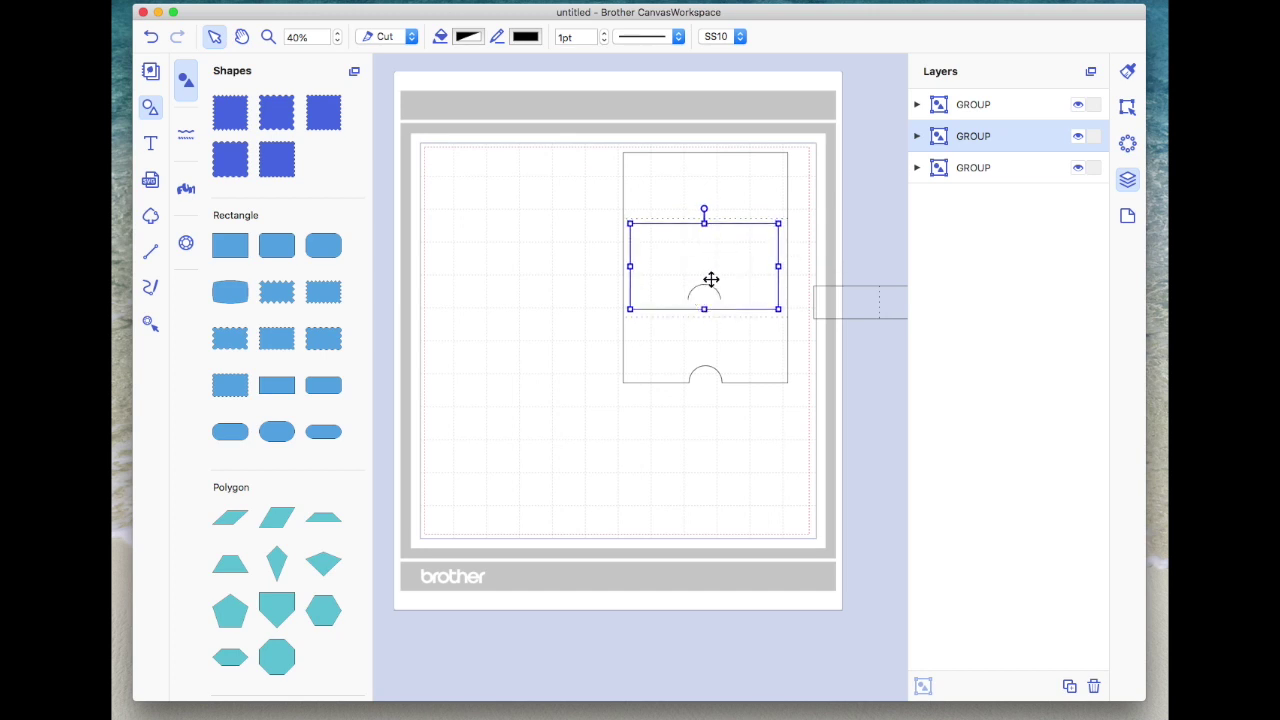
left_click_drag(881, 300, 570, 201)
left_click_drag(704, 235, 723, 100)
left_click_drag(666, 400, 522, 311)
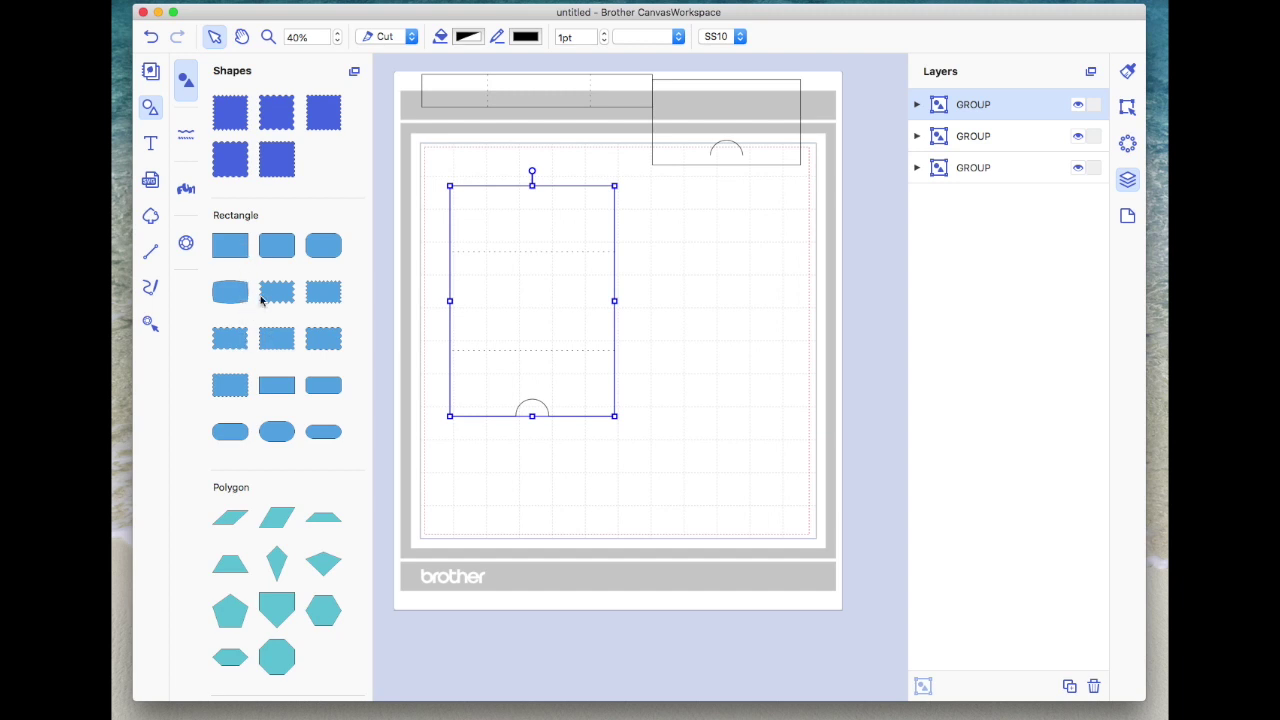
Add a plain rectangle below the notched template and size it 4.75 inches wide by 1.75 inches high, with aspect ratio unlocked.
scroll(260, 298, "up", 4)
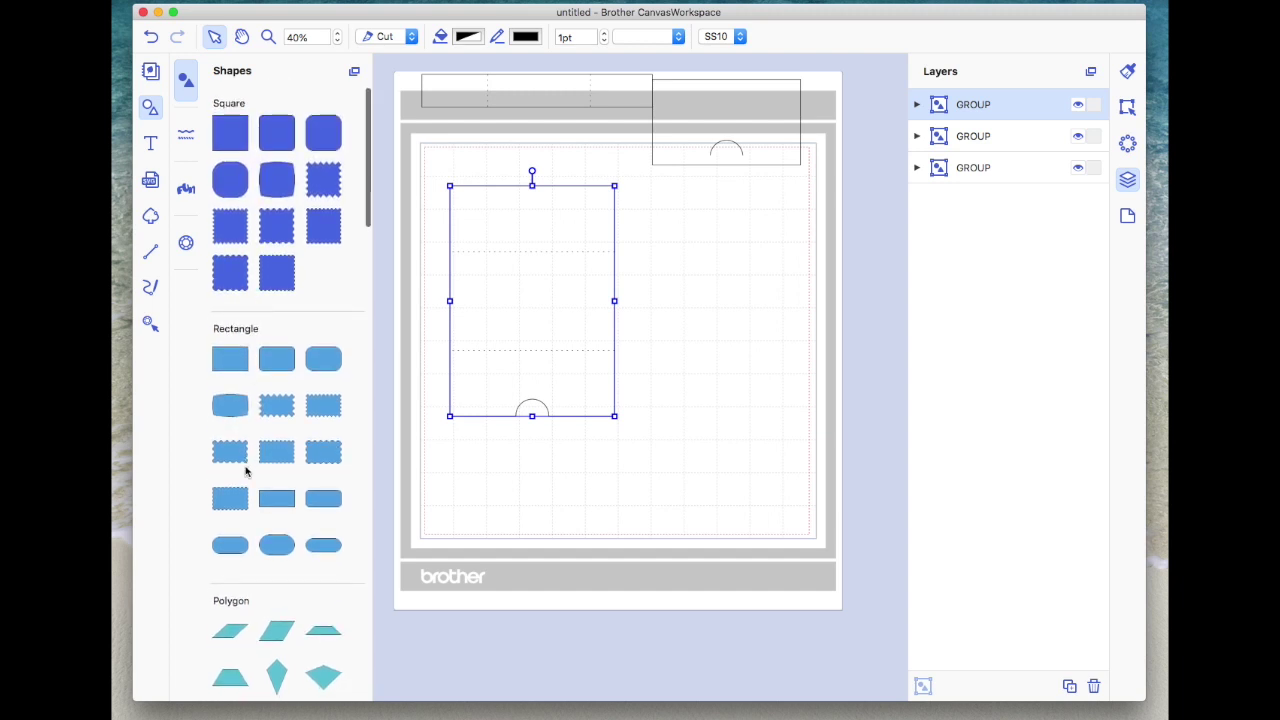
left_click_drag(280, 496, 573, 494)
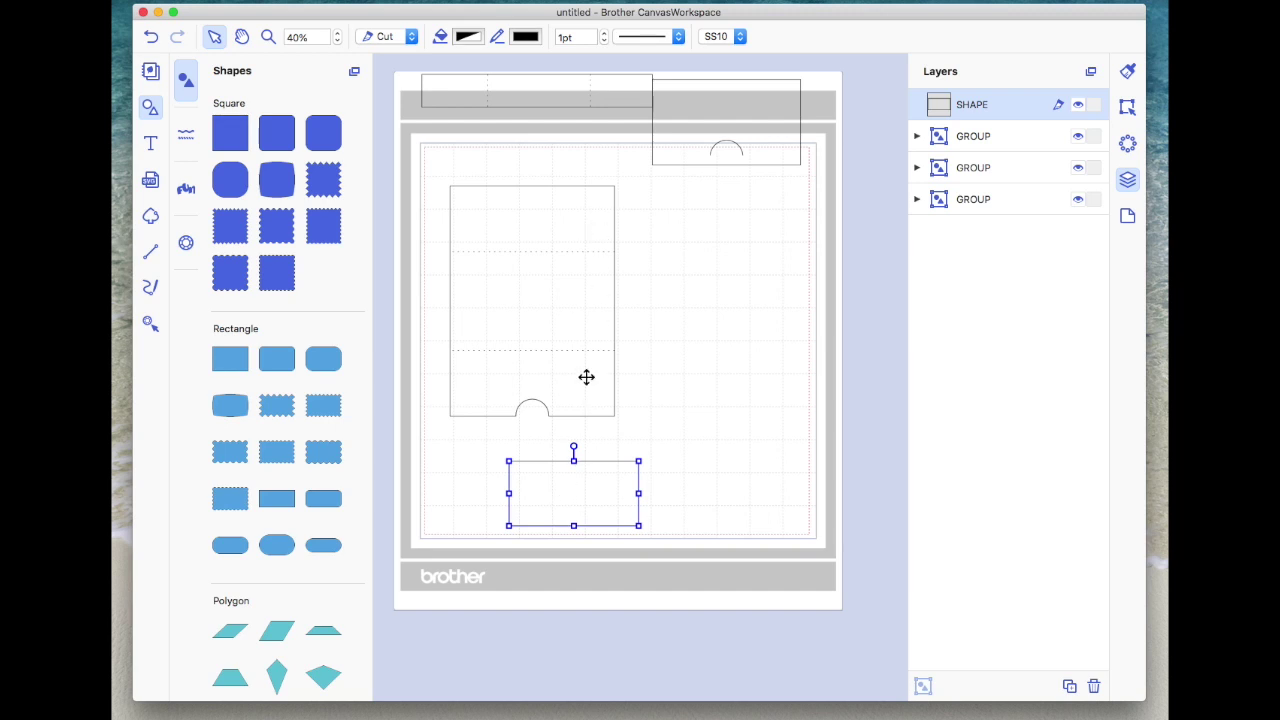
left_click(1126, 116)
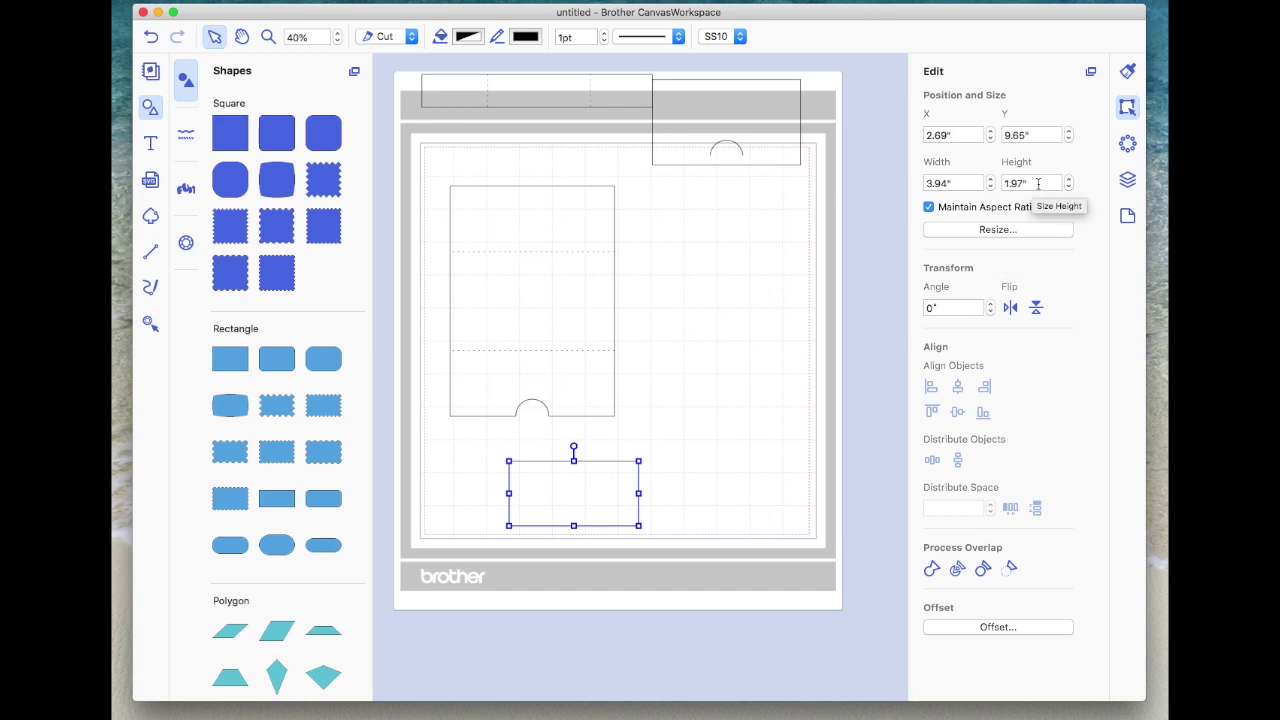
left_click(929, 207)
left_click(1050, 183)
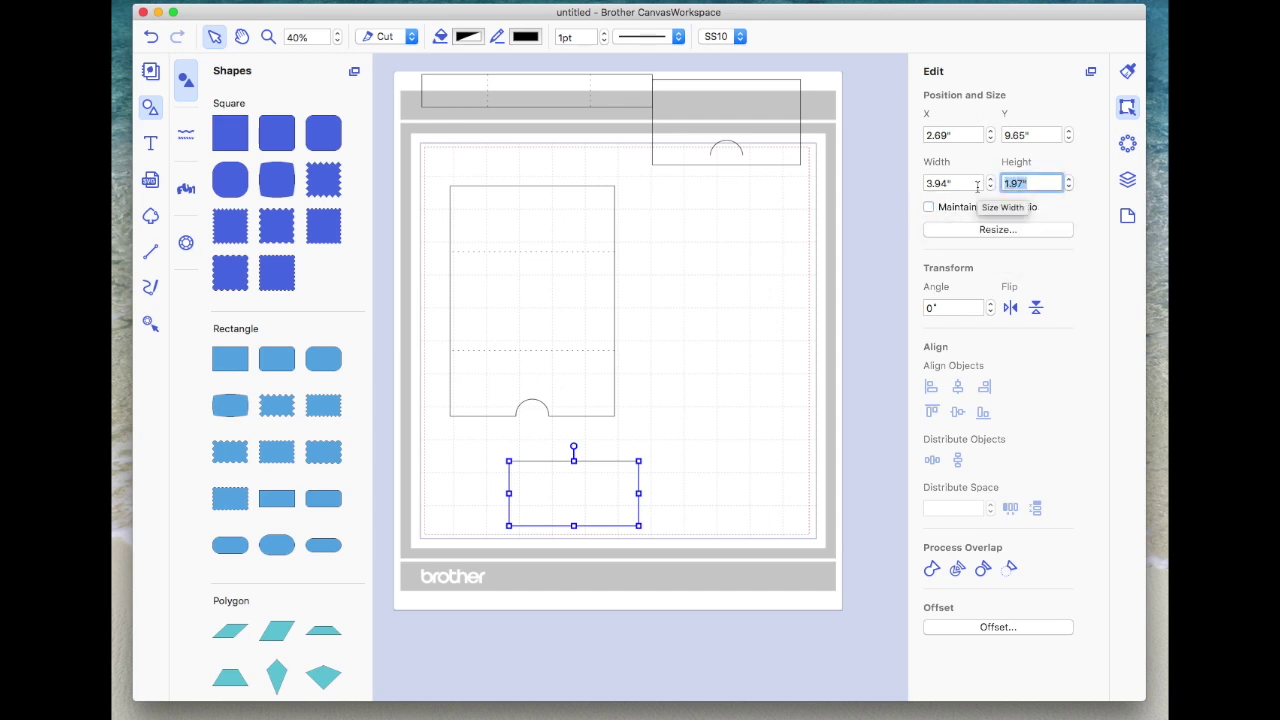
type("1.75")
key("Return")
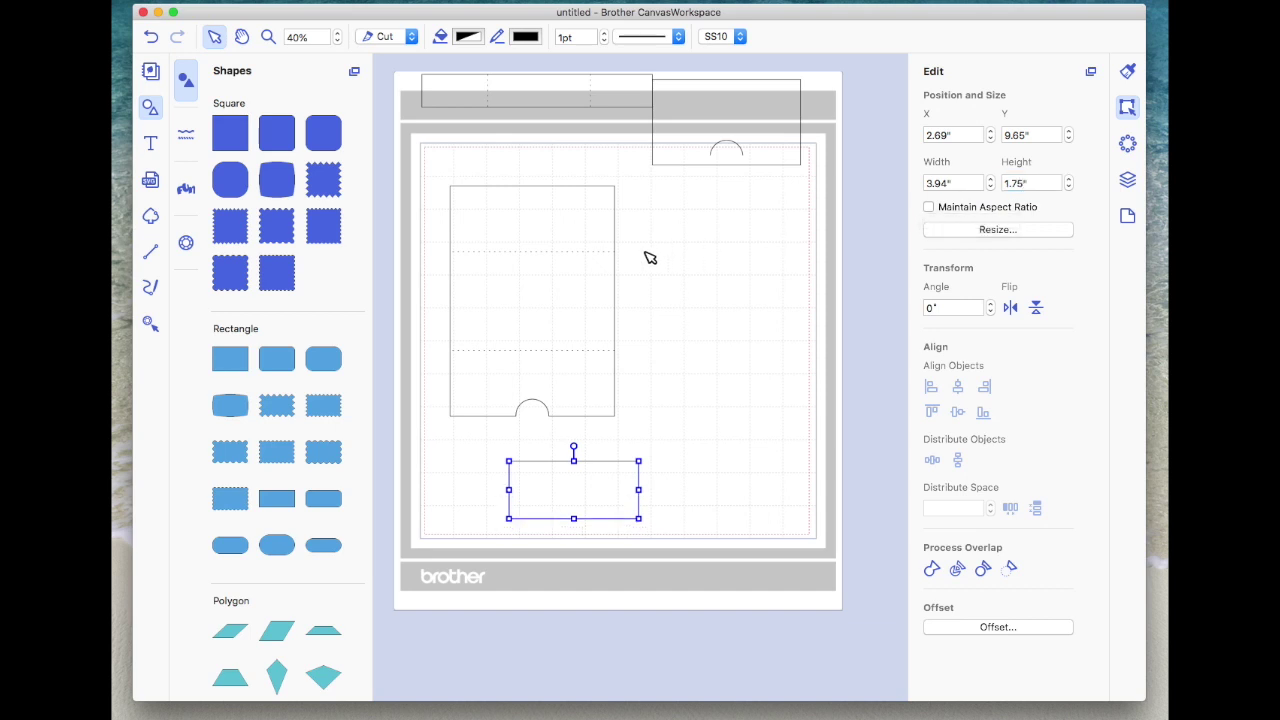
left_click(966, 182)
type("4.75")
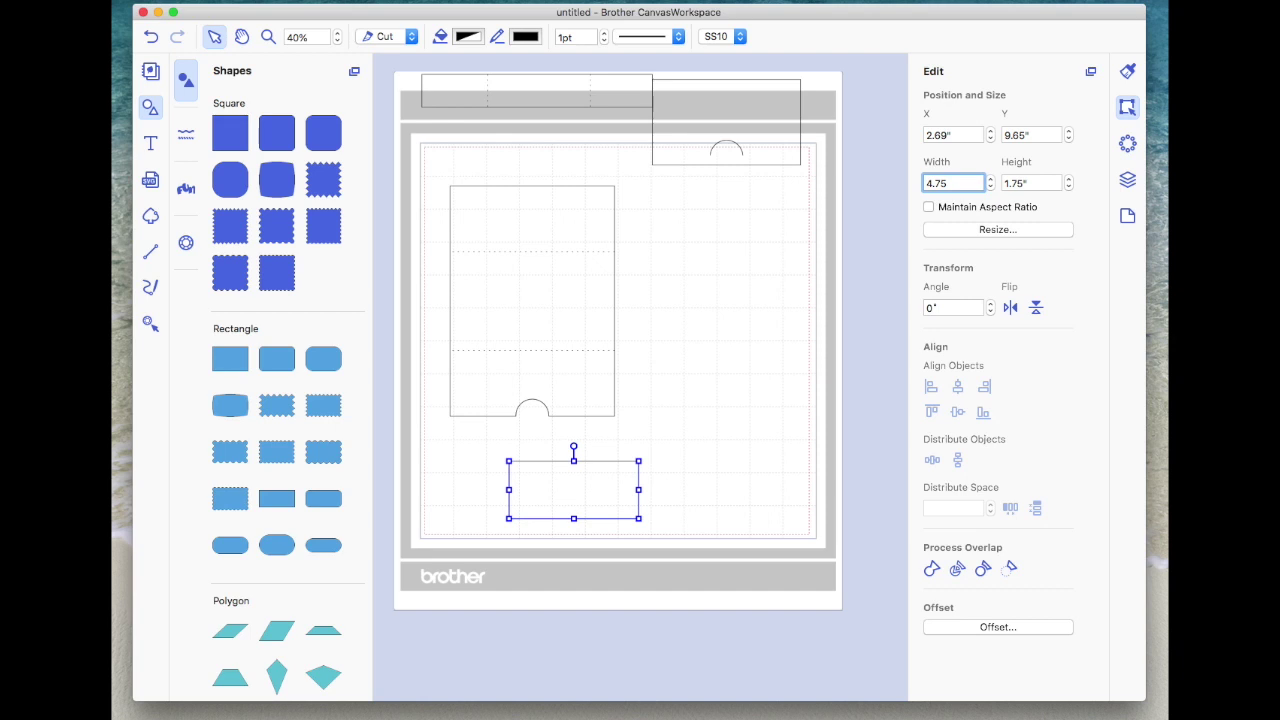
key("Return")
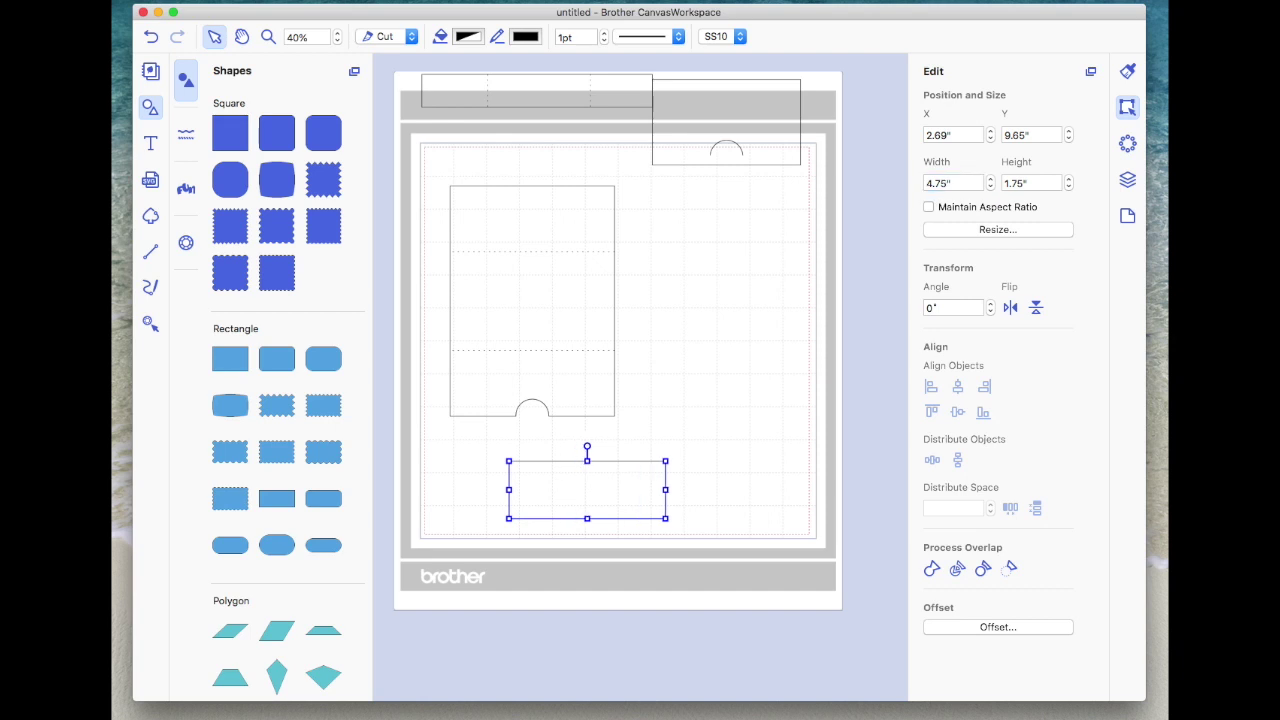
Set the new 4.75 by 1.75 inch rectangle's line color to red.
left_click(527, 37)
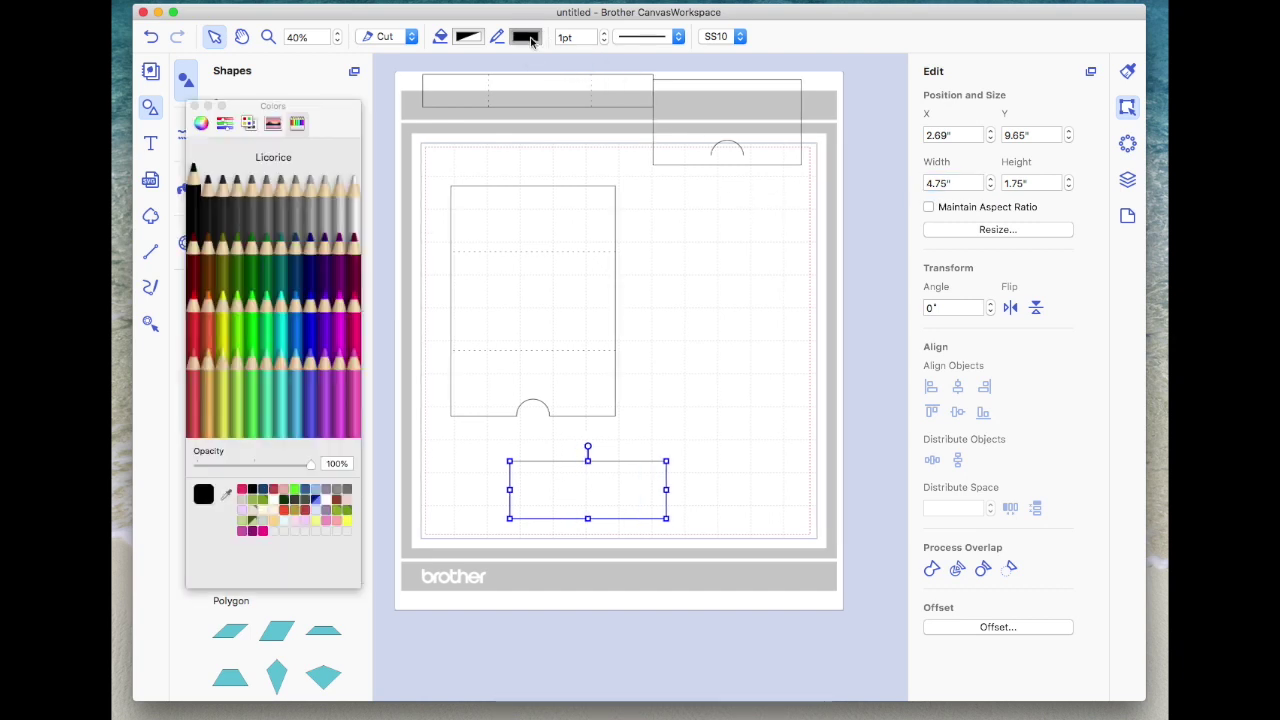
left_click(195, 331)
left_click(800, 334)
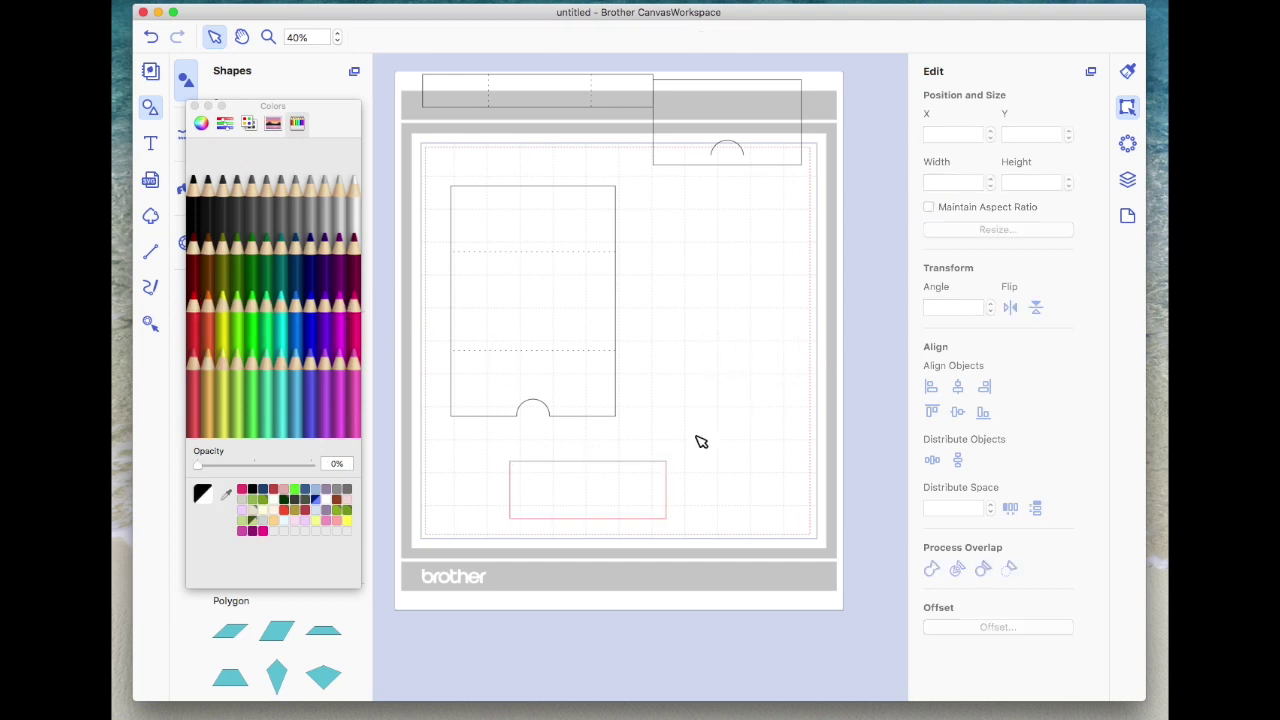
Check the red rectangle's fit on the notched template's upper panel, and move it beside the template to about X 7.02, Y 1.57 inches.
left_click_drag(650, 484, 594, 211)
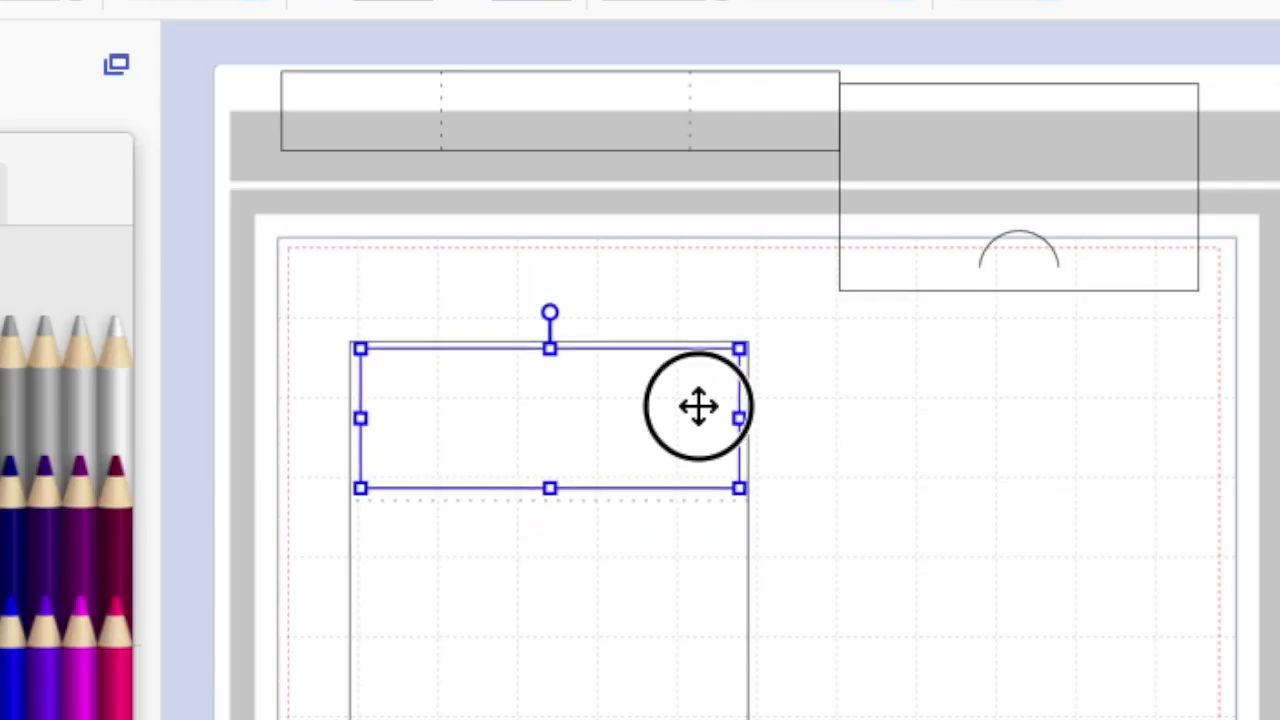
left_click(924, 481)
left_click_drag(589, 417, 1066, 433)
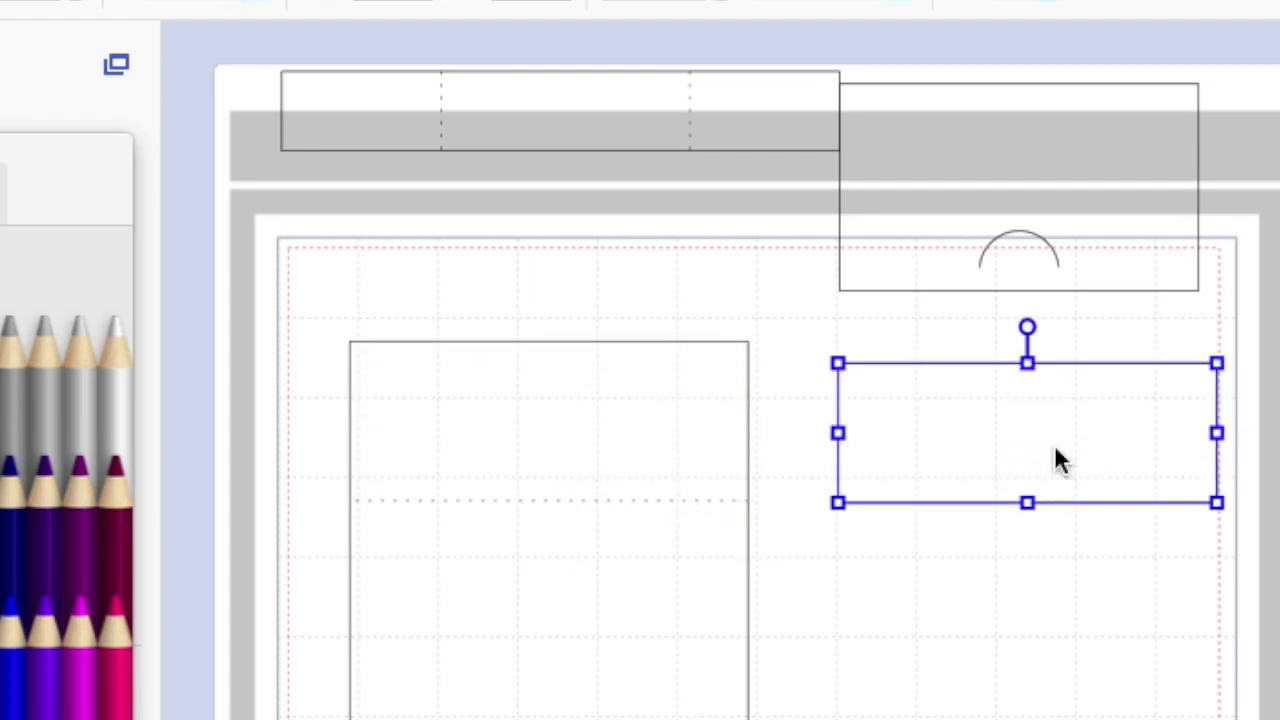
Duplicate the red rectangle, place the copy below it at about X 6.87, Y 6.20 inches, and close the color picker.
right_click(1056, 442)
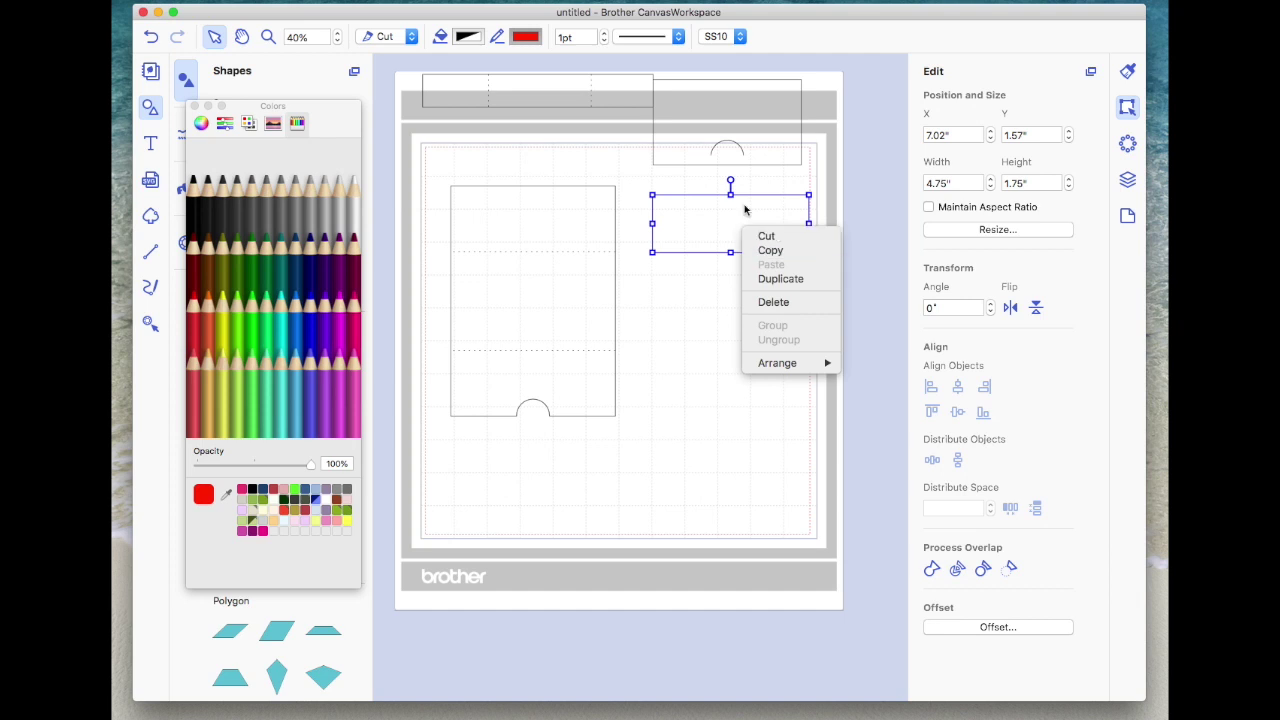
left_click(778, 281)
left_click_drag(748, 217, 731, 361)
left_click(195, 106)
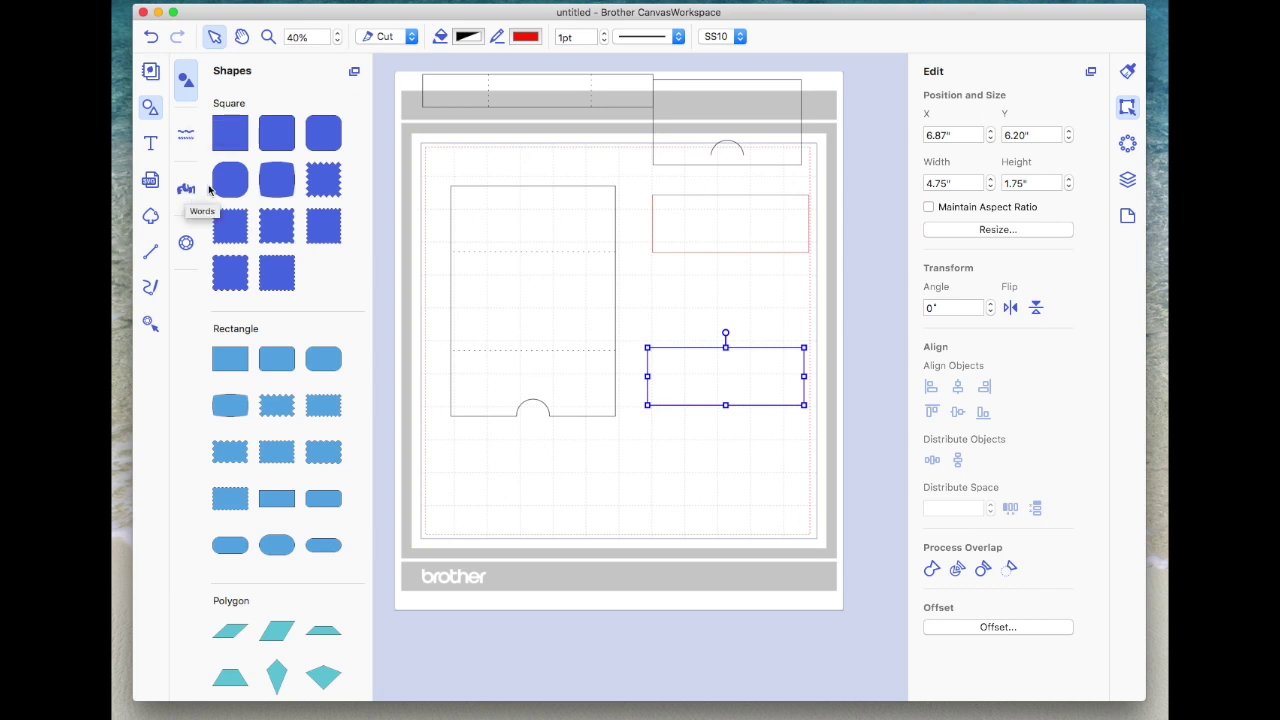
Add a circle slightly wider than the template's notch and place it over the lower edge of the duplicated red rectangle.
scroll(243, 288, "down", 10)
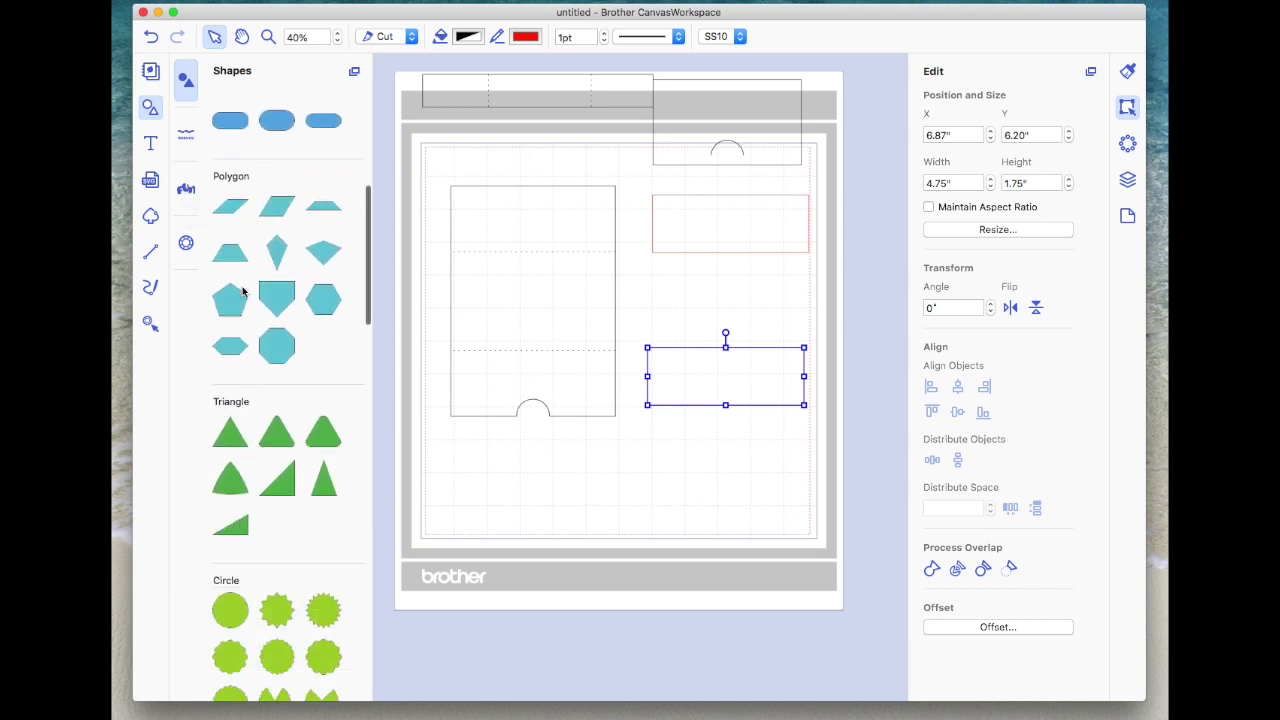
scroll(243, 290, "down", 2)
left_click_drag(241, 565, 676, 460)
left_click_drag(743, 397, 710, 430)
left_click_drag(700, 455, 733, 417)
Center the circle horizontally on the duplicated red rectangle and subtract it with Process Overlap to form a half-round notch.
left_click_drag(840, 448, 678, 335)
left_click(960, 386)
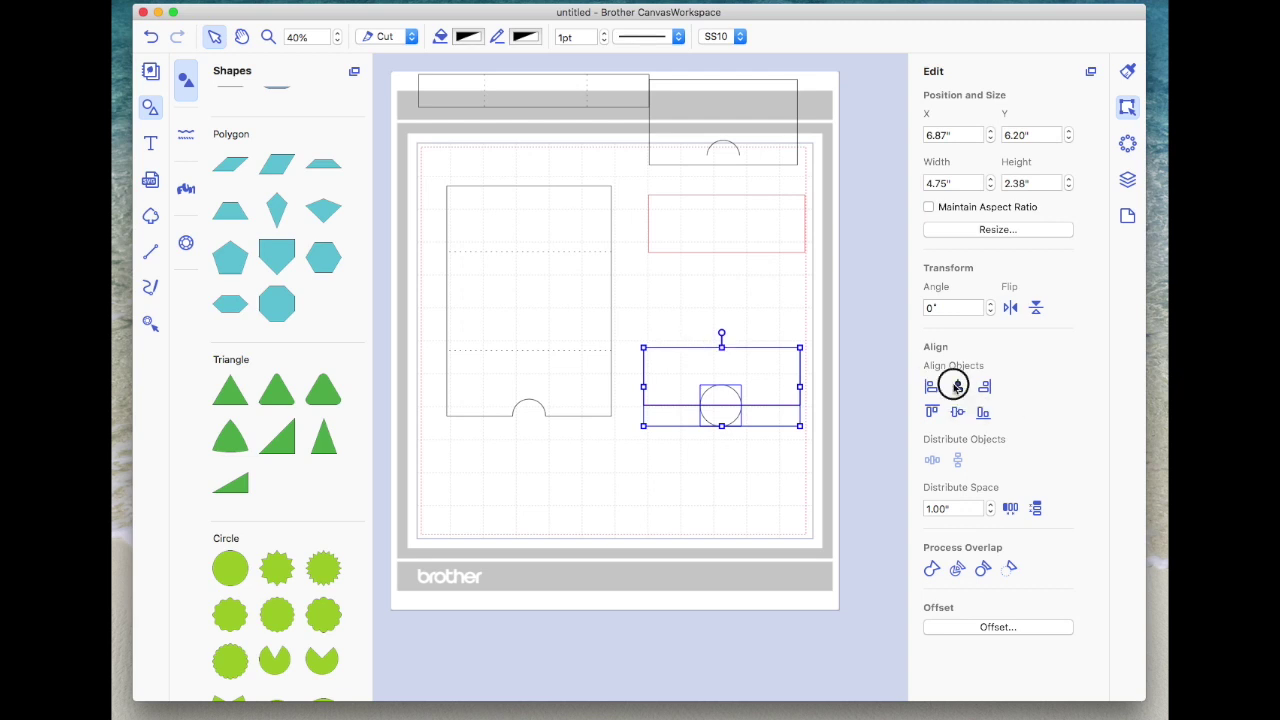
left_click(778, 466)
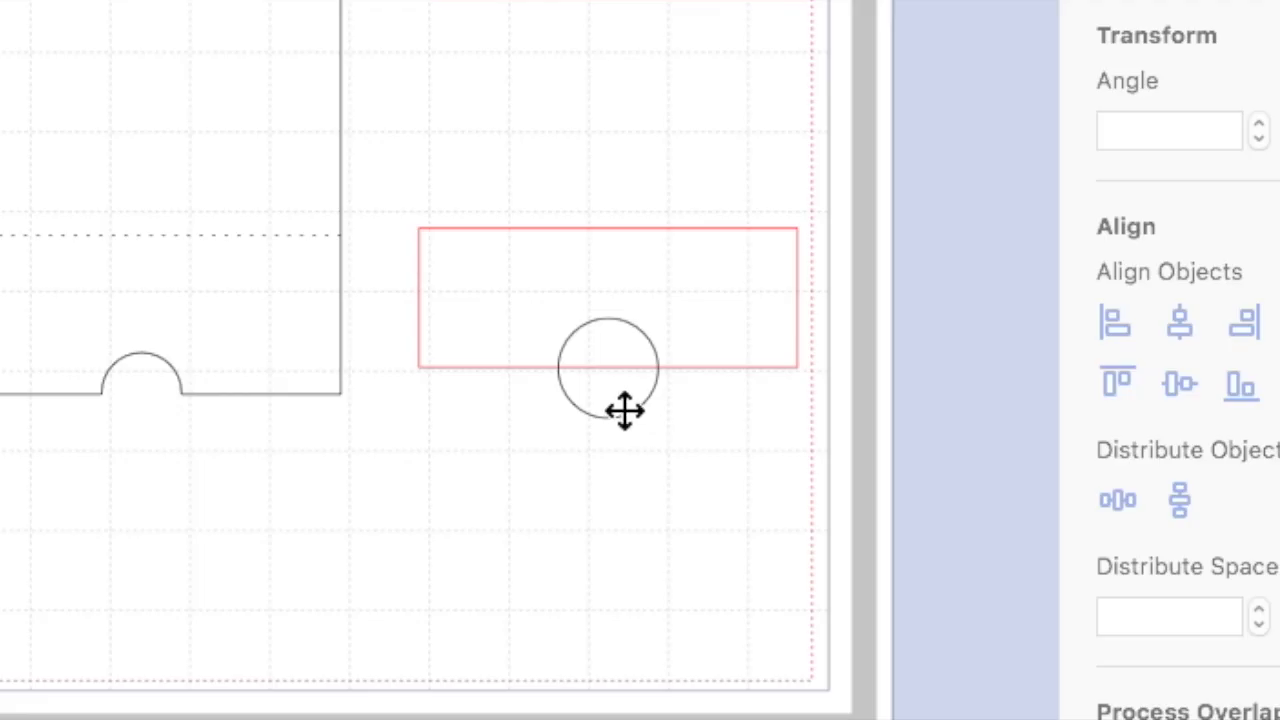
left_click(728, 423)
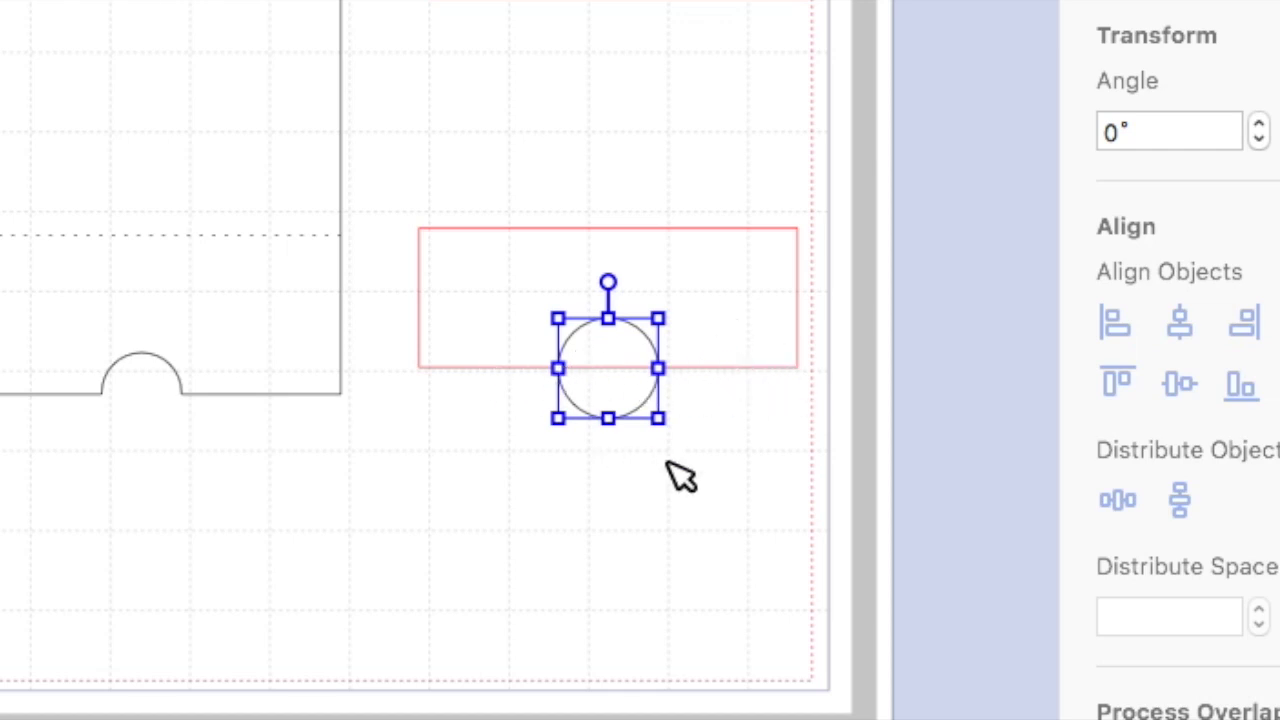
left_click_drag(842, 451, 418, 132)
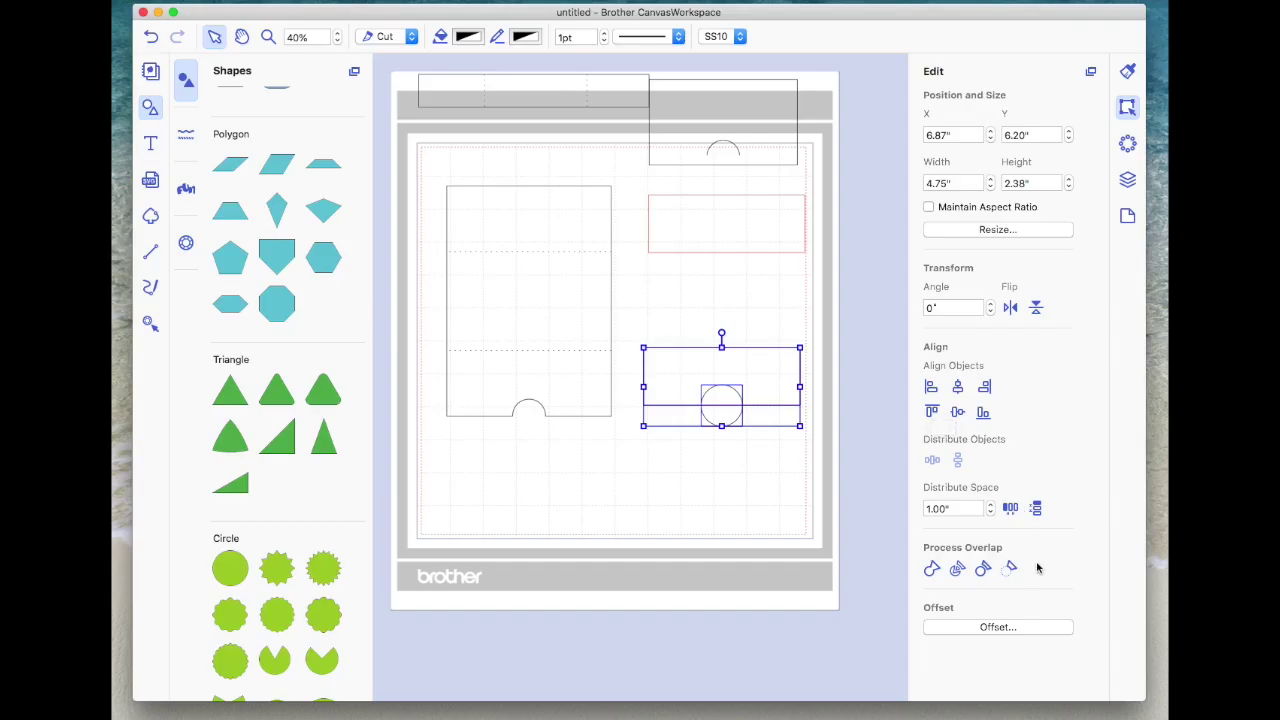
left_click(1011, 568)
Check the notched red piece's fit on the template's lower panel, and place it under the plain red rectangle at about X 6.92, Y 3.84 inches.
left_click_drag(761, 369, 572, 383)
left_click(743, 400)
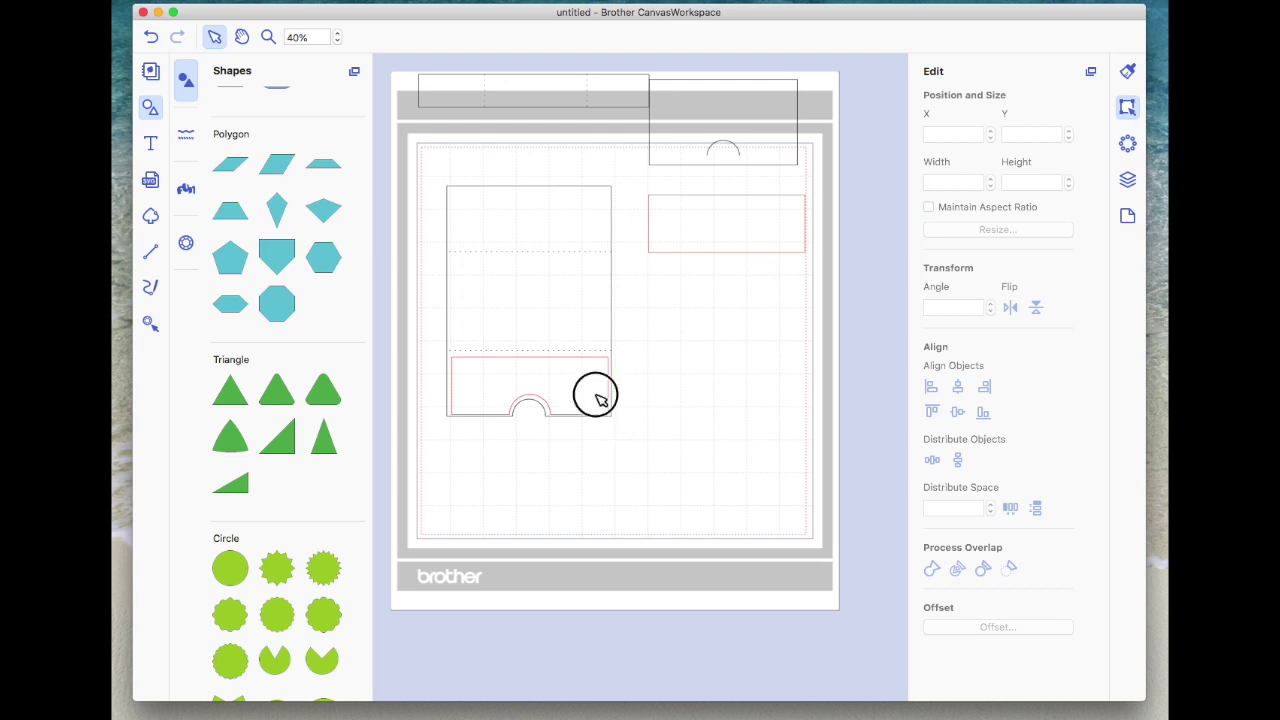
left_click_drag(571, 393, 767, 300)
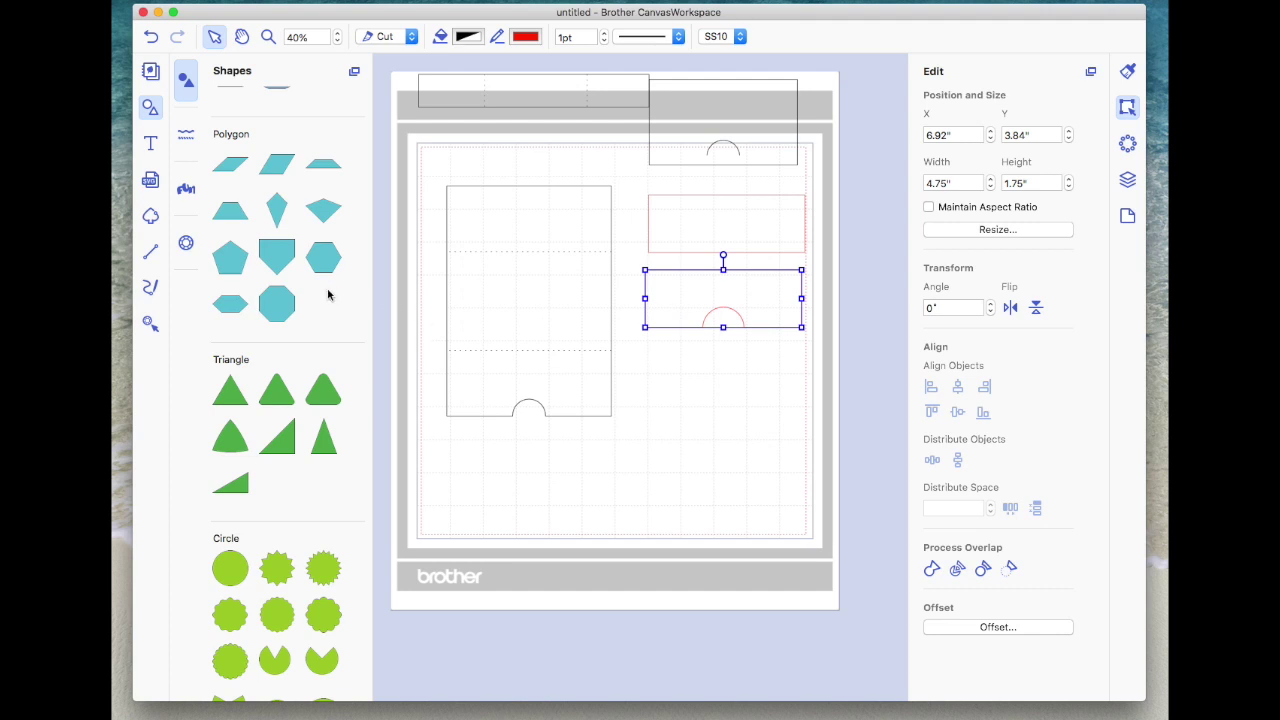
Add an elongated hexagon 3.5 inches wide with aspect ratio maintained, and rotate it 90° below the notched red piece.
scroll(328, 294, "up", 10)
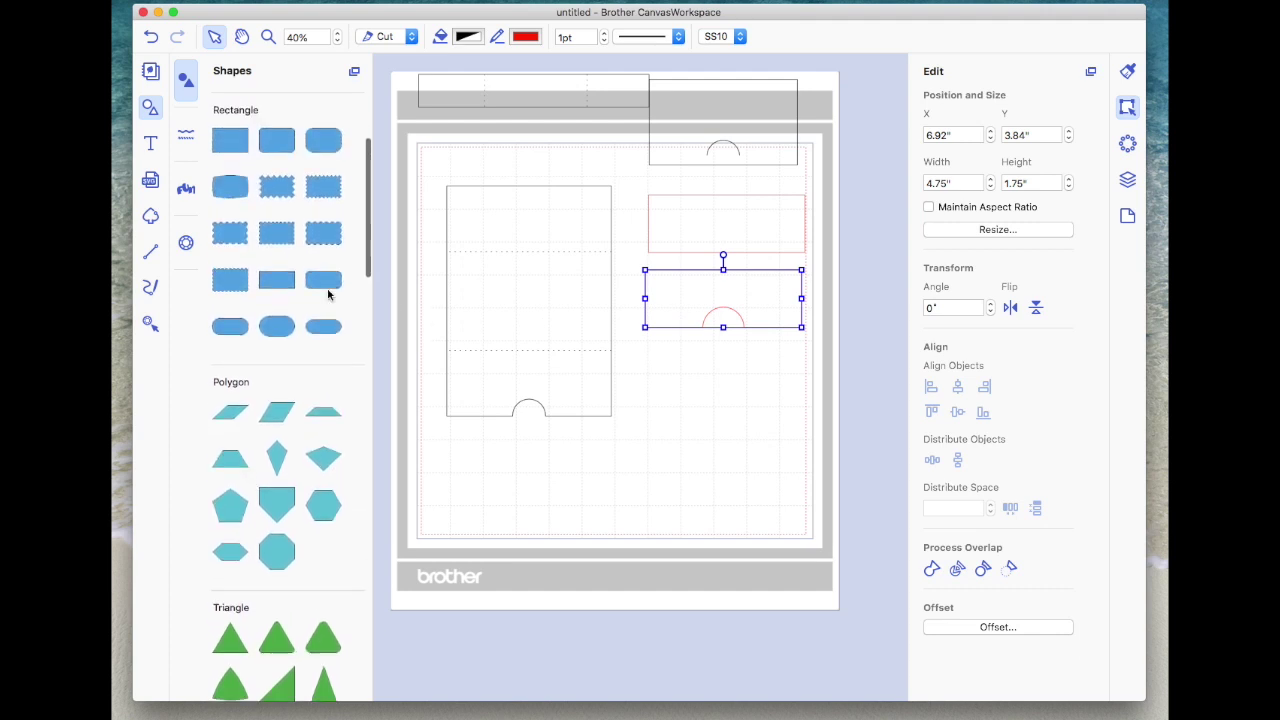
scroll(328, 294, "down", 5)
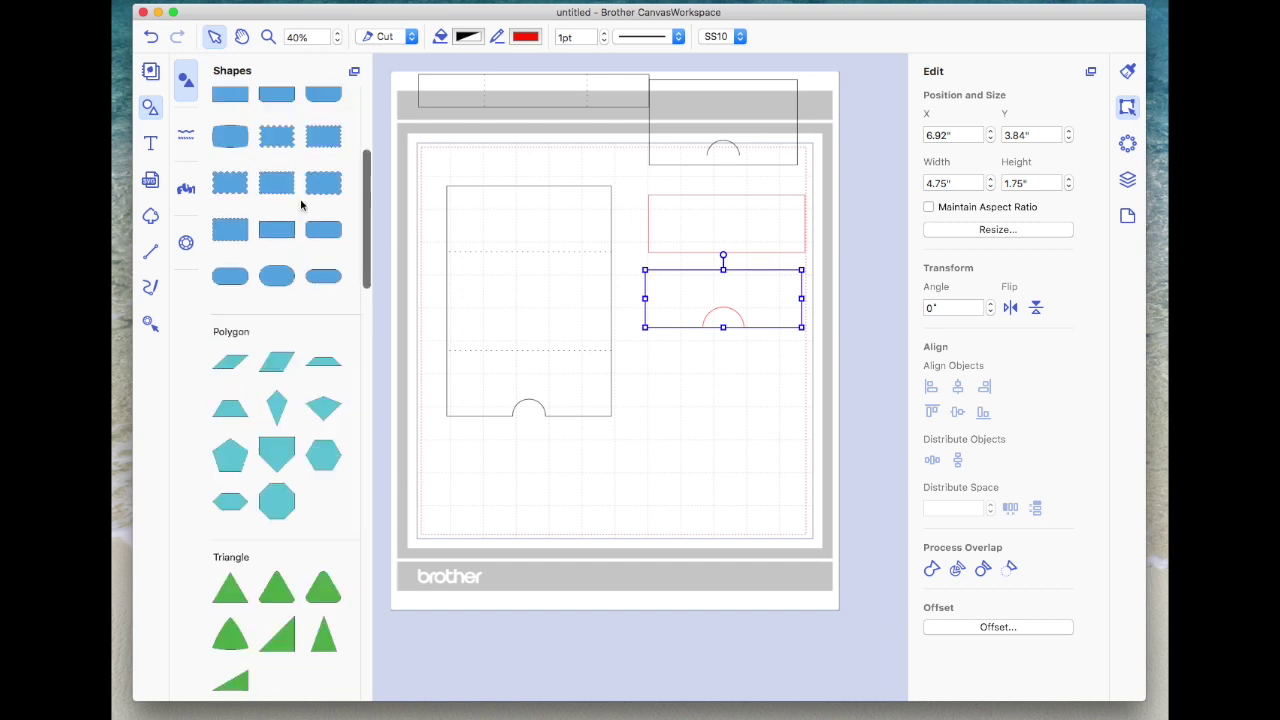
left_click(233, 504)
left_click_drag(489, 171, 749, 443)
left_click(966, 180)
double_click(966, 180)
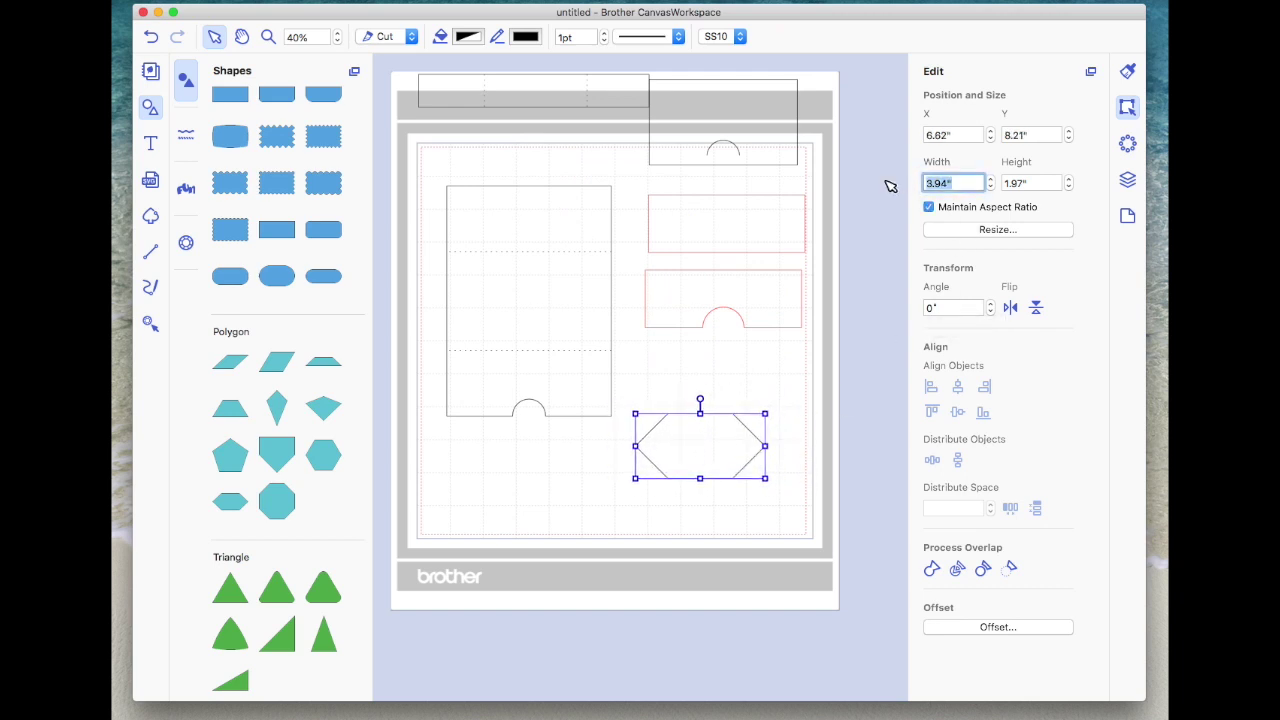
type("3.5")
key("Return")
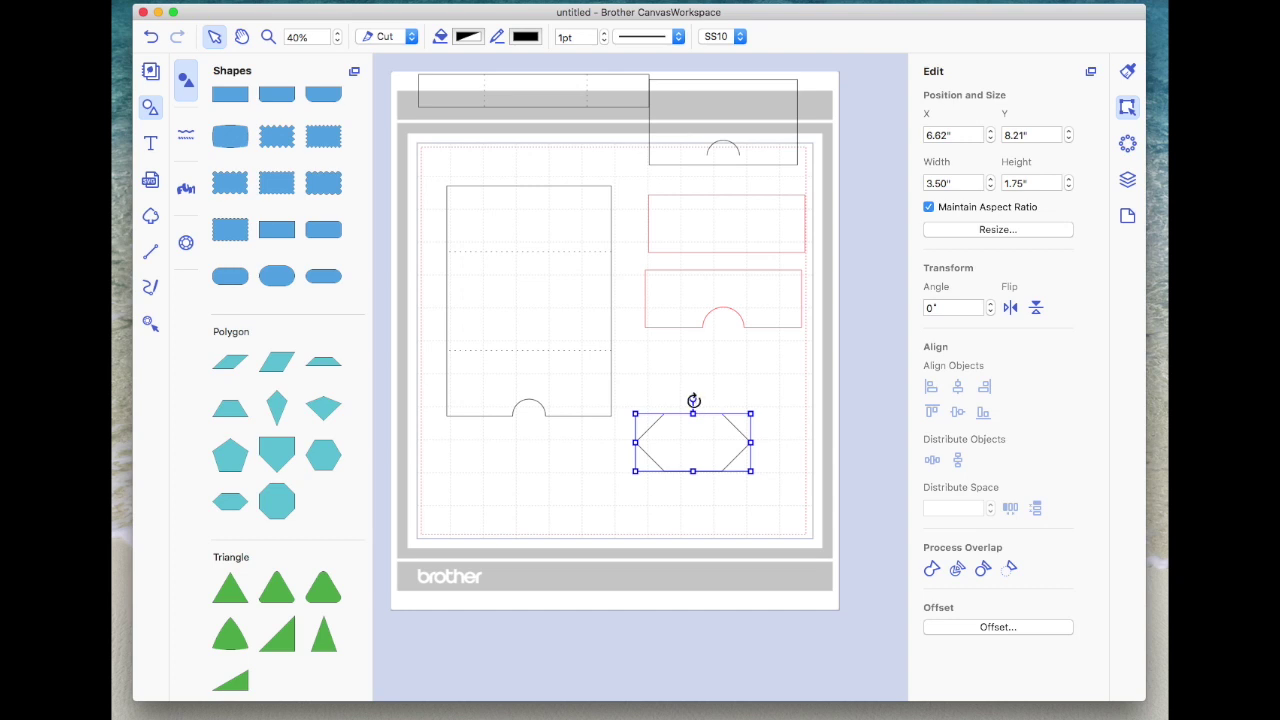
left_click_drag(693, 400, 773, 429)
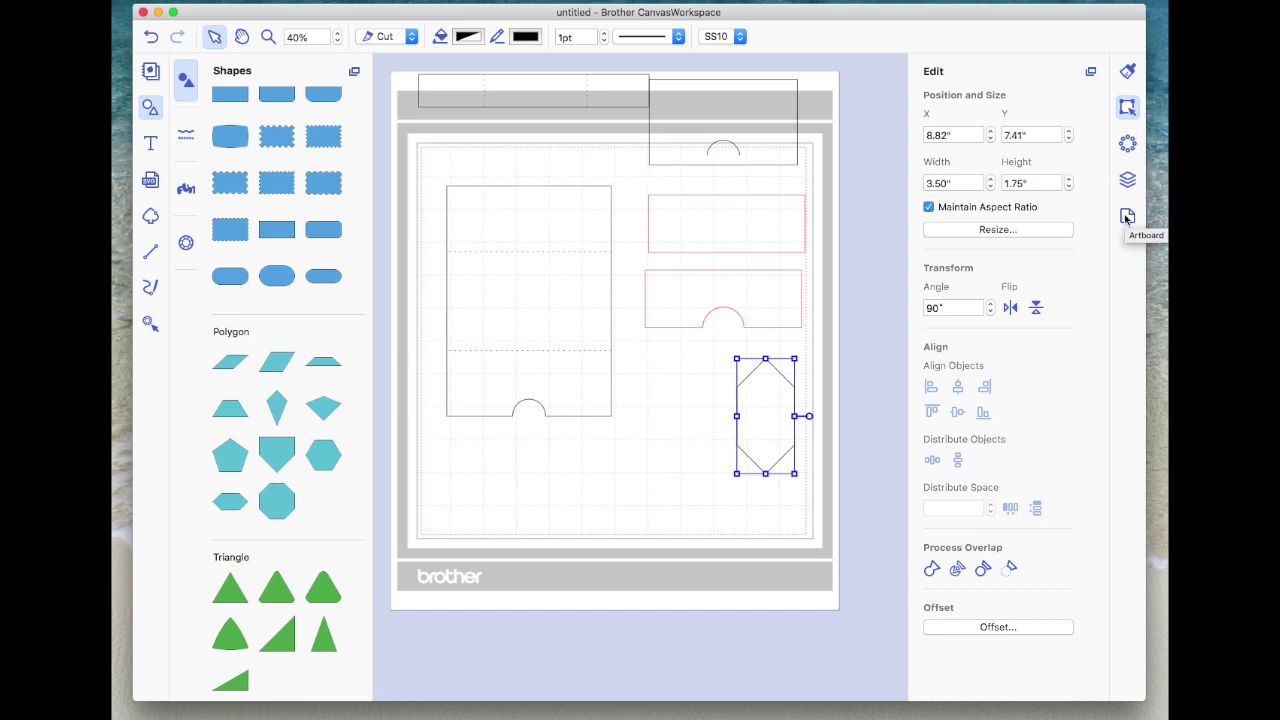
Create an outward offset line around the hexagon with 0.25 inch spacing and sharp corners, leaving the original line as is.
left_click(989, 627)
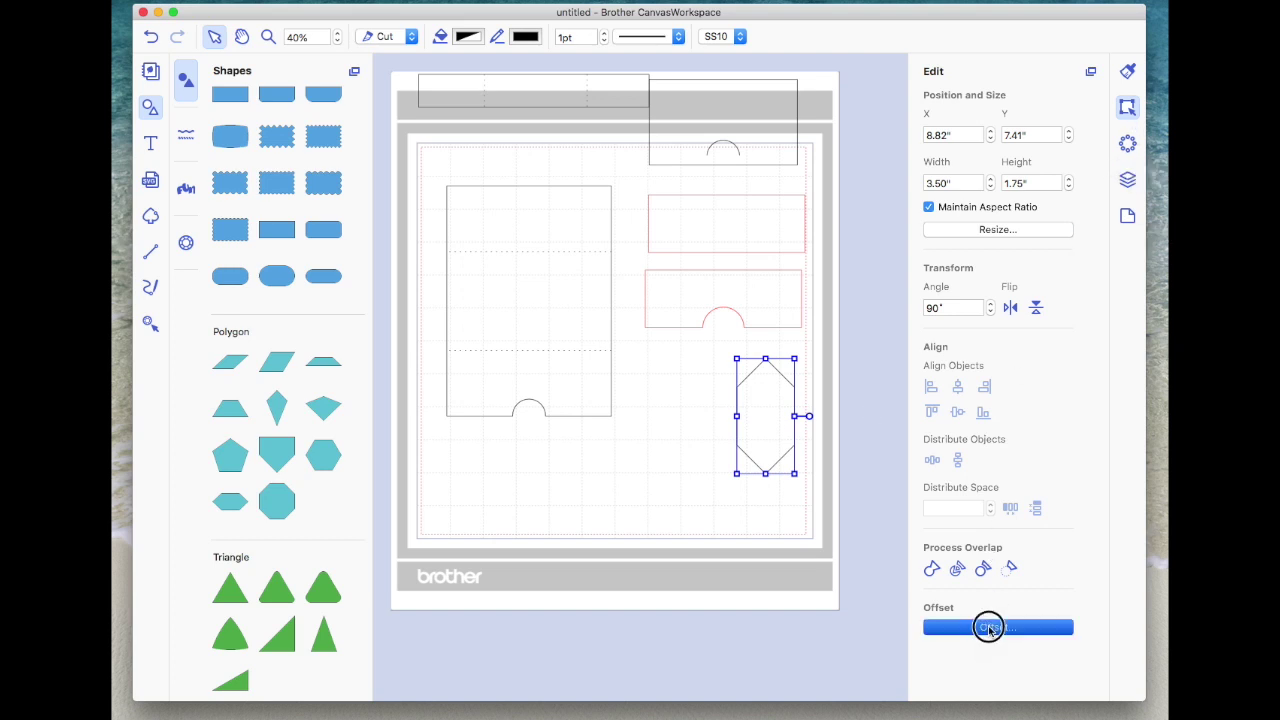
left_click_drag(796, 217, 609, 221)
double_click(508, 263)
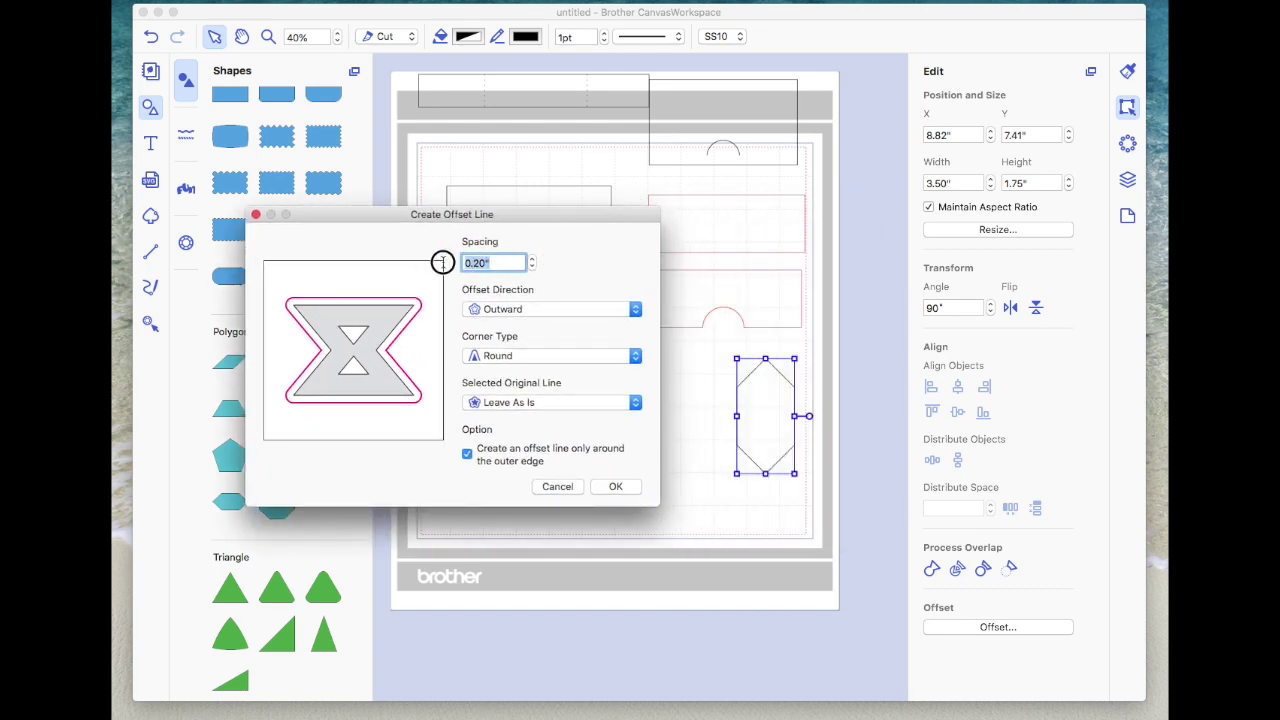
key("BackSpace")
key("Return")
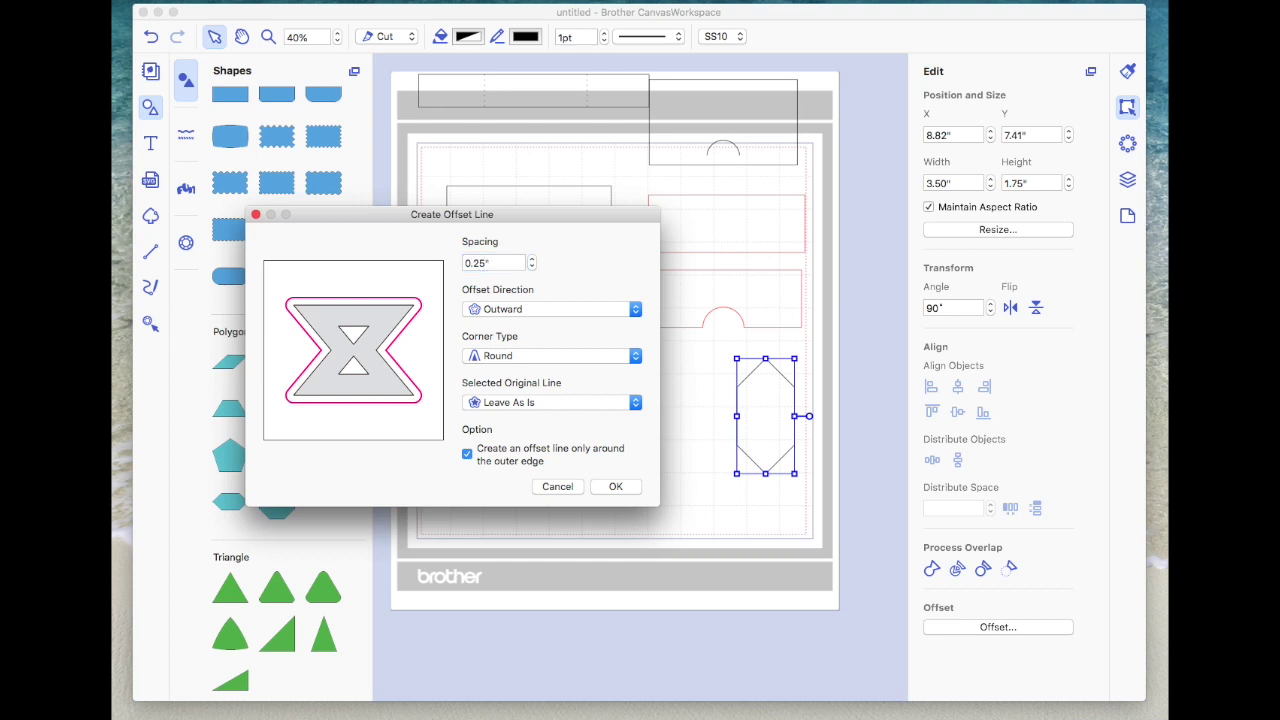
left_click(531, 360)
left_click(517, 373)
left_click(620, 487)
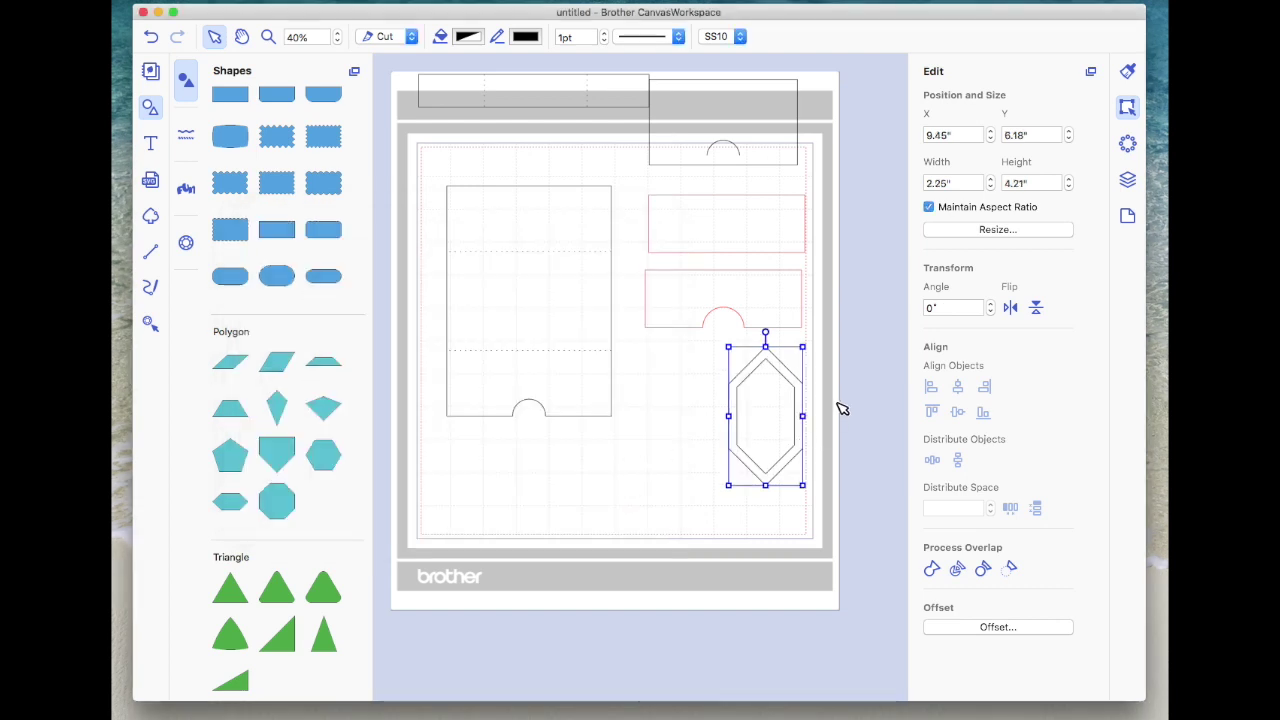
Move the larger offset hexagon to the left of the original hexagon, at about X 6.69, Y 6.19 inches.
left_click(840, 408)
left_click_drag(794, 376, 704, 377)
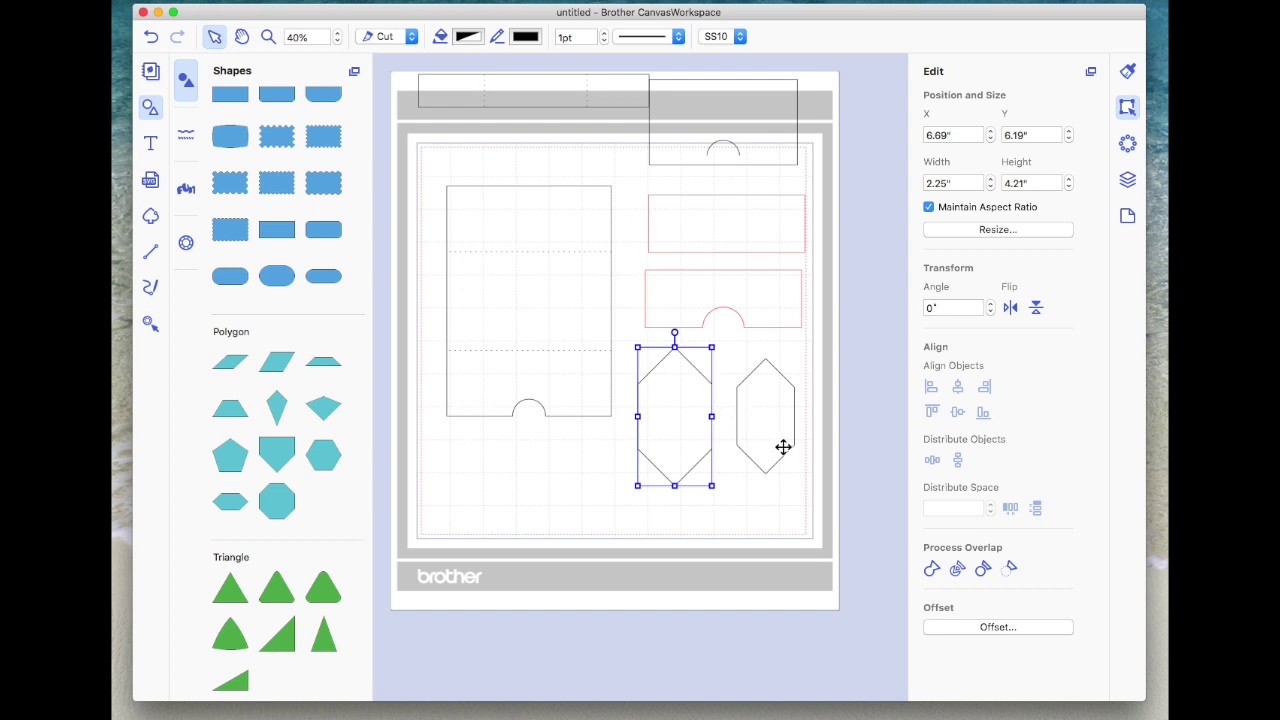
left_click(815, 418)
Lower the tall notched template on the mat, and bring the fold-line strip and half-circle-slit rectangle onto the mat above it.
left_click_drag(571, 257, 559, 349)
left_click_drag(588, 98, 597, 180)
left_click_drag(752, 136, 576, 275)
left_click(759, 185)
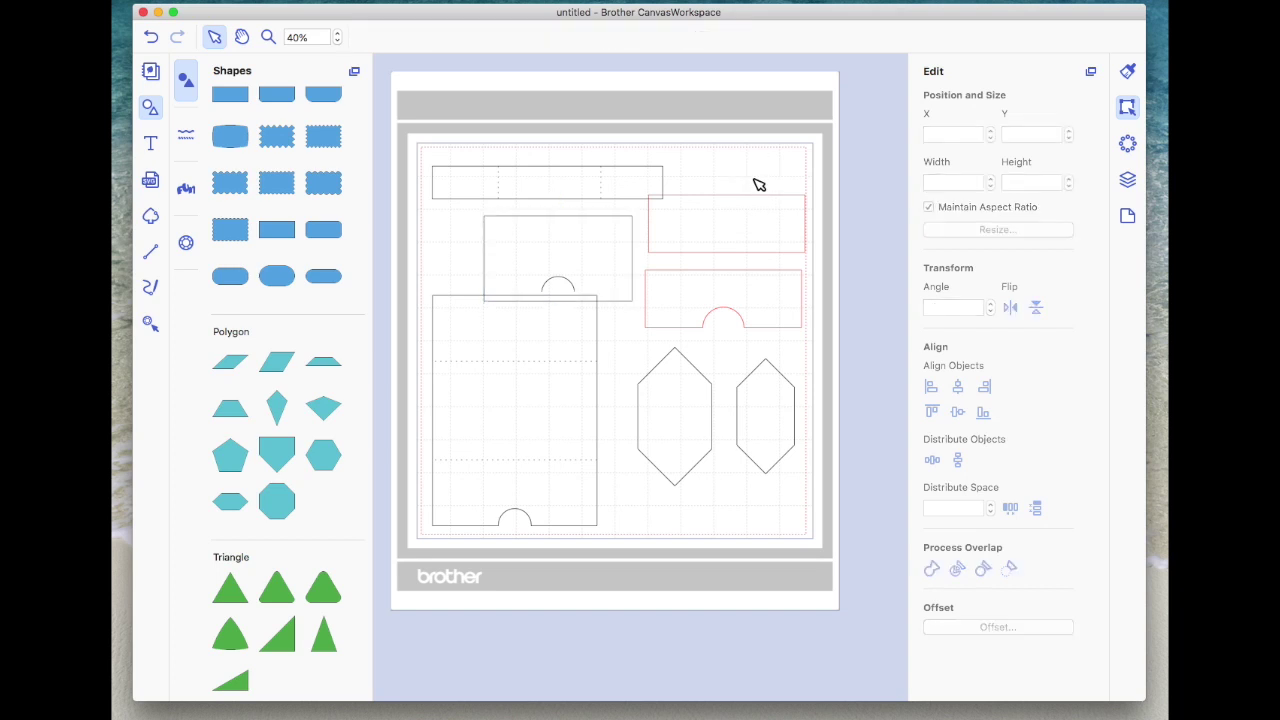